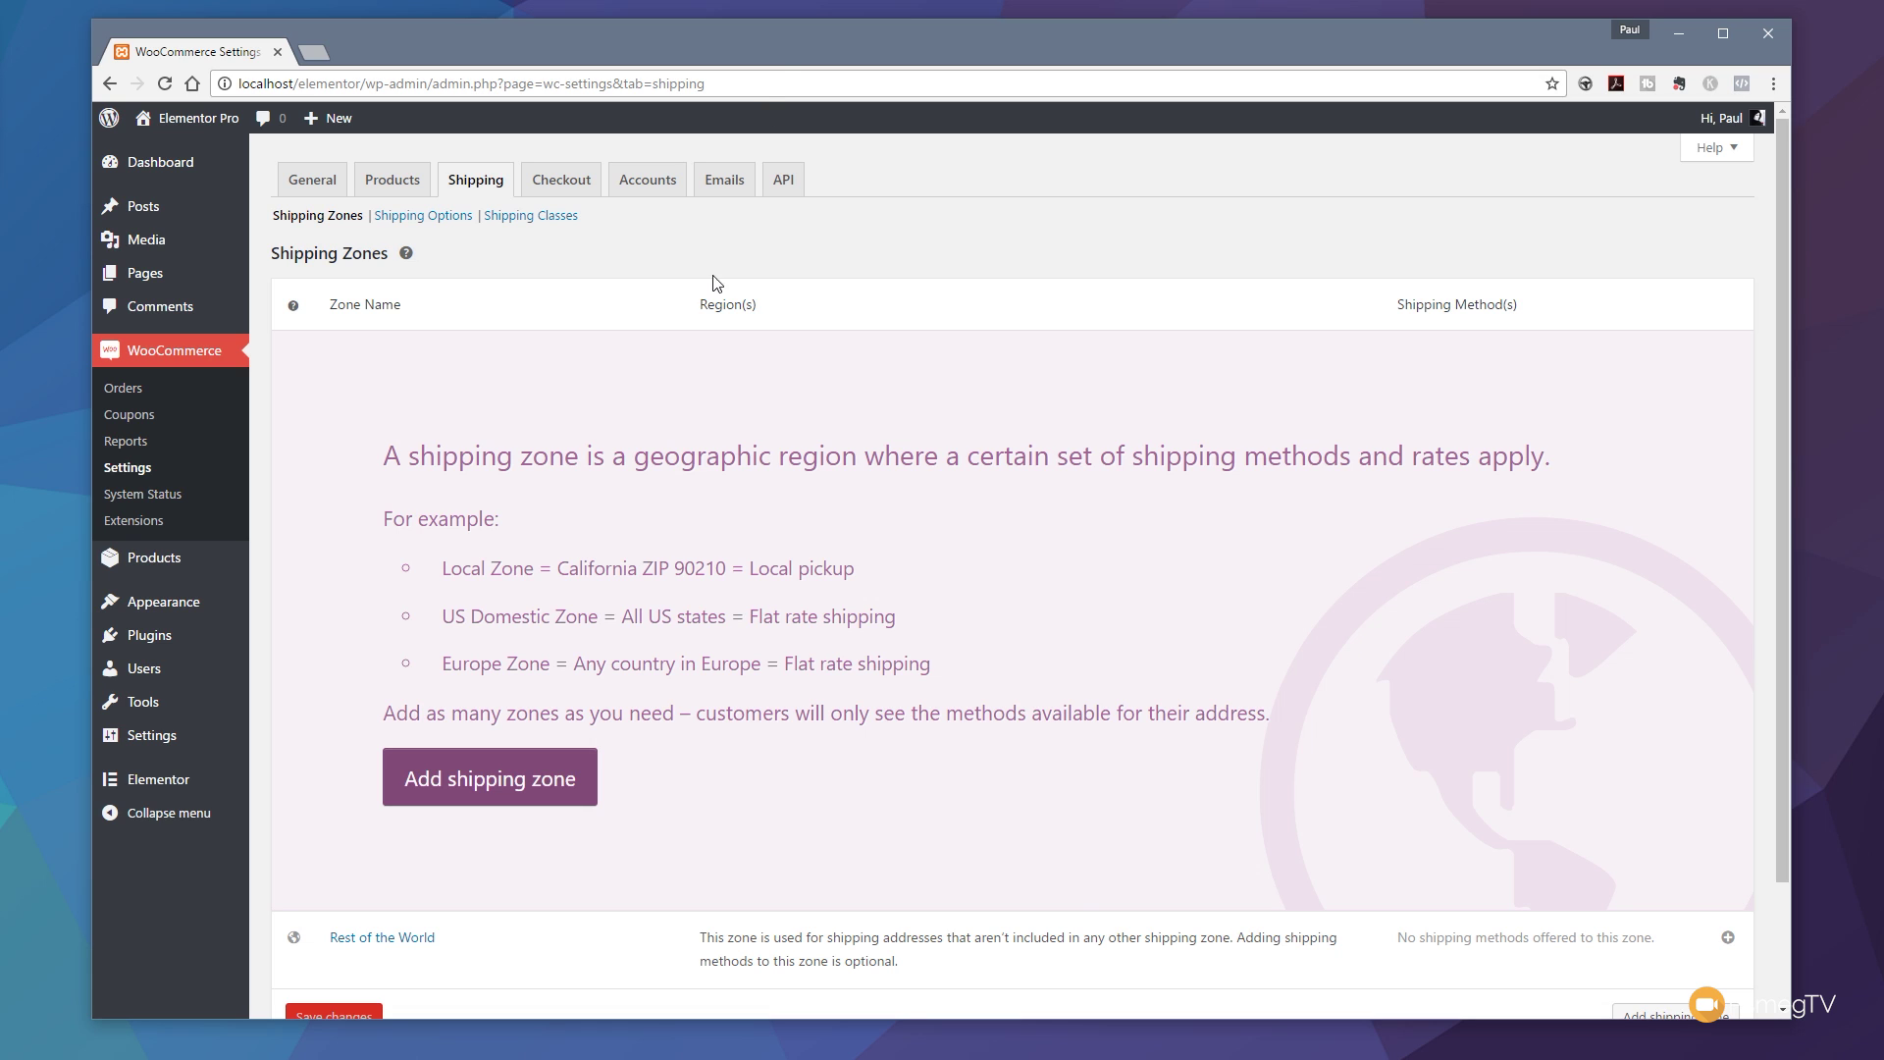
# Add a new shipping zone named 'United Kingdom'
pyautogui.scroll(-3, 697, 736)
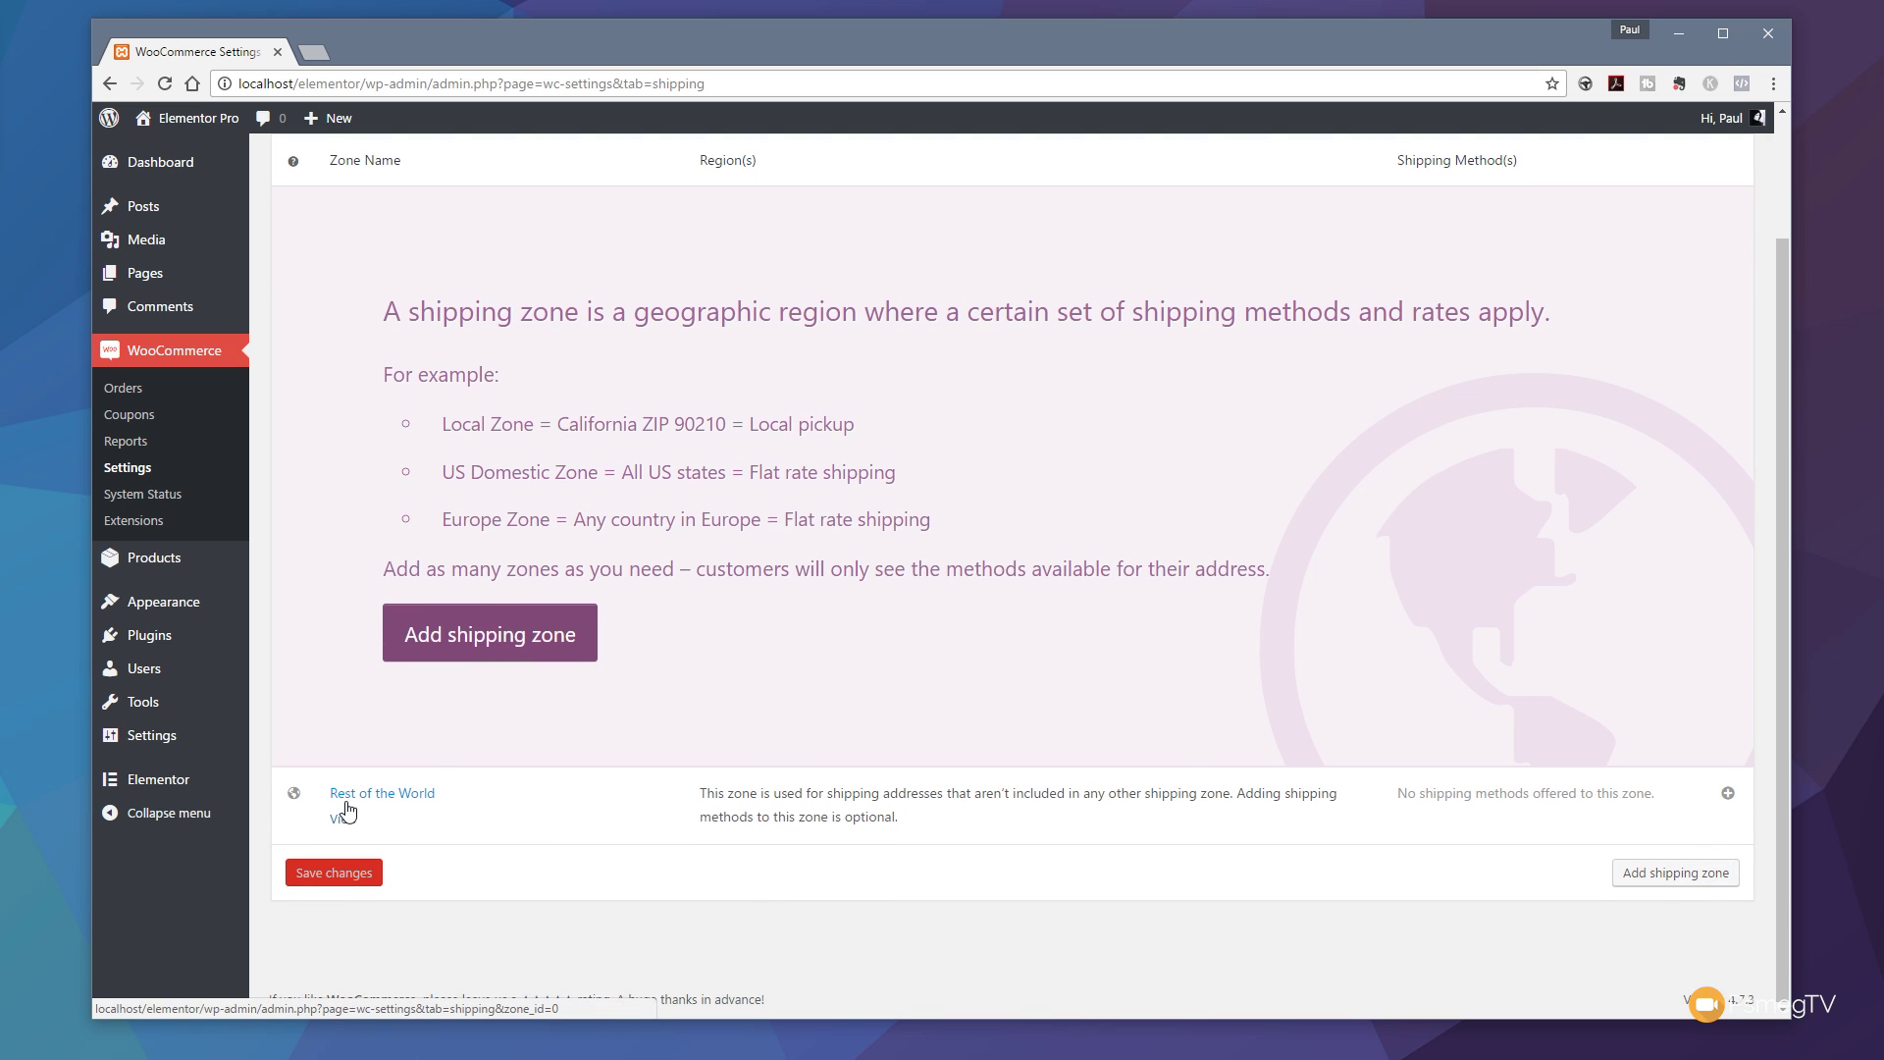
pyautogui.scroll(3, 723, 828)
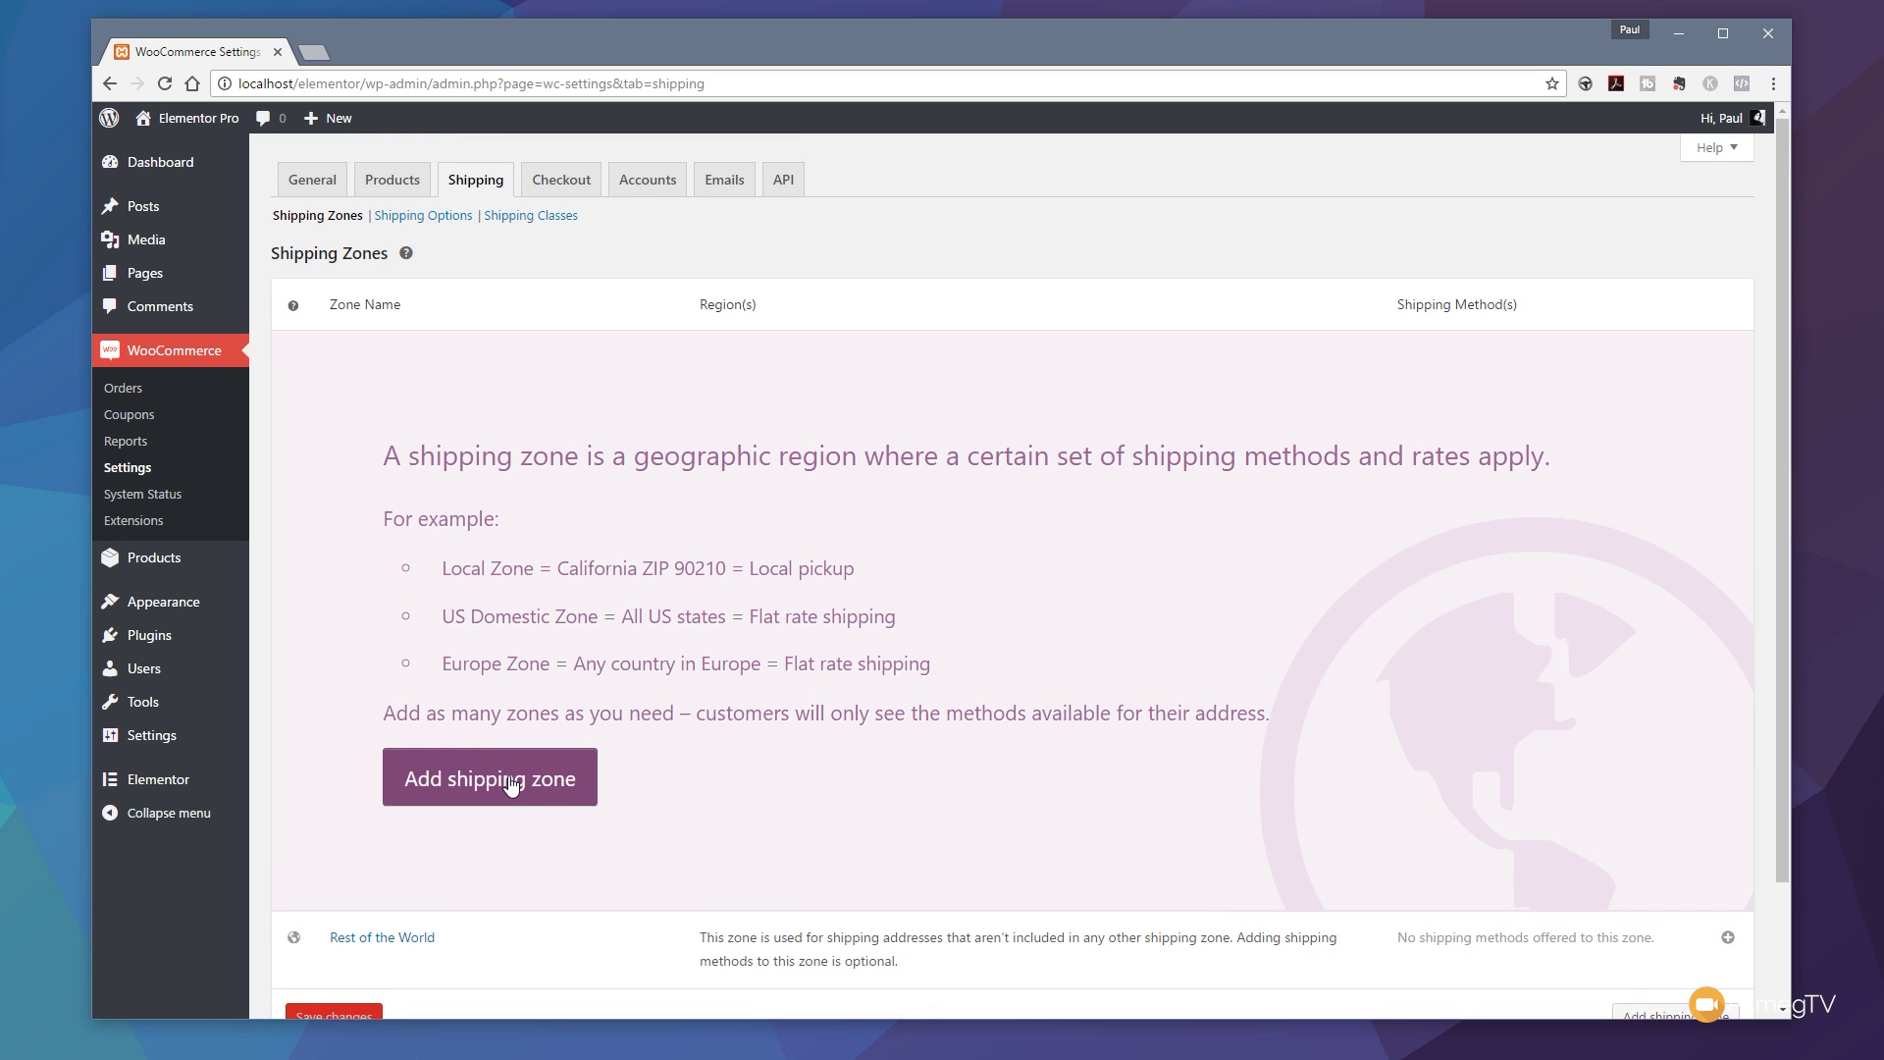
pyautogui.click(510, 782)
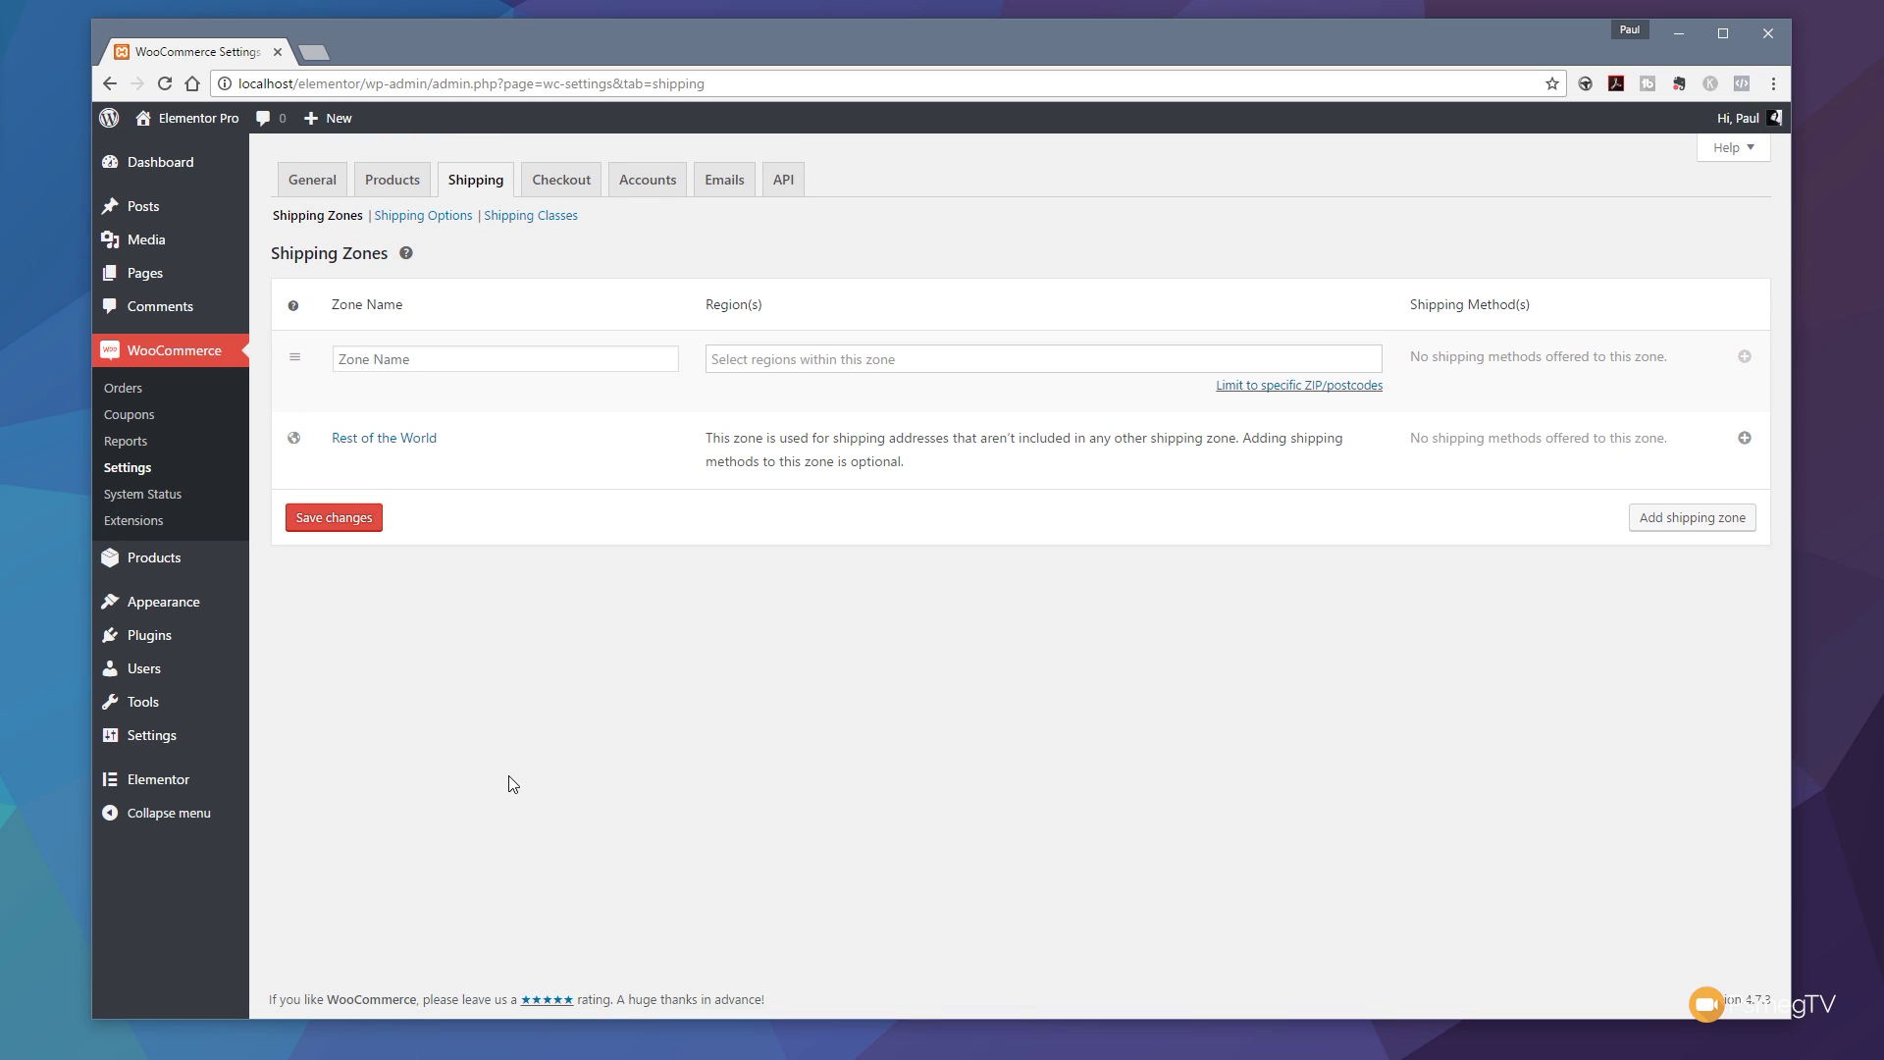
pyautogui.click(470, 363)
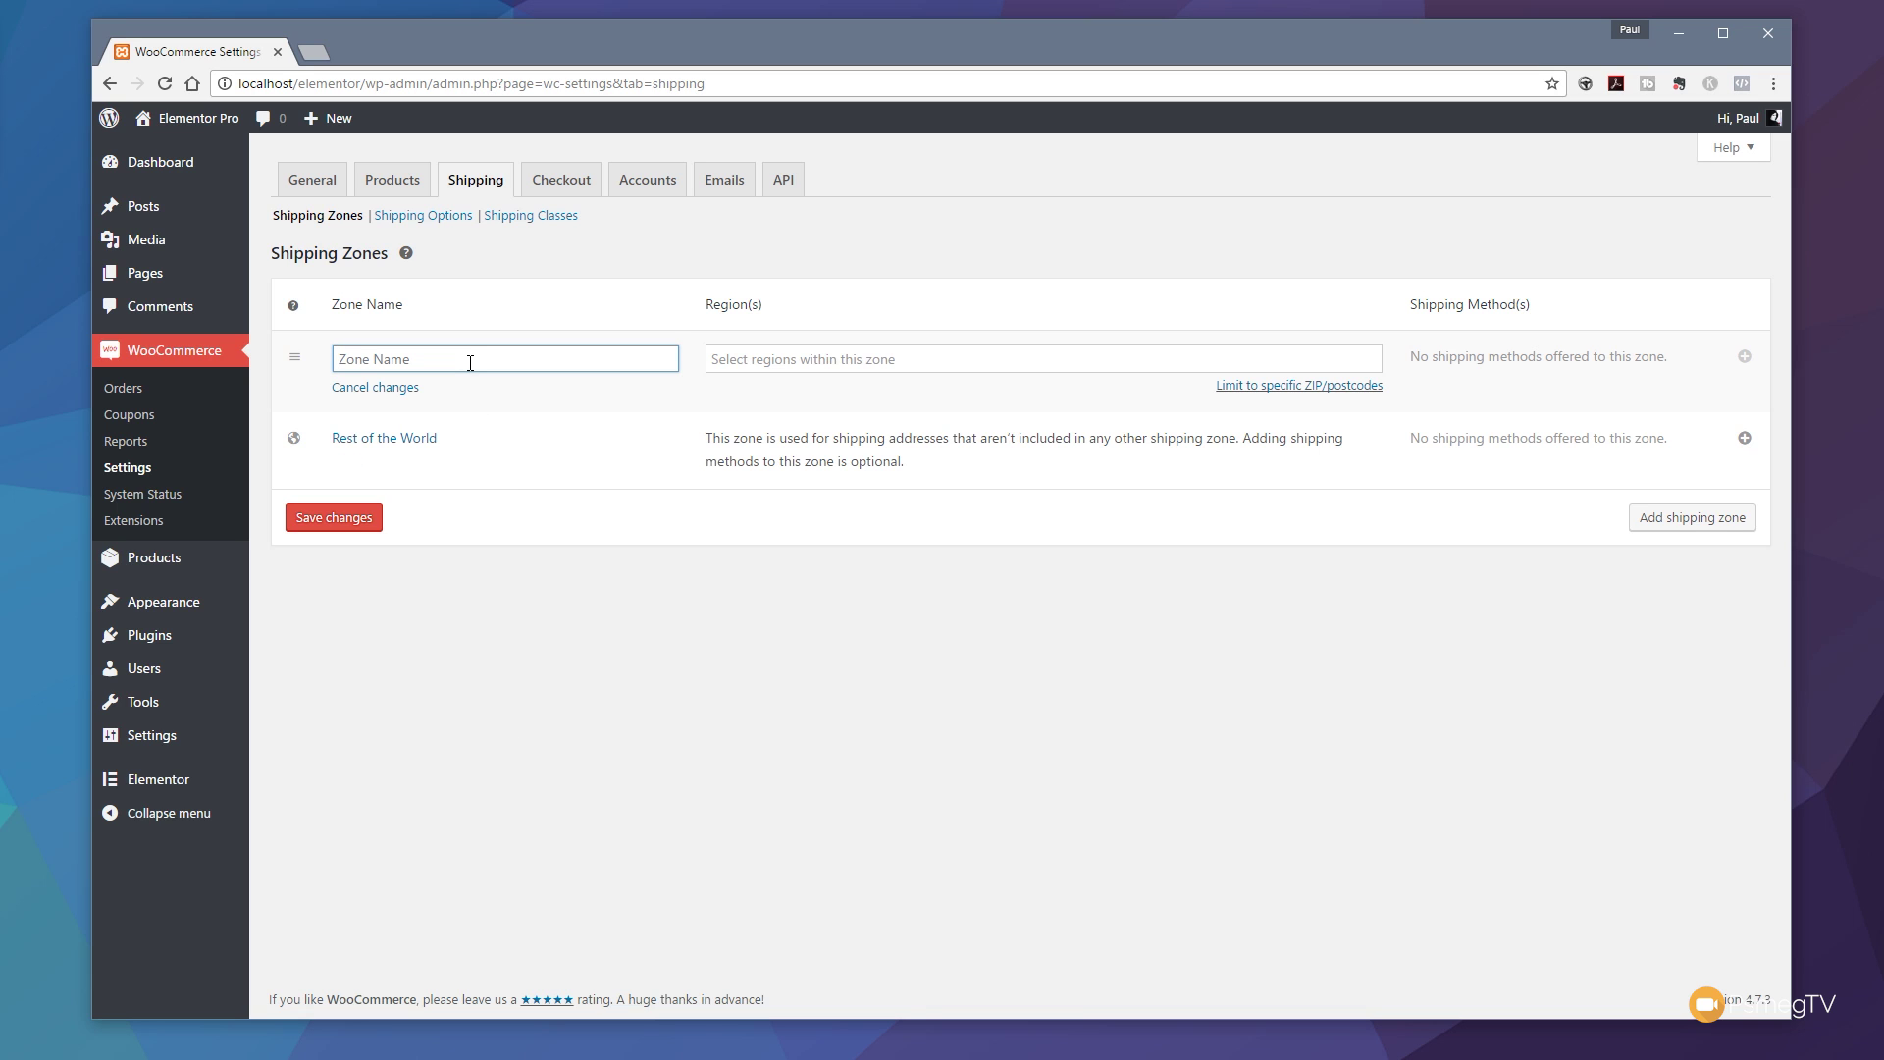
pyautogui.write('United Kingdom')
# Set the zone's region to United Kingdom (UK) by searching 'united'
pyautogui.click(799, 363)
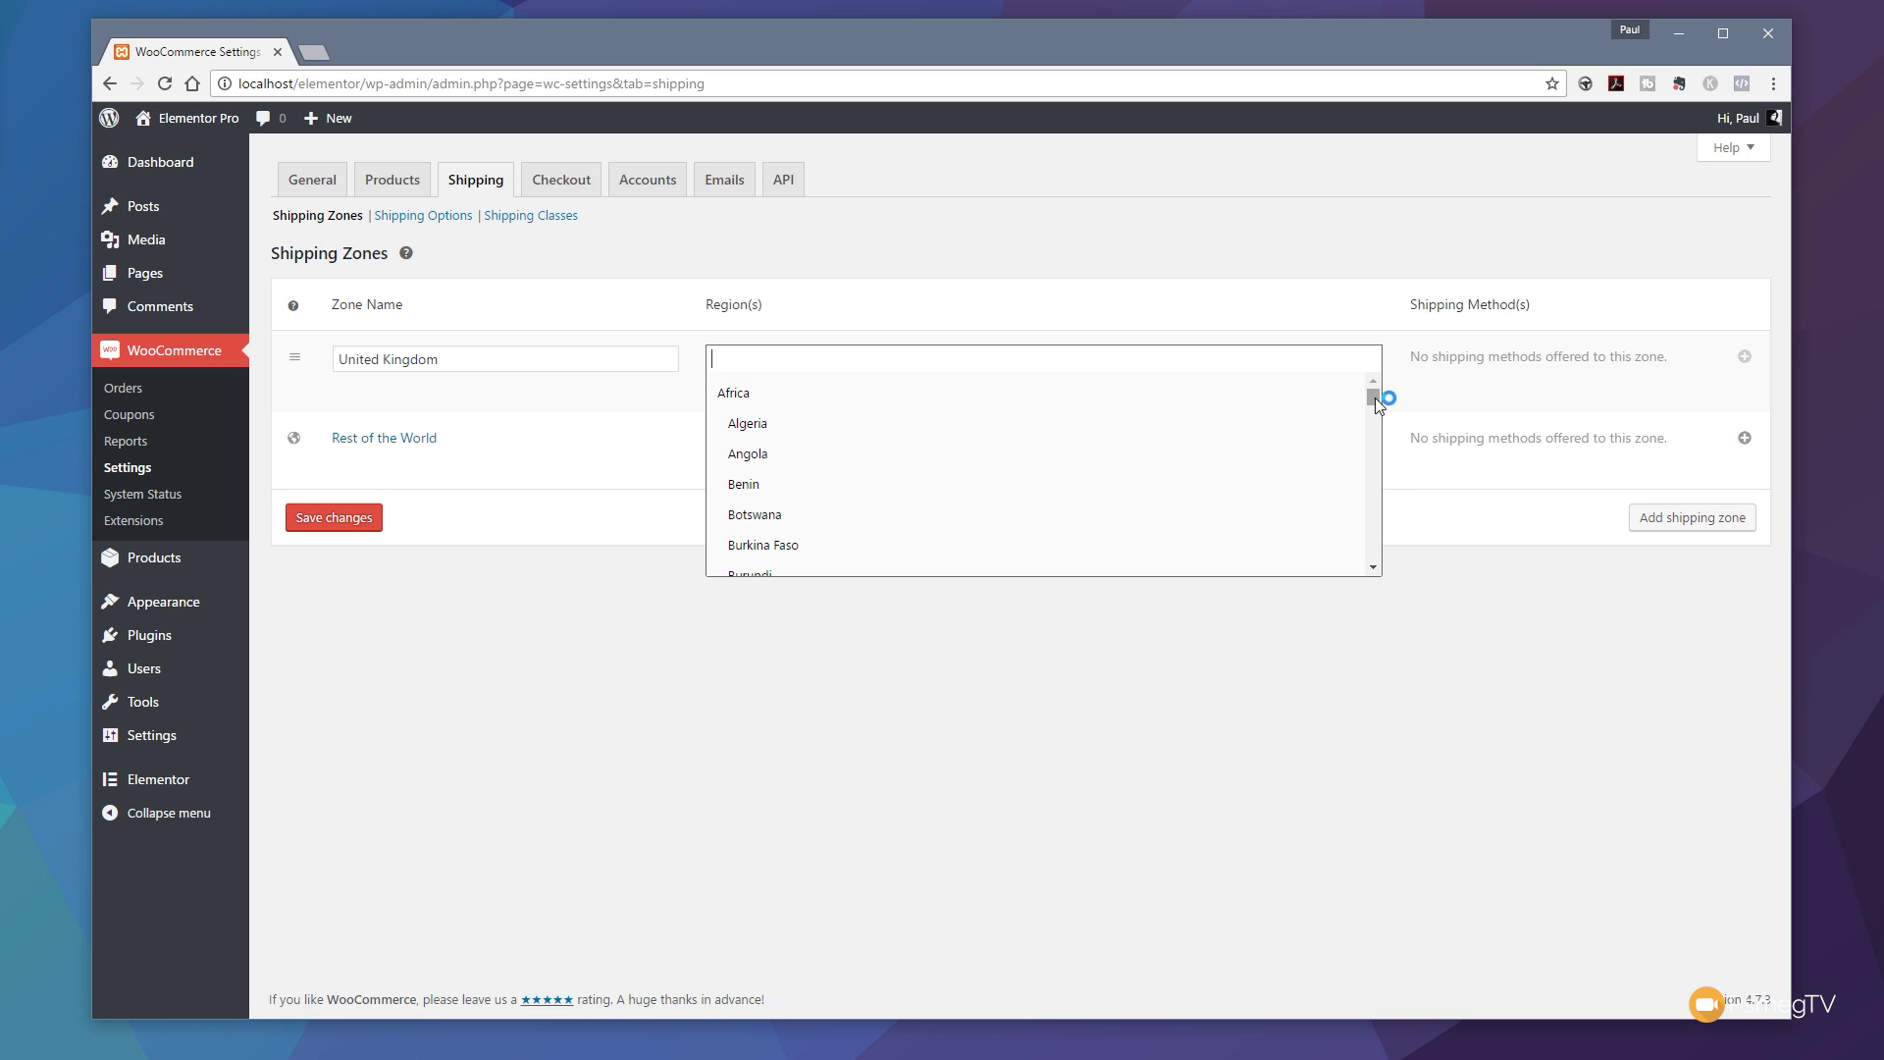
pyautogui.write('united')
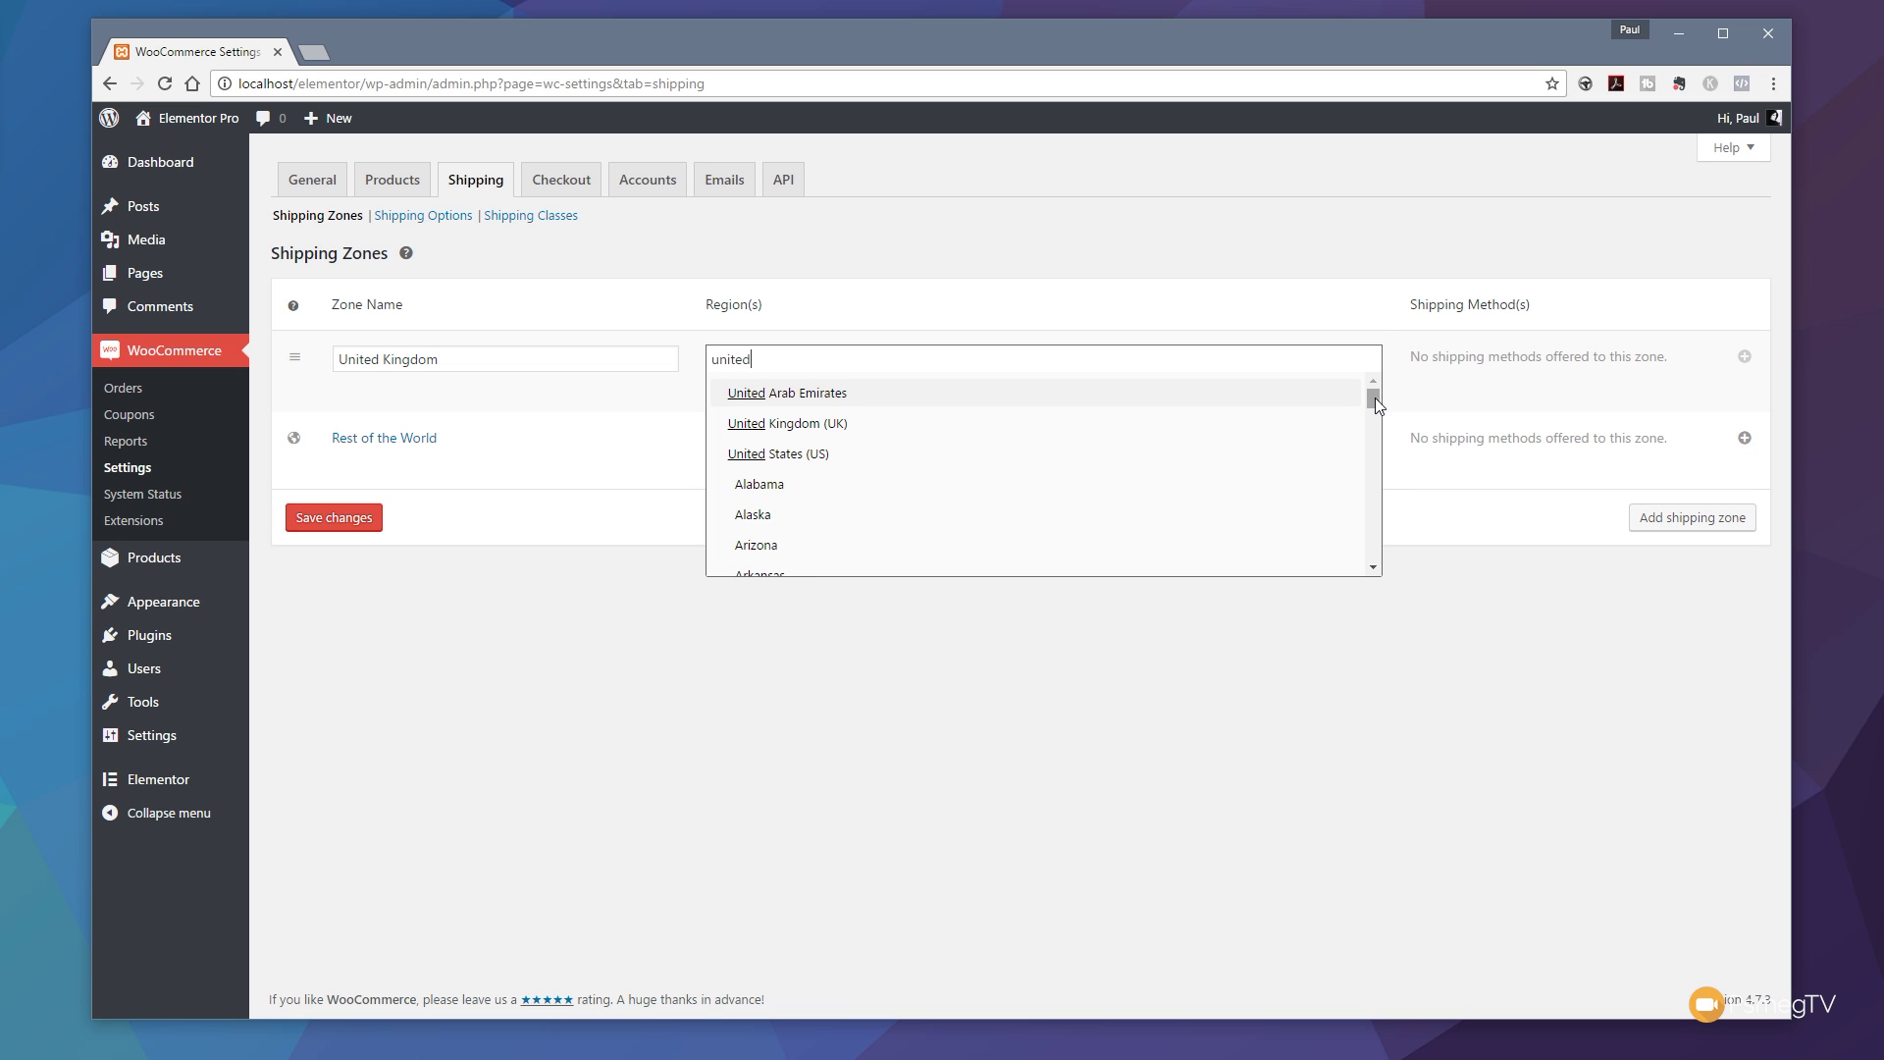
pyautogui.click(797, 427)
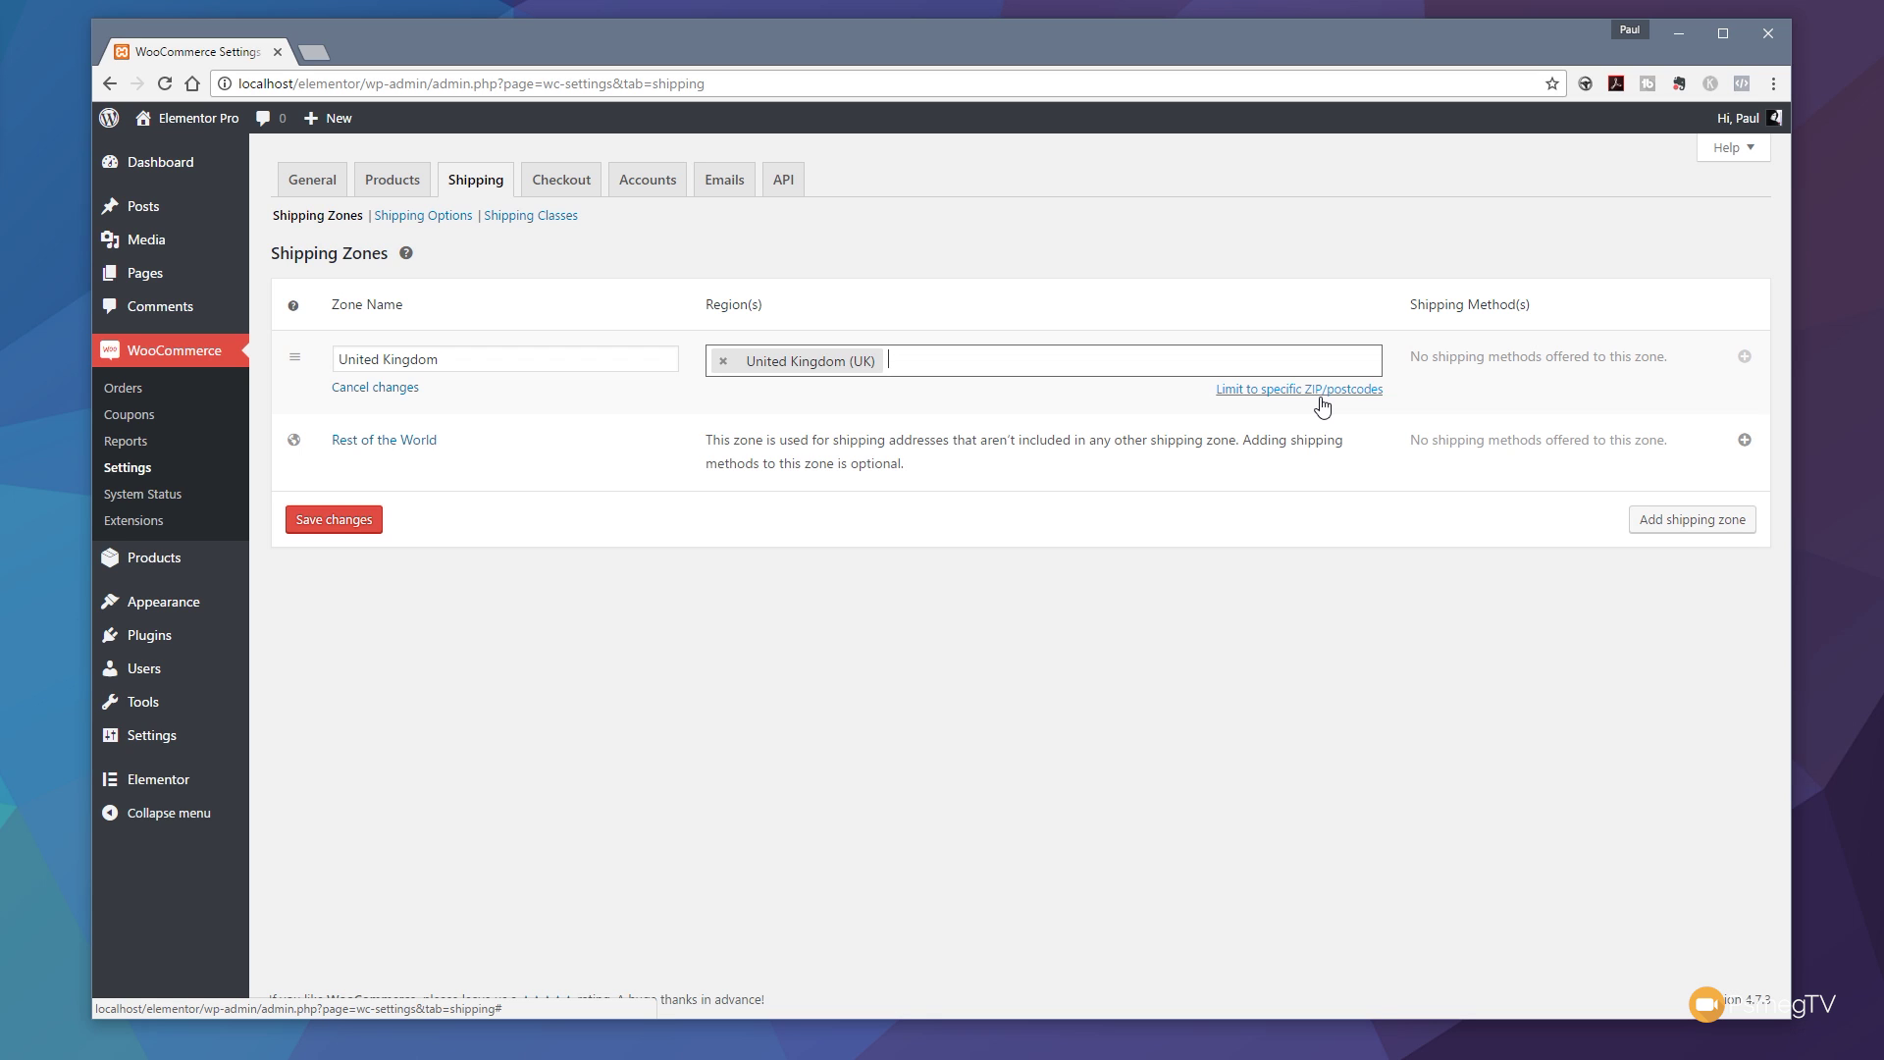
# Leave the postcode limit empty and save the United Kingdom zone
pyautogui.click(1243, 393)
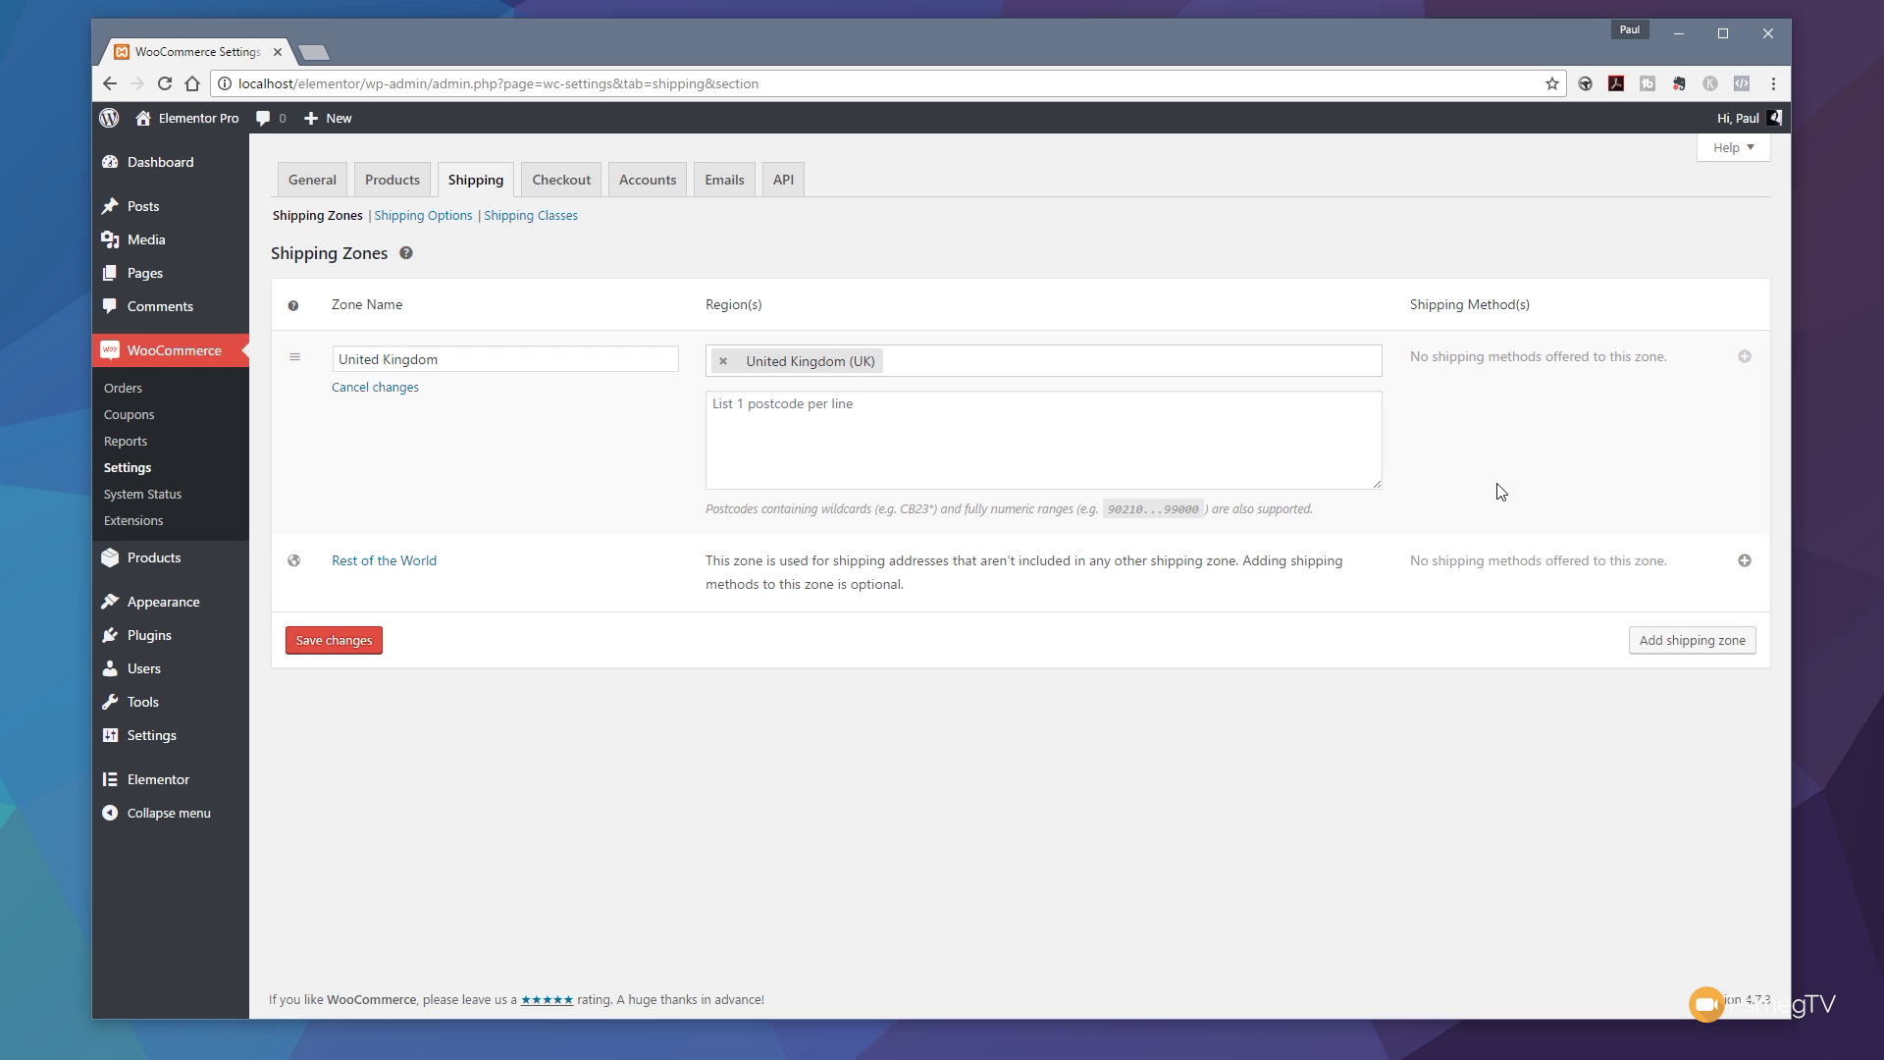
pyautogui.click(316, 646)
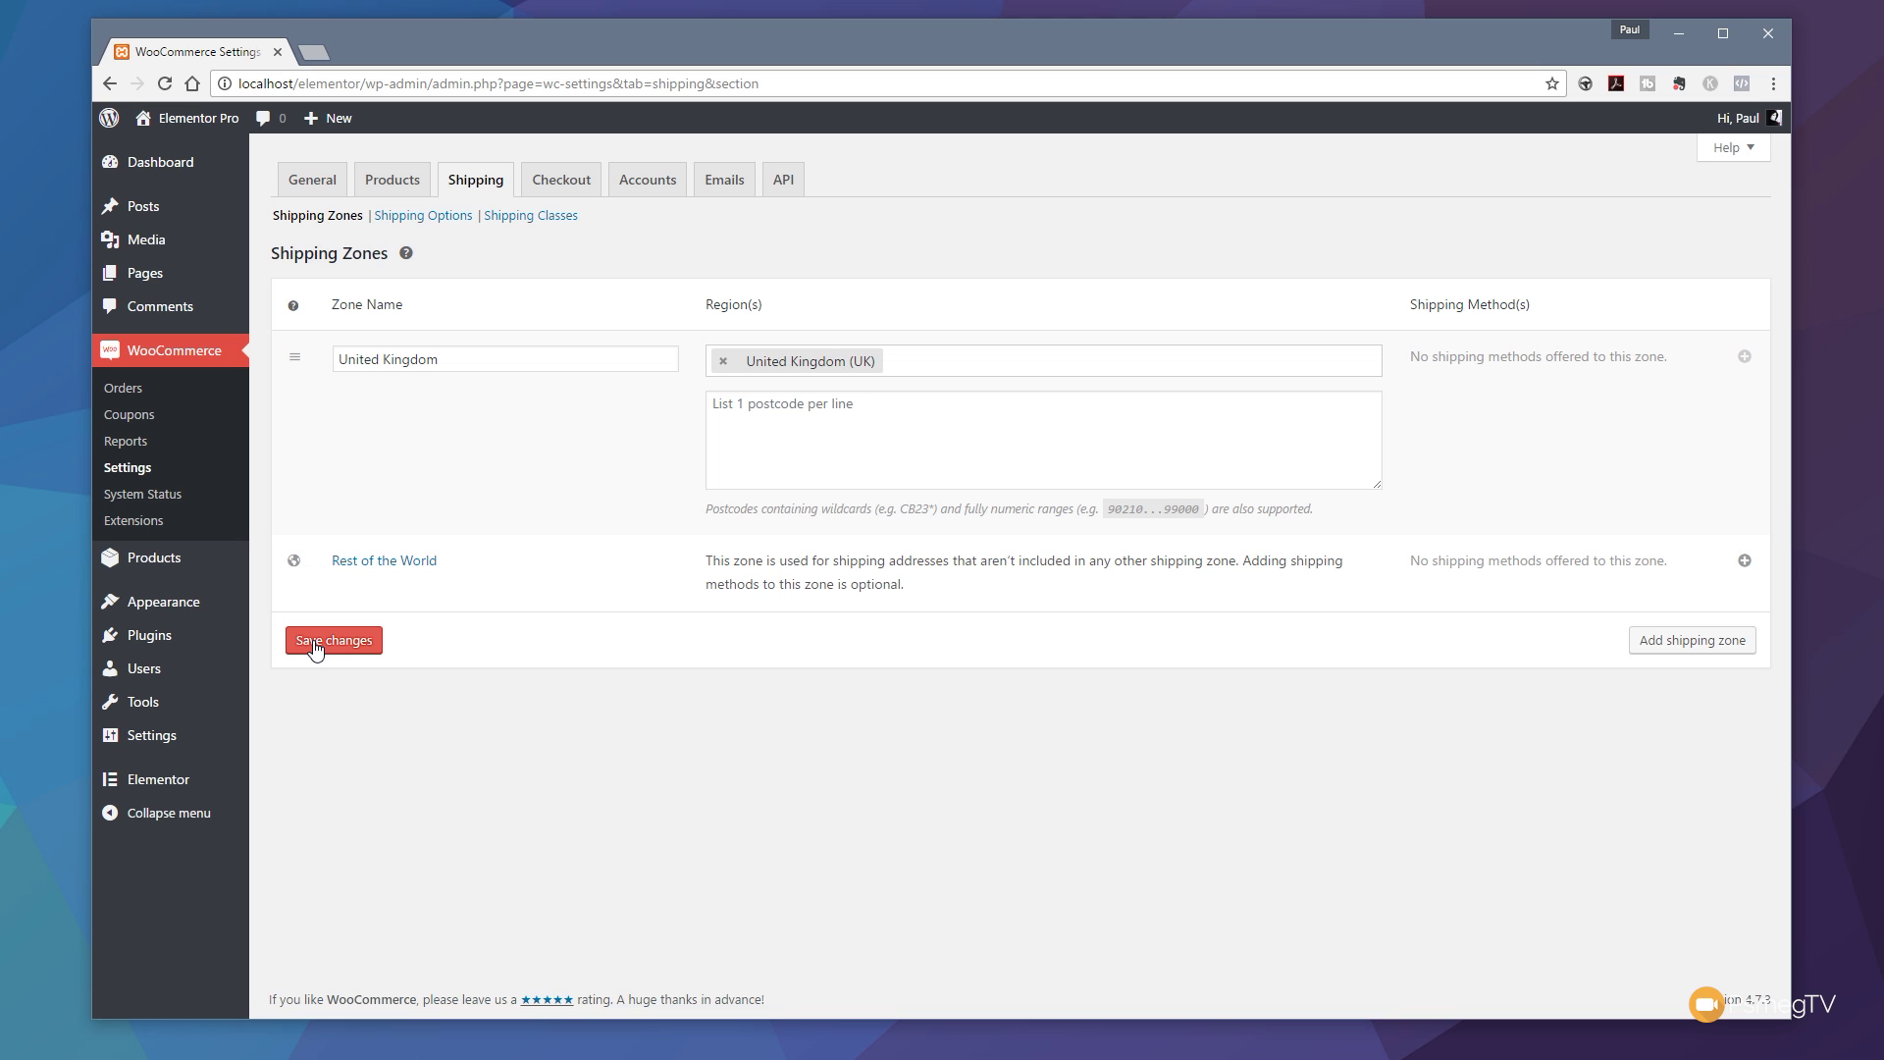
pyautogui.click(314, 645)
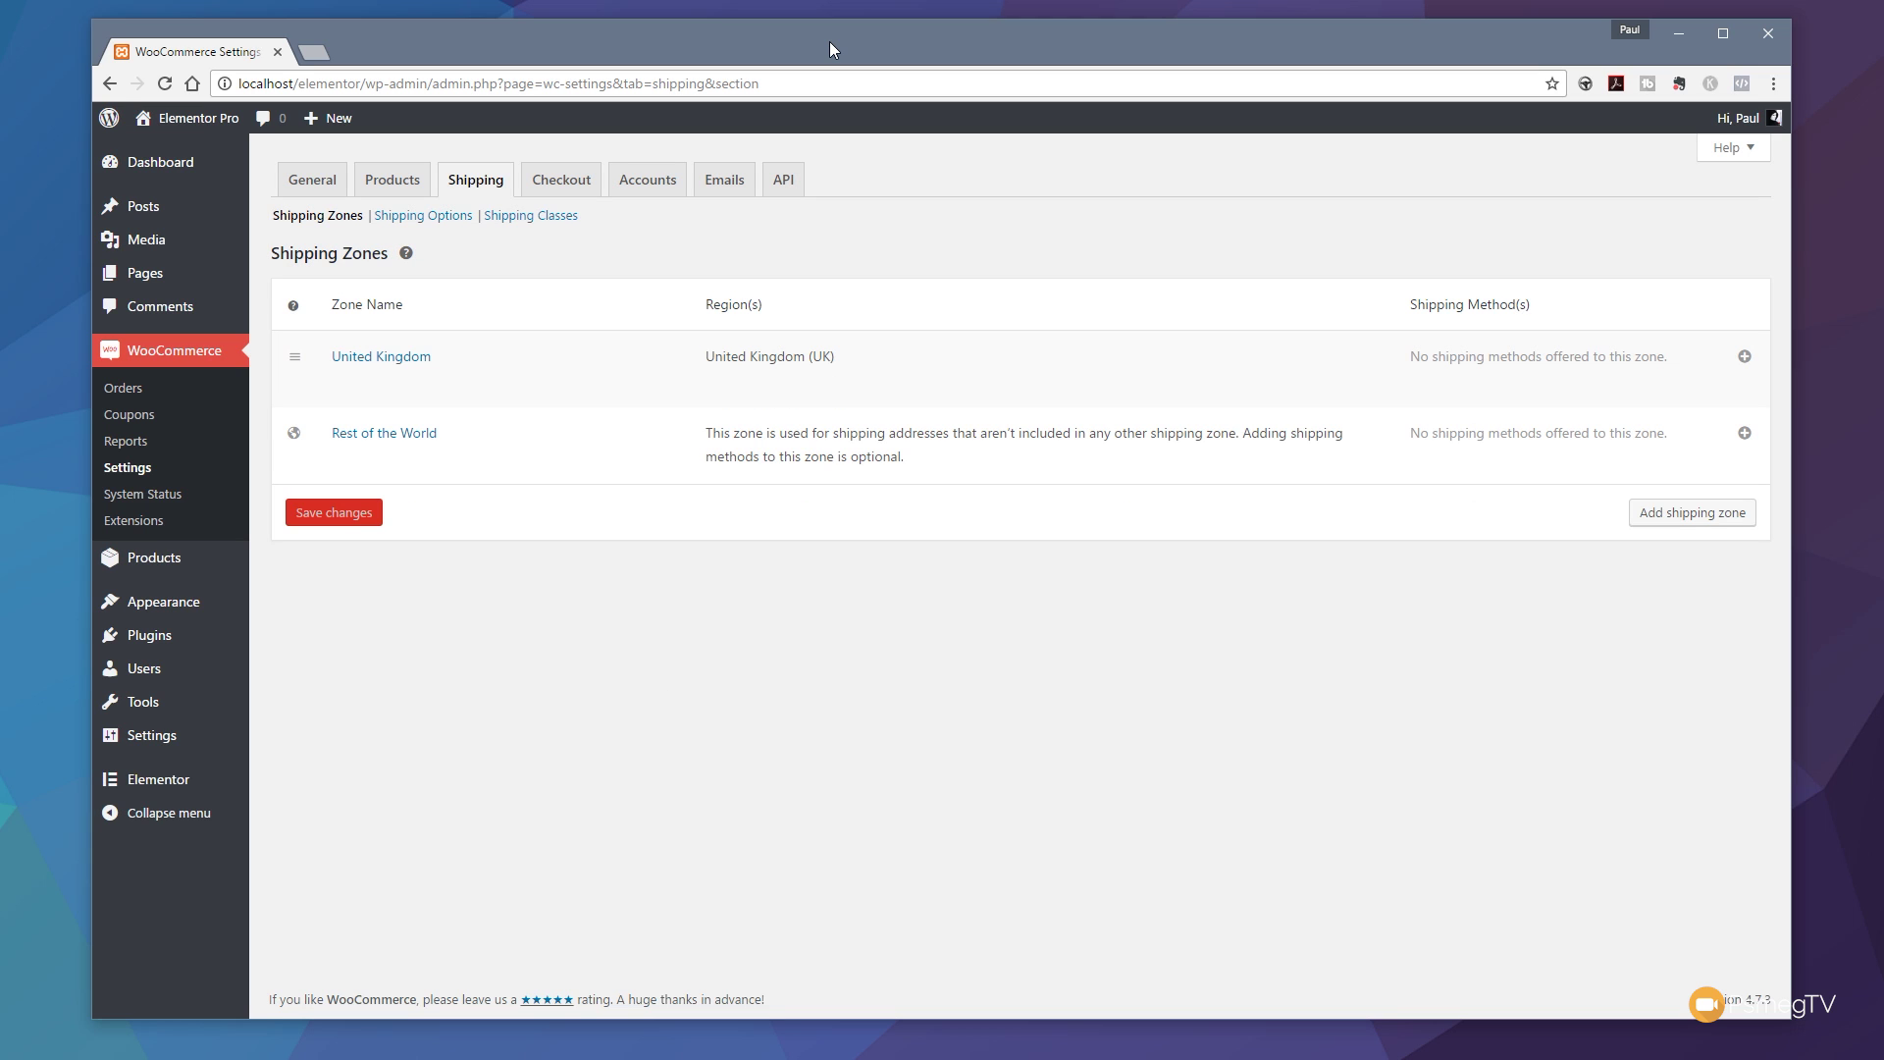
# In Shipping Options, hide shipping costs until an address is entered and disable the basket calculator
pyautogui.click(436, 218)
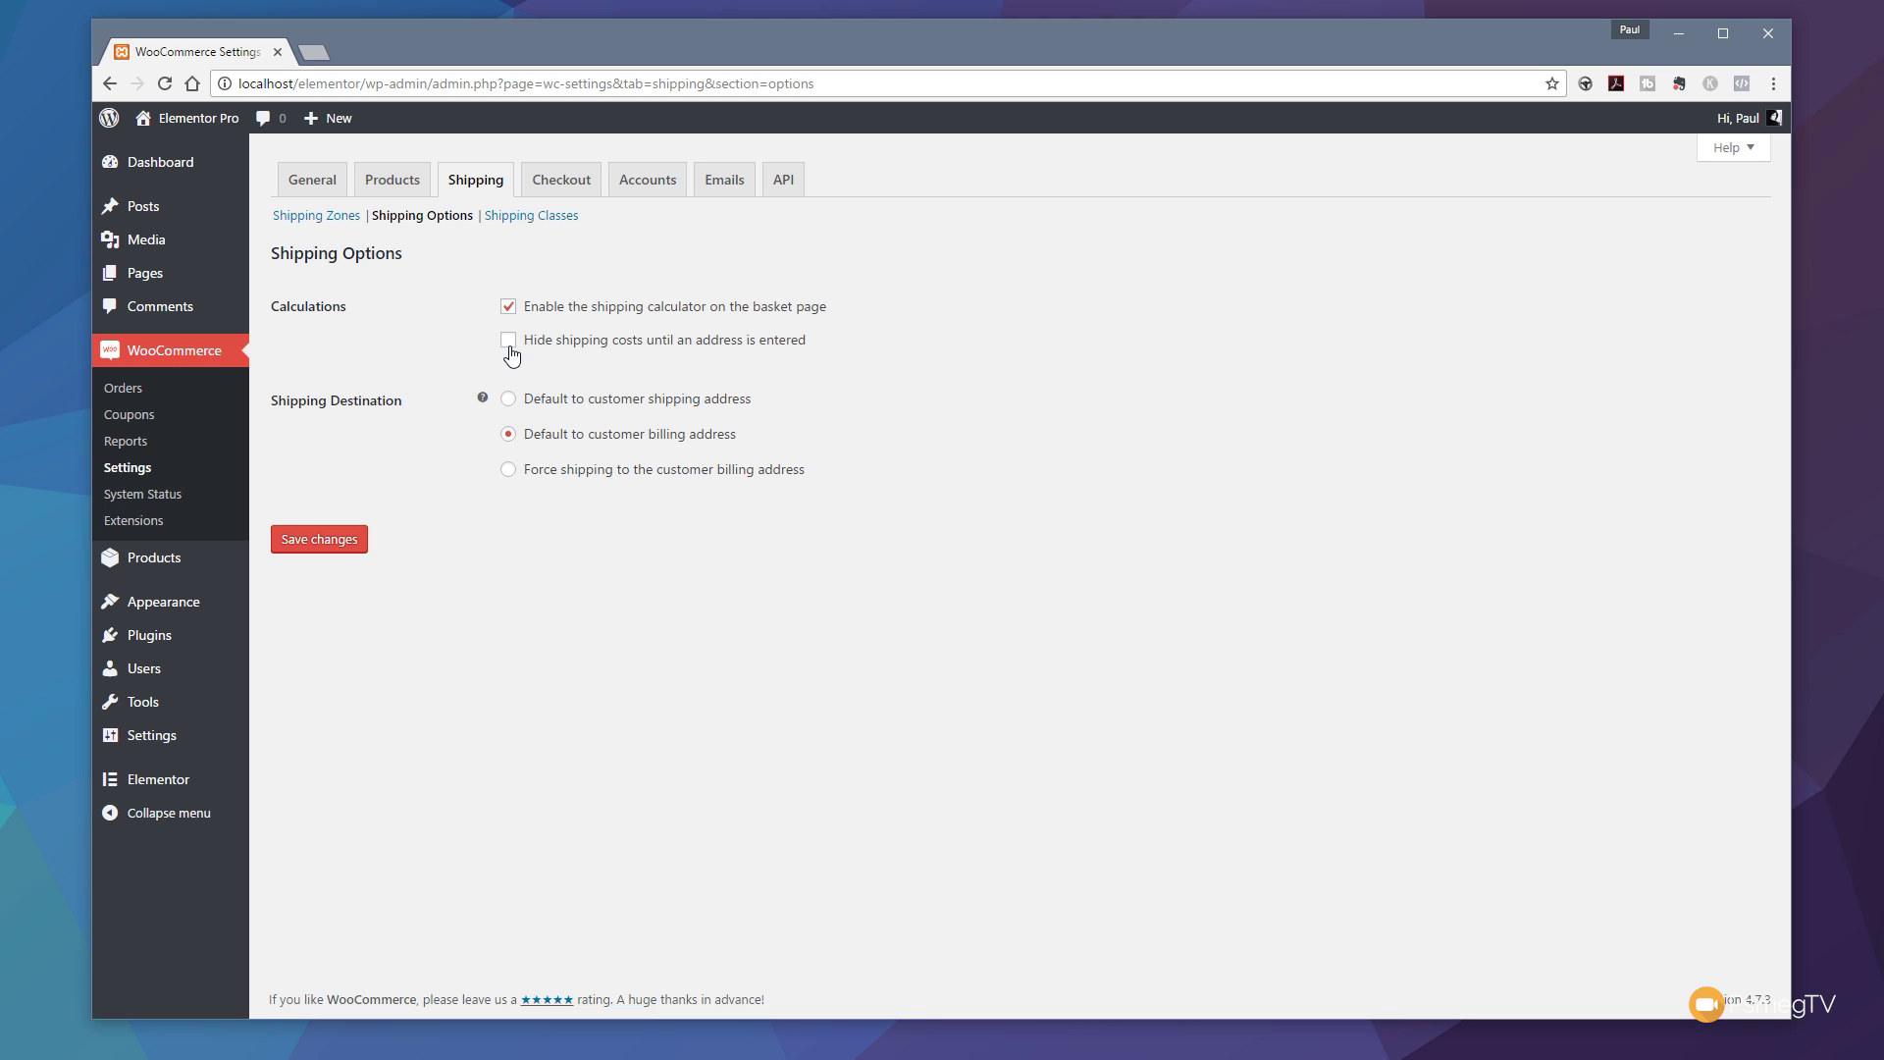
pyautogui.click(511, 307)
pyautogui.click(512, 344)
# Default shipping to the customer's shipping address, save, and go to Shipping Classes
pyautogui.click(508, 399)
pyautogui.click(314, 551)
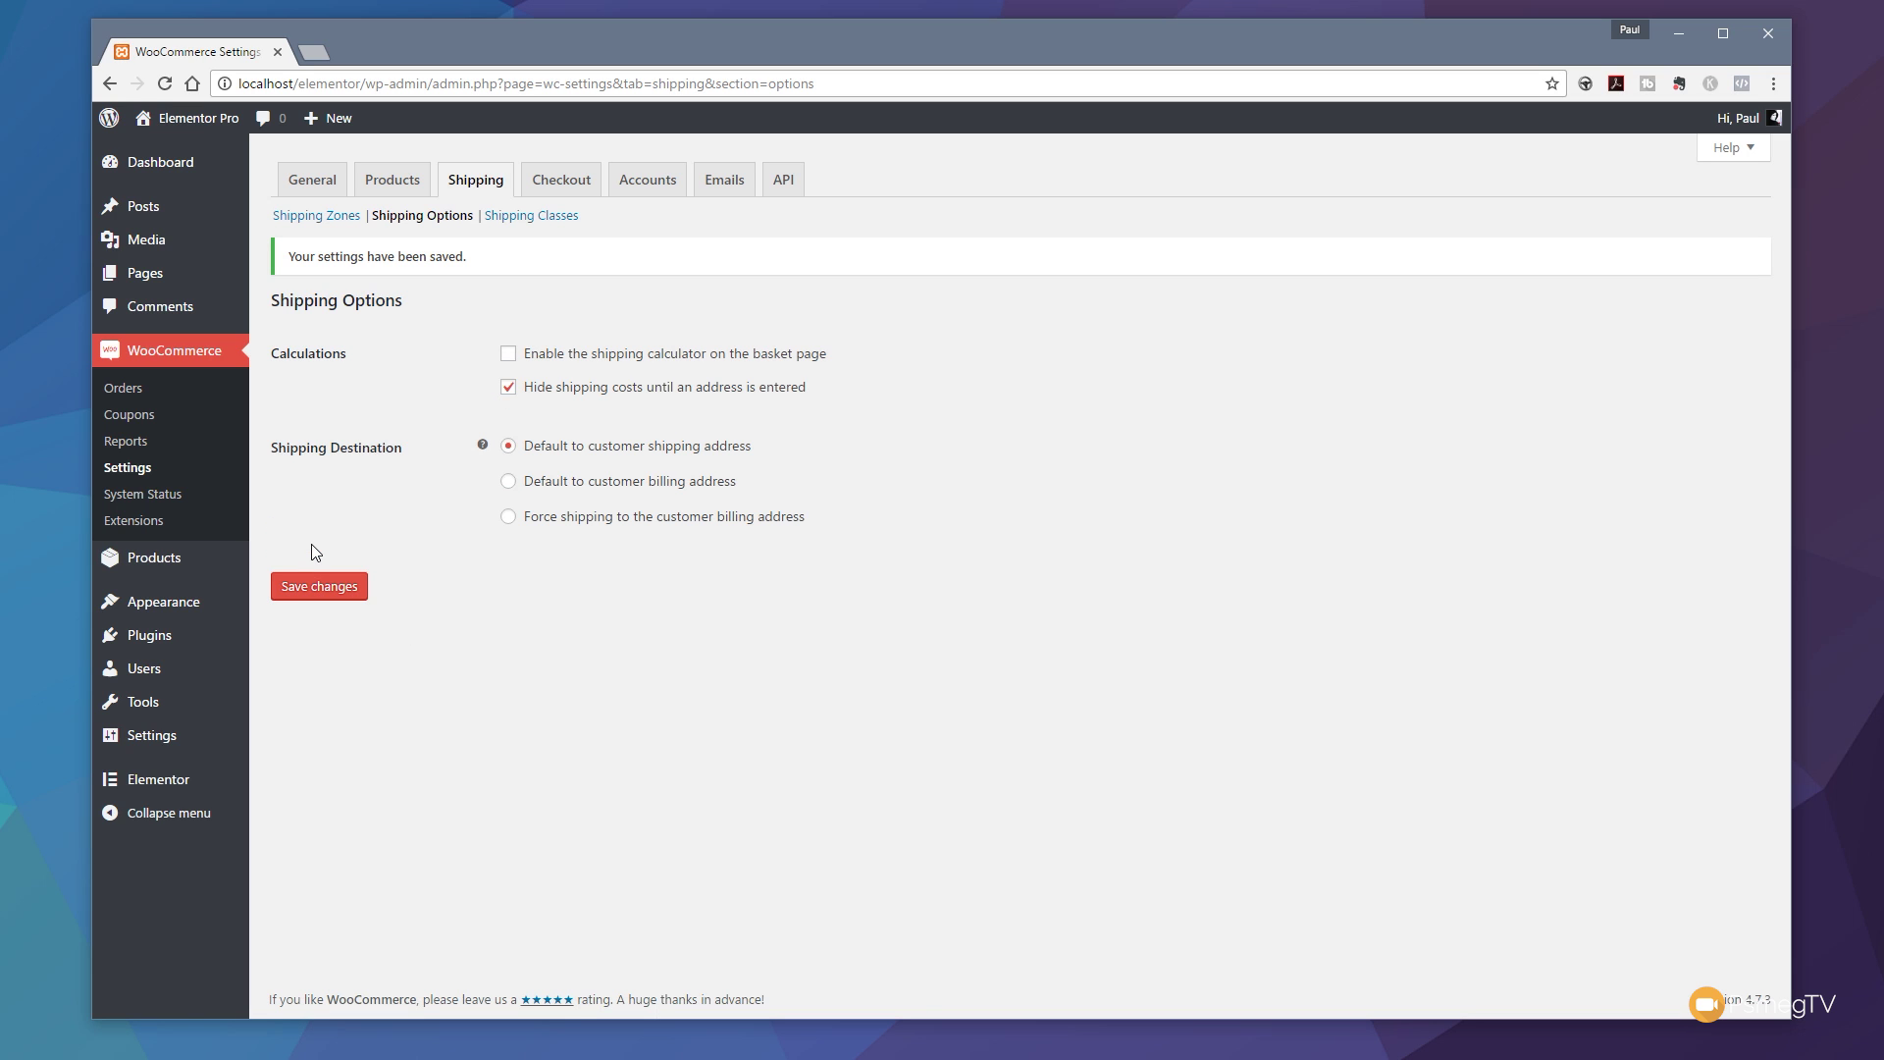
pyautogui.click(554, 218)
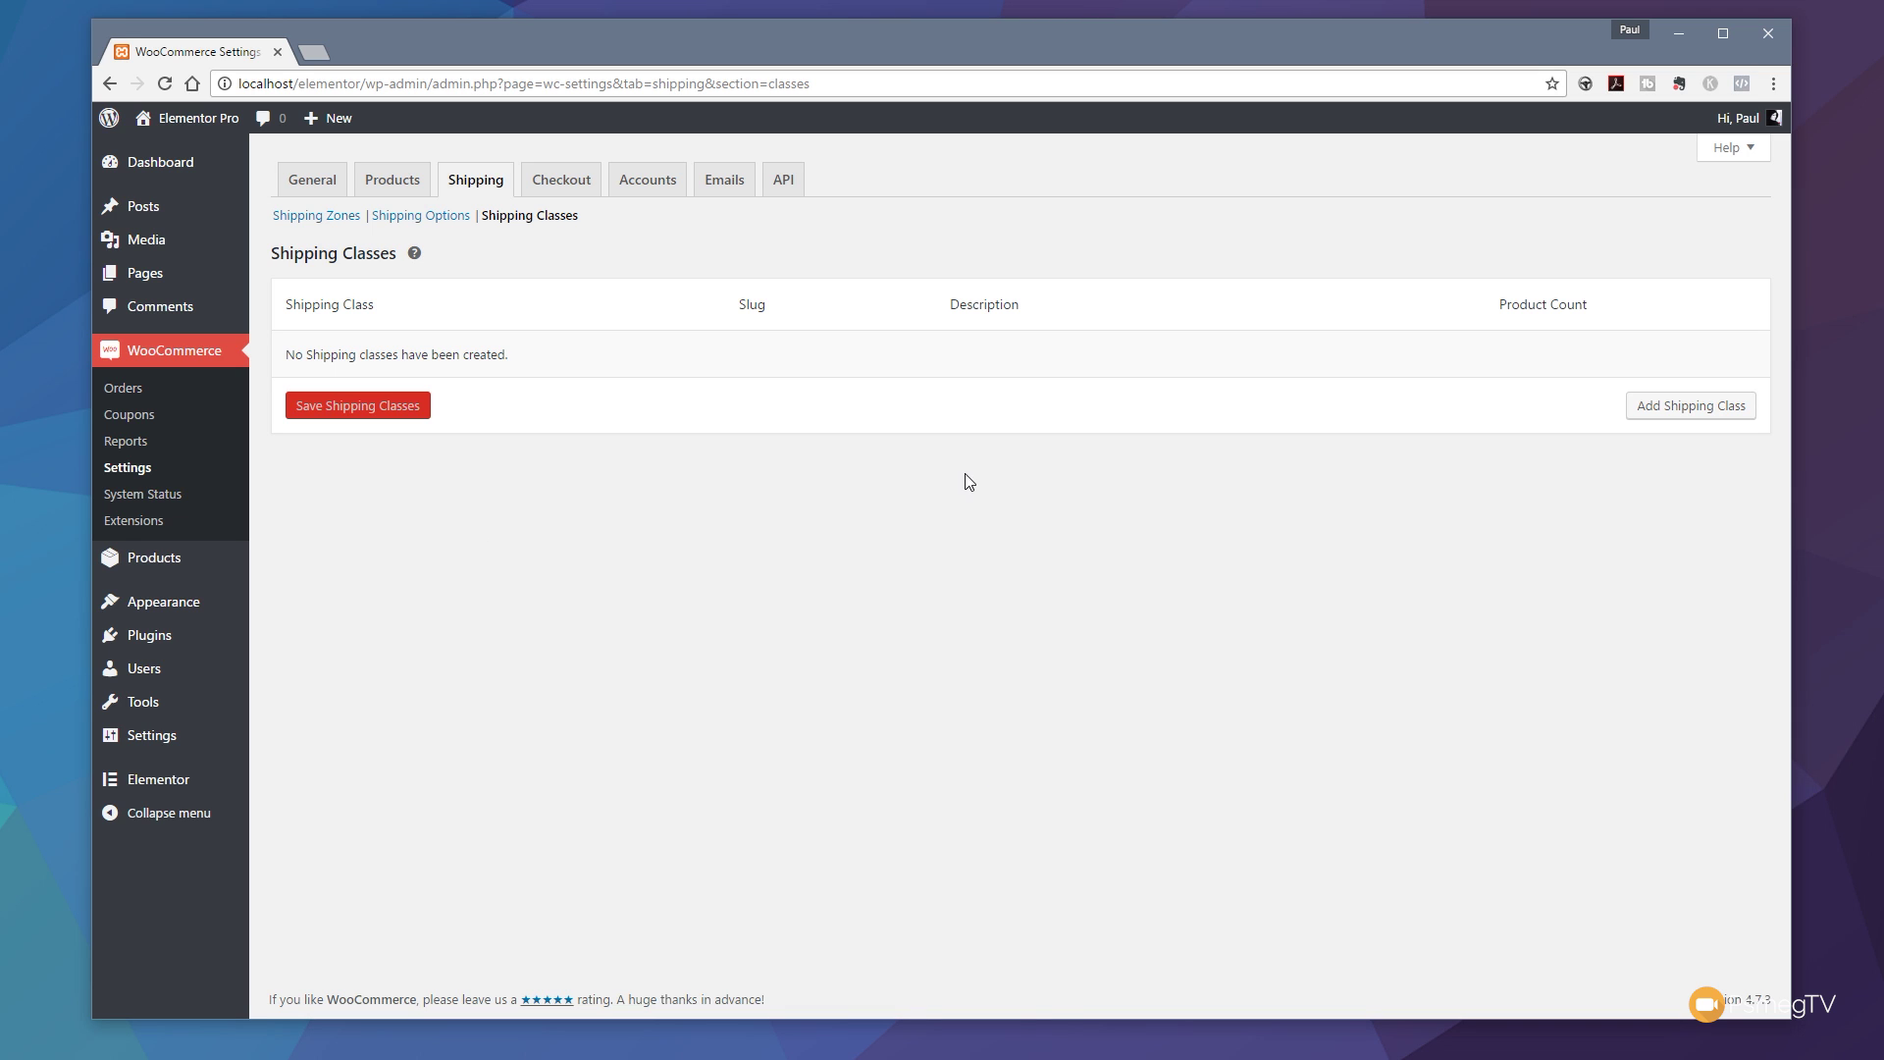
# Add a Small Shipping class described as 'Small Shipping Charge £2.95'
pyautogui.click(1654, 410)
pyautogui.click(393, 355)
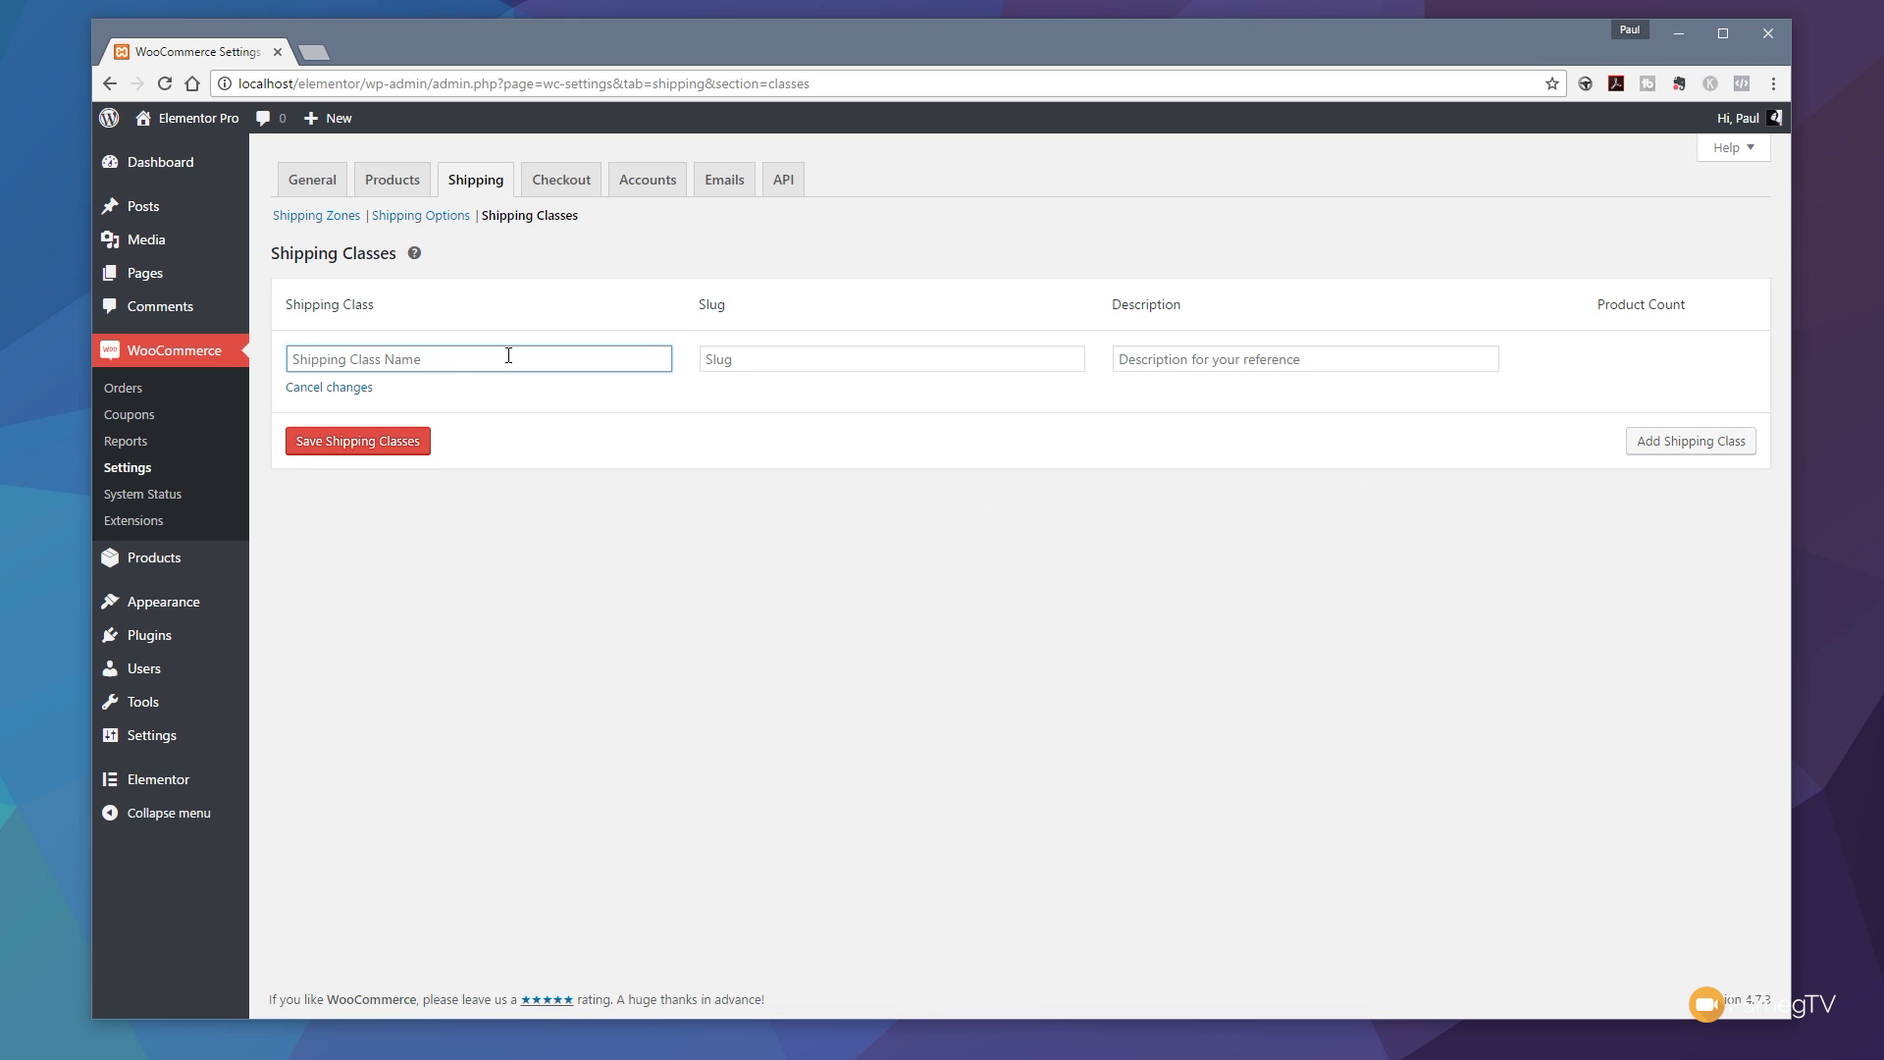
pyautogui.write('Small Shipping')
pyautogui.click(1124, 360)
pyautogui.write('Small SHipping ')
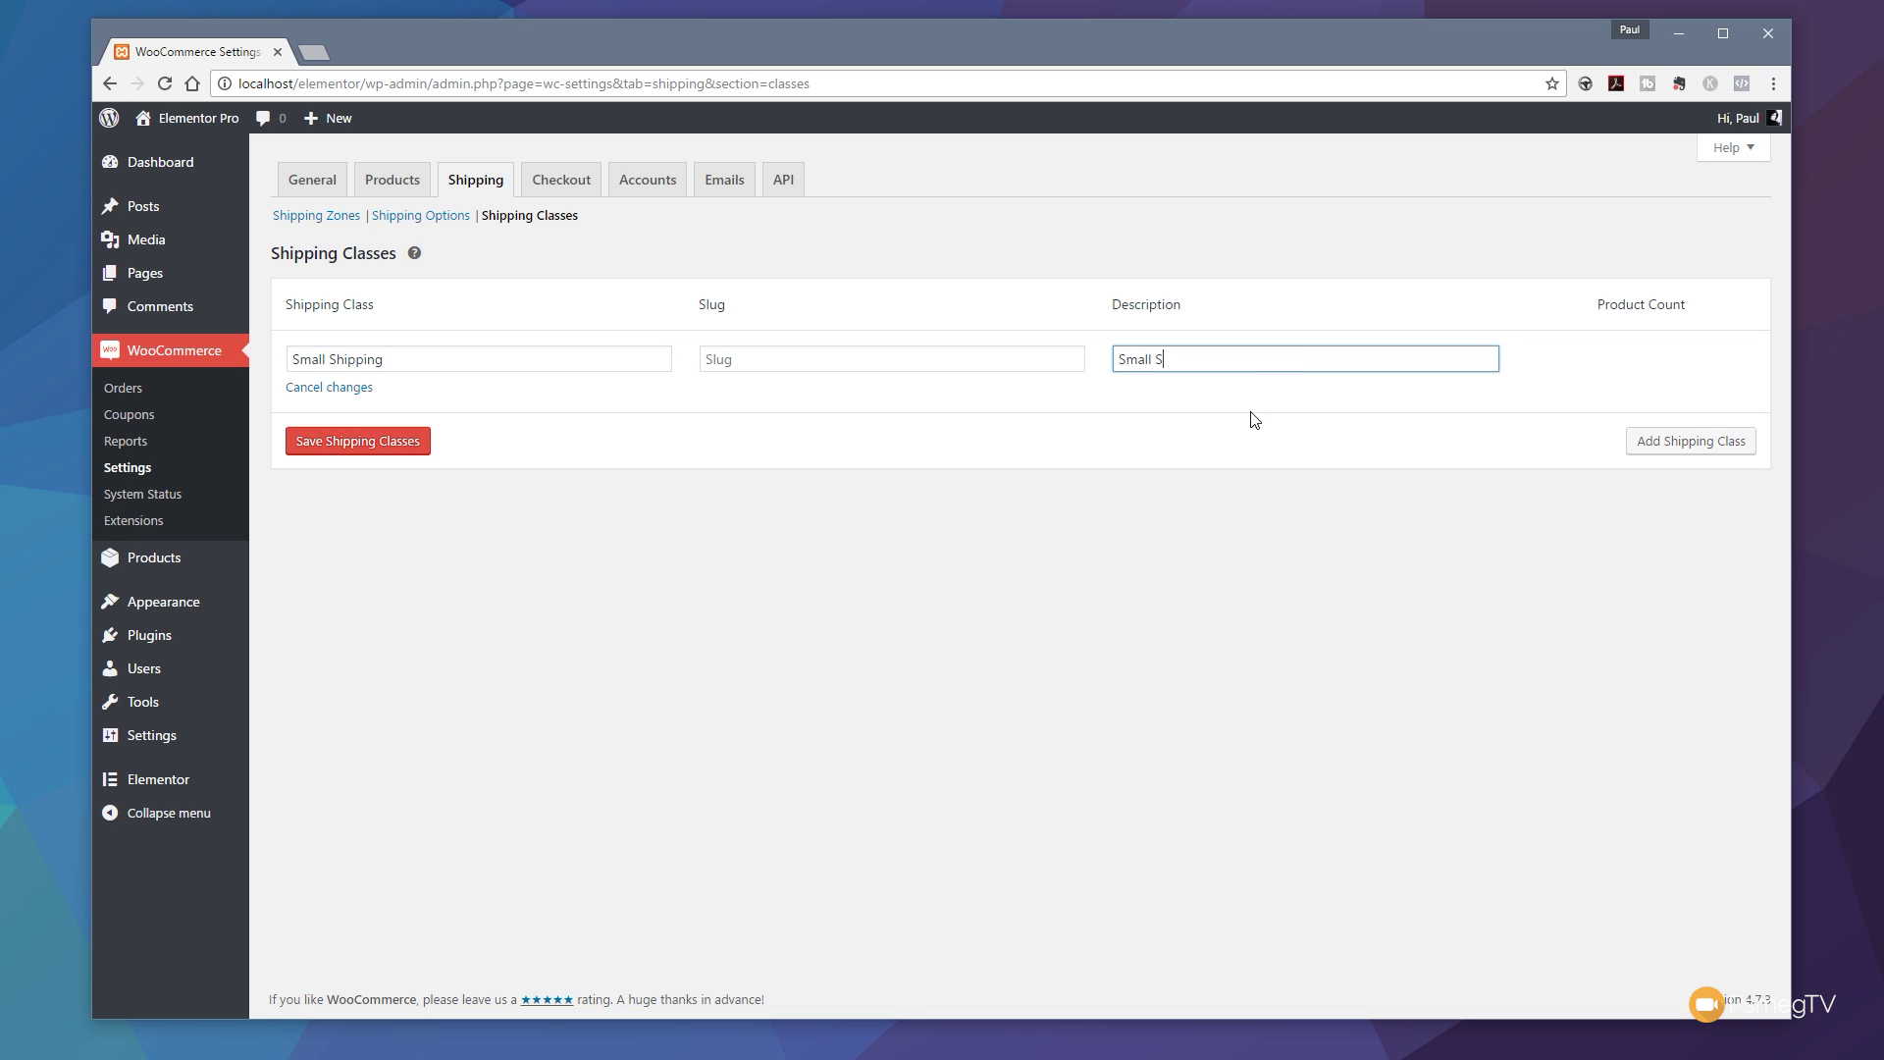
pyautogui.write('Charge')
pyautogui.click(1166, 359)
pyautogui.press('BackSpace')
pyautogui.write('h')
pyautogui.click(1284, 358)
pyautogui.write('2.95')
pyautogui.press('Left')
pyautogui.press('Left')
pyautogui.press('Left')
pyautogui.press('Left')
pyautogui.write('£')
# Add a Medium Shipping class described 'Small Shipping Charge £3.95' and save both classes
pyautogui.click(1689, 442)
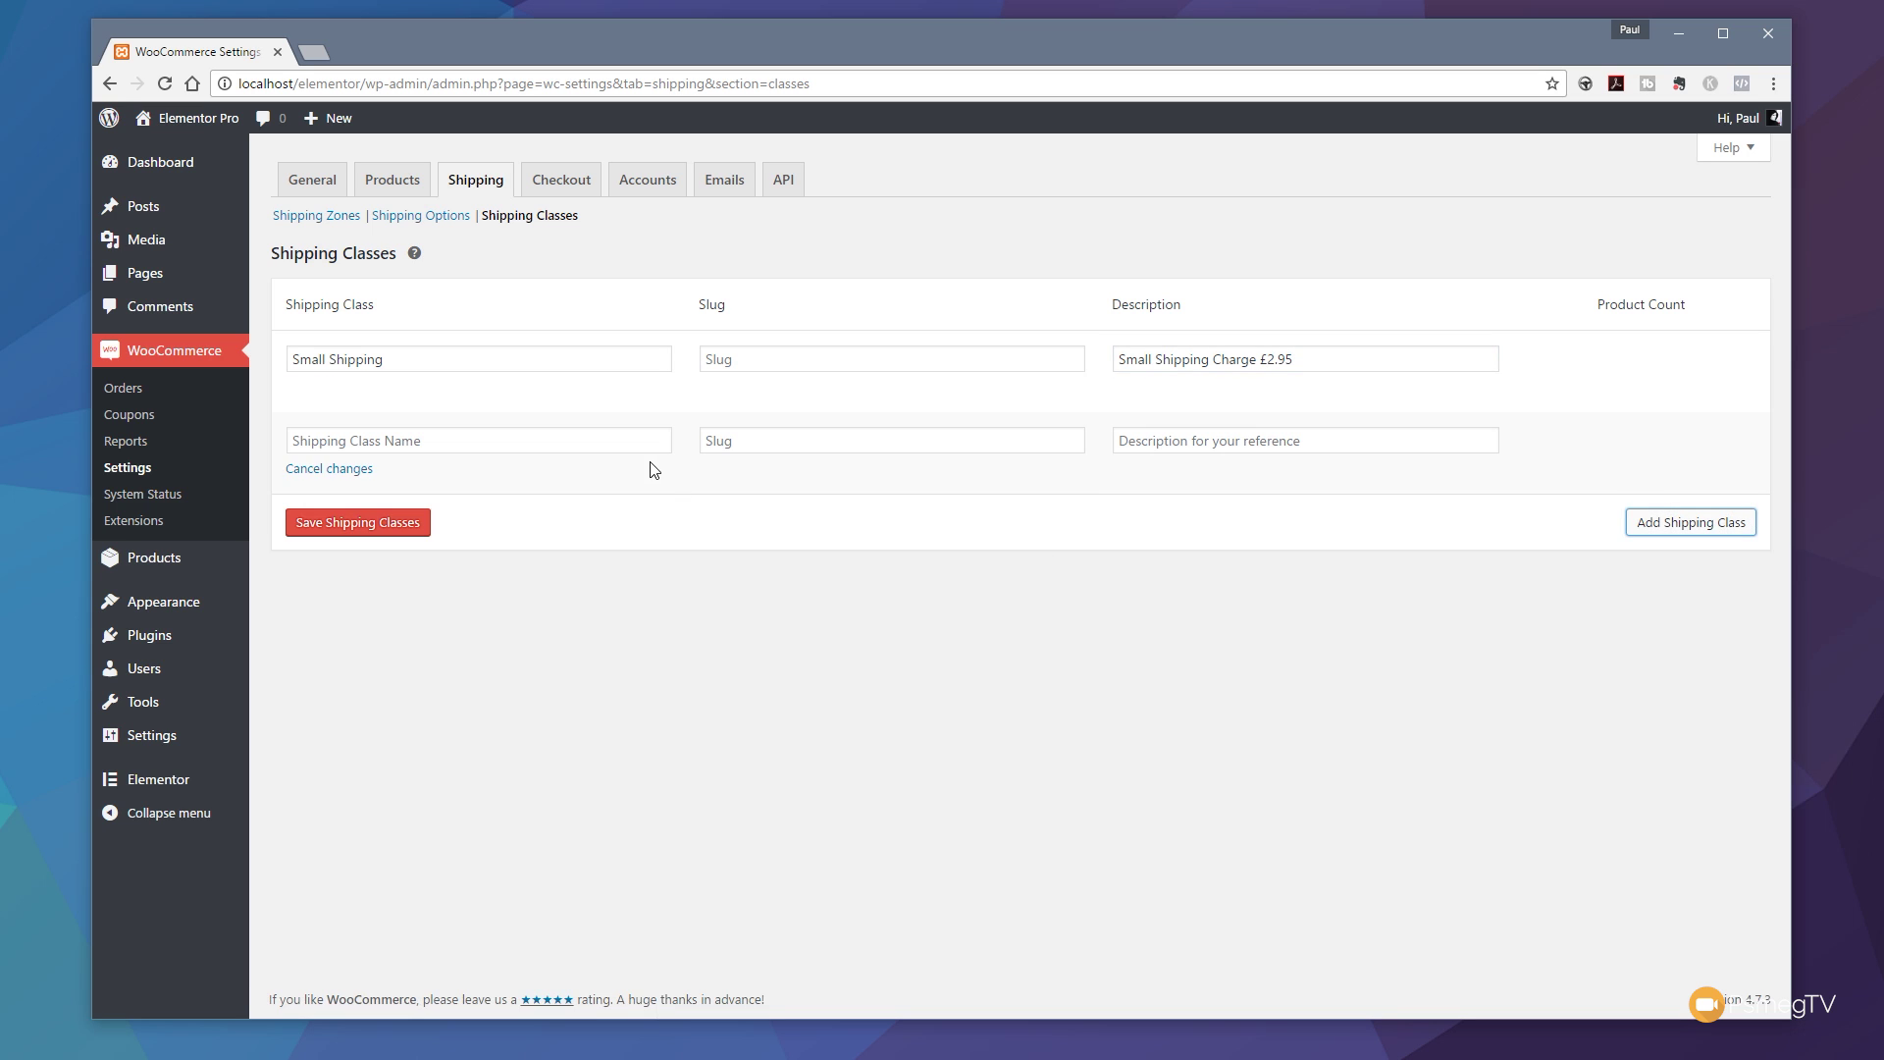
pyautogui.click(495, 439)
pyautogui.write('Medium Sho')
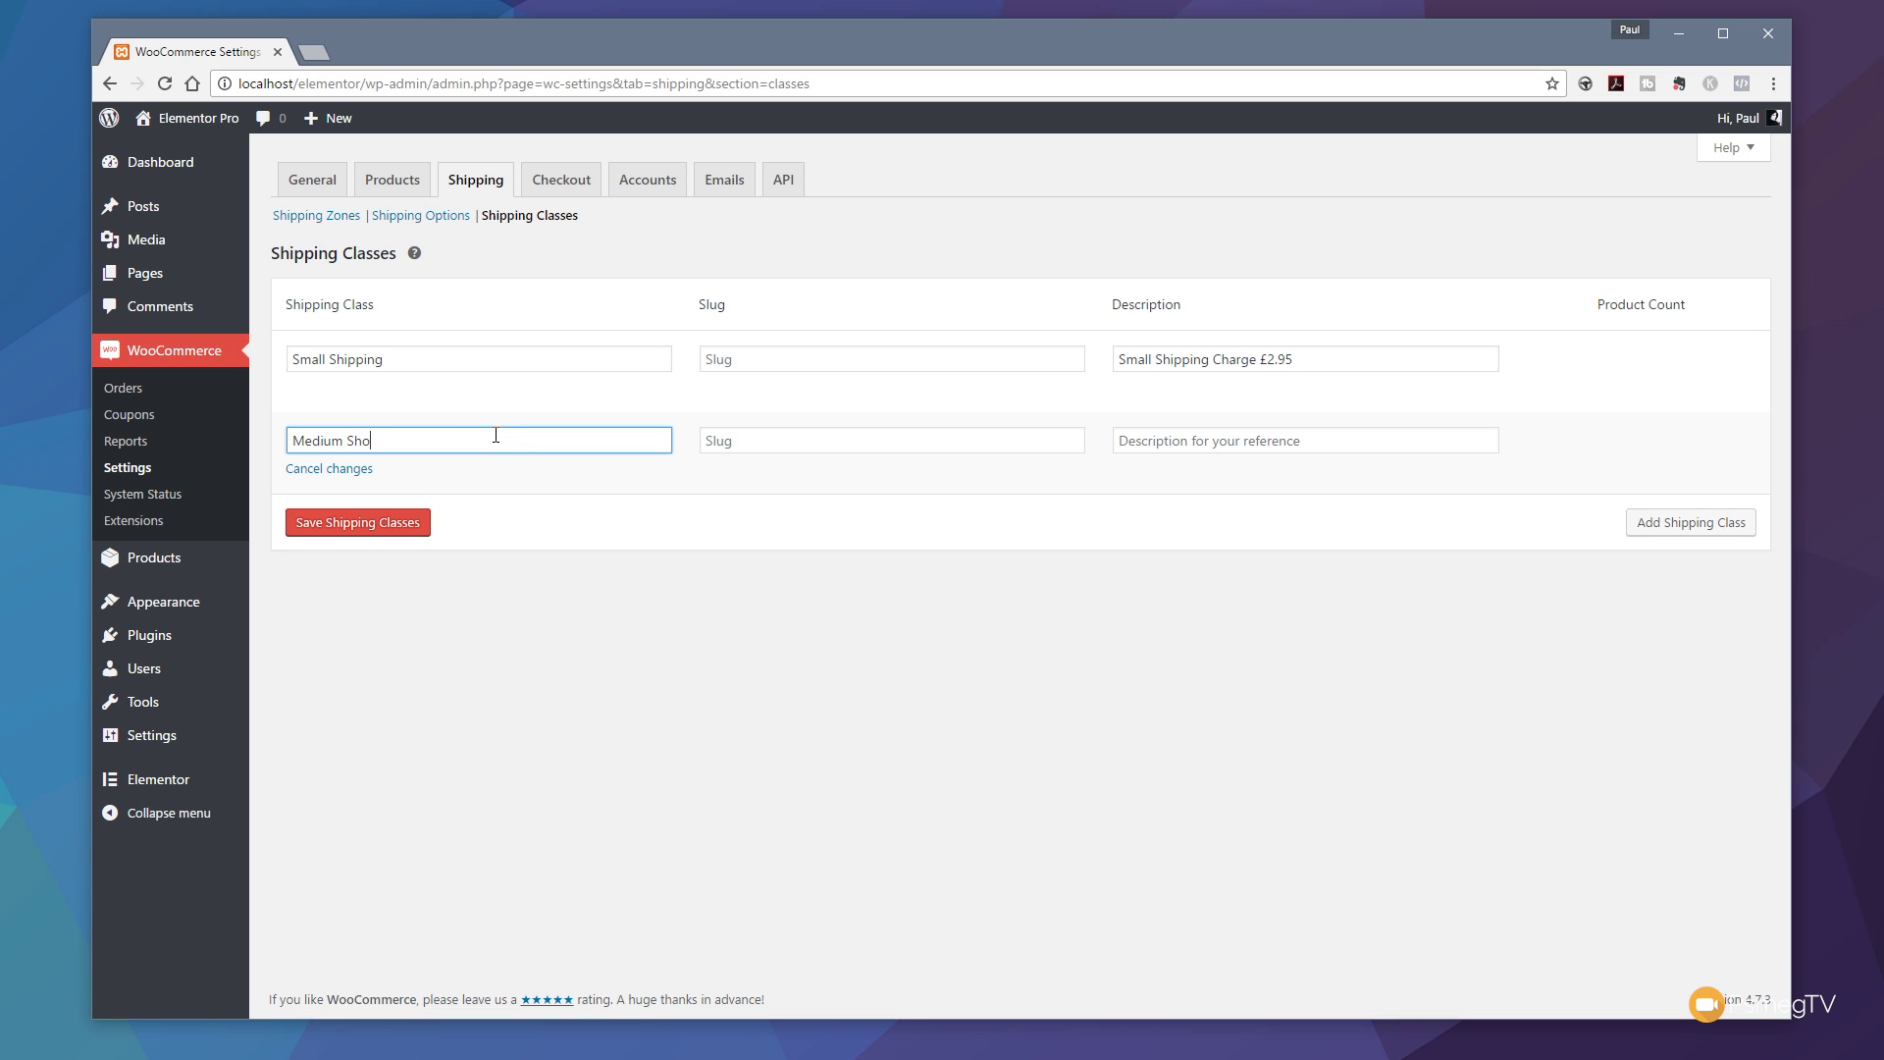
pyautogui.press('BackSpace')
pyautogui.write('ipping')
pyautogui.click(1262, 439)
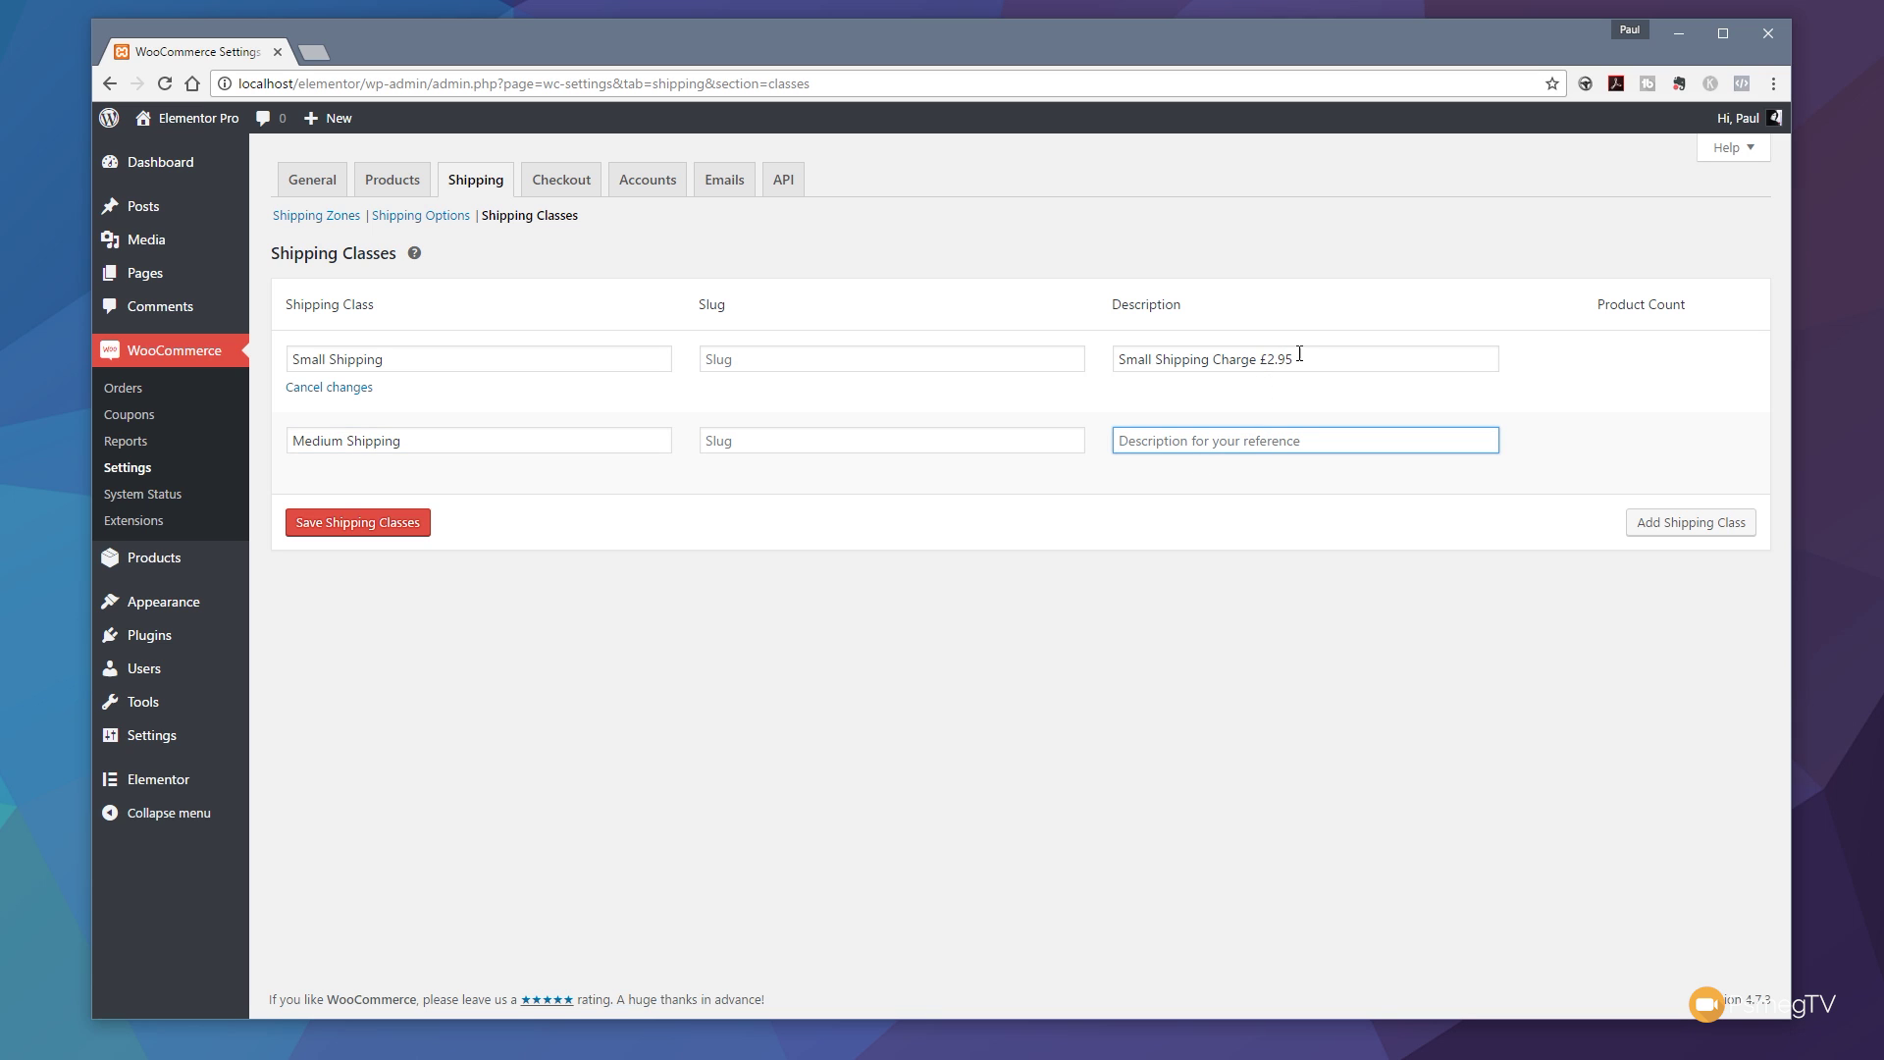
pyautogui.moveTo(1299, 353); pyautogui.dragTo(1085, 366)
pyautogui.hotkey('ctrl', 'c')
pyautogui.click(1233, 441)
pyautogui.hotkey('ctrl', 'v')
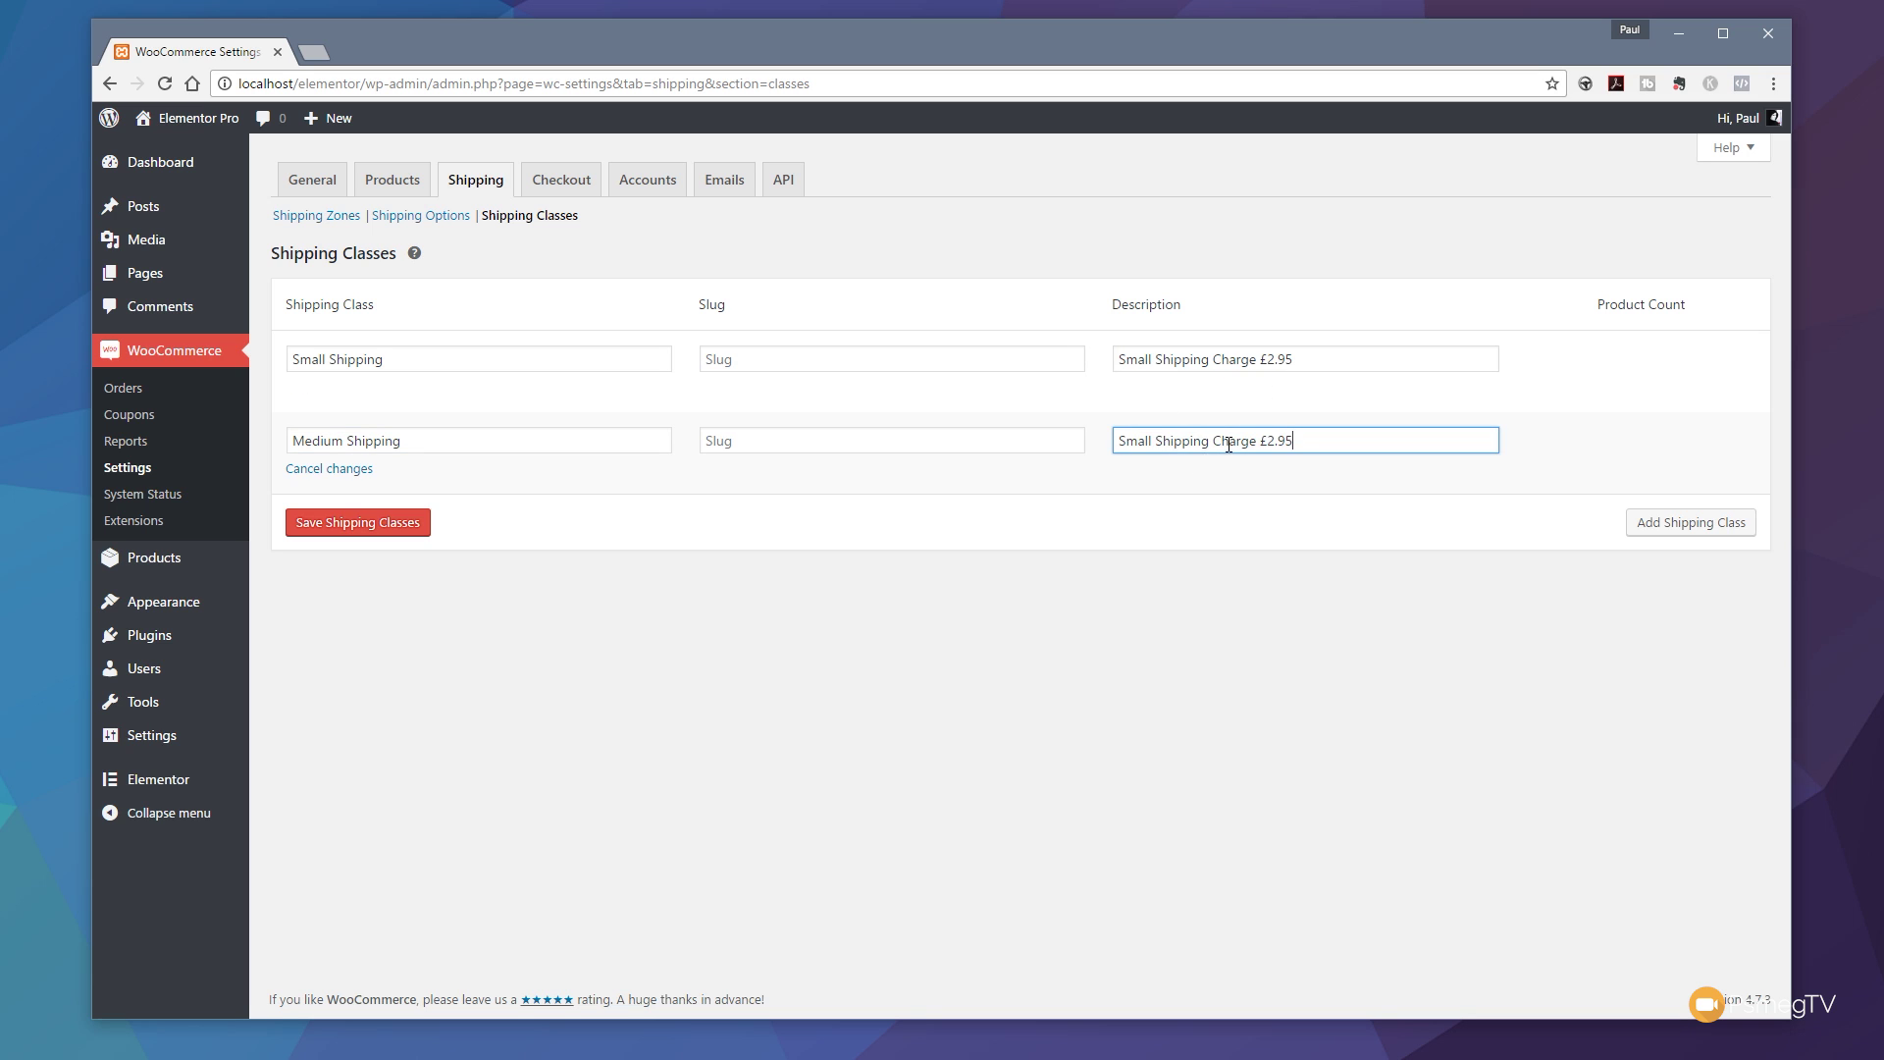
pyautogui.click(1265, 440)
pyautogui.press('Delete')
pyautogui.write('3')
pyautogui.click(420, 524)
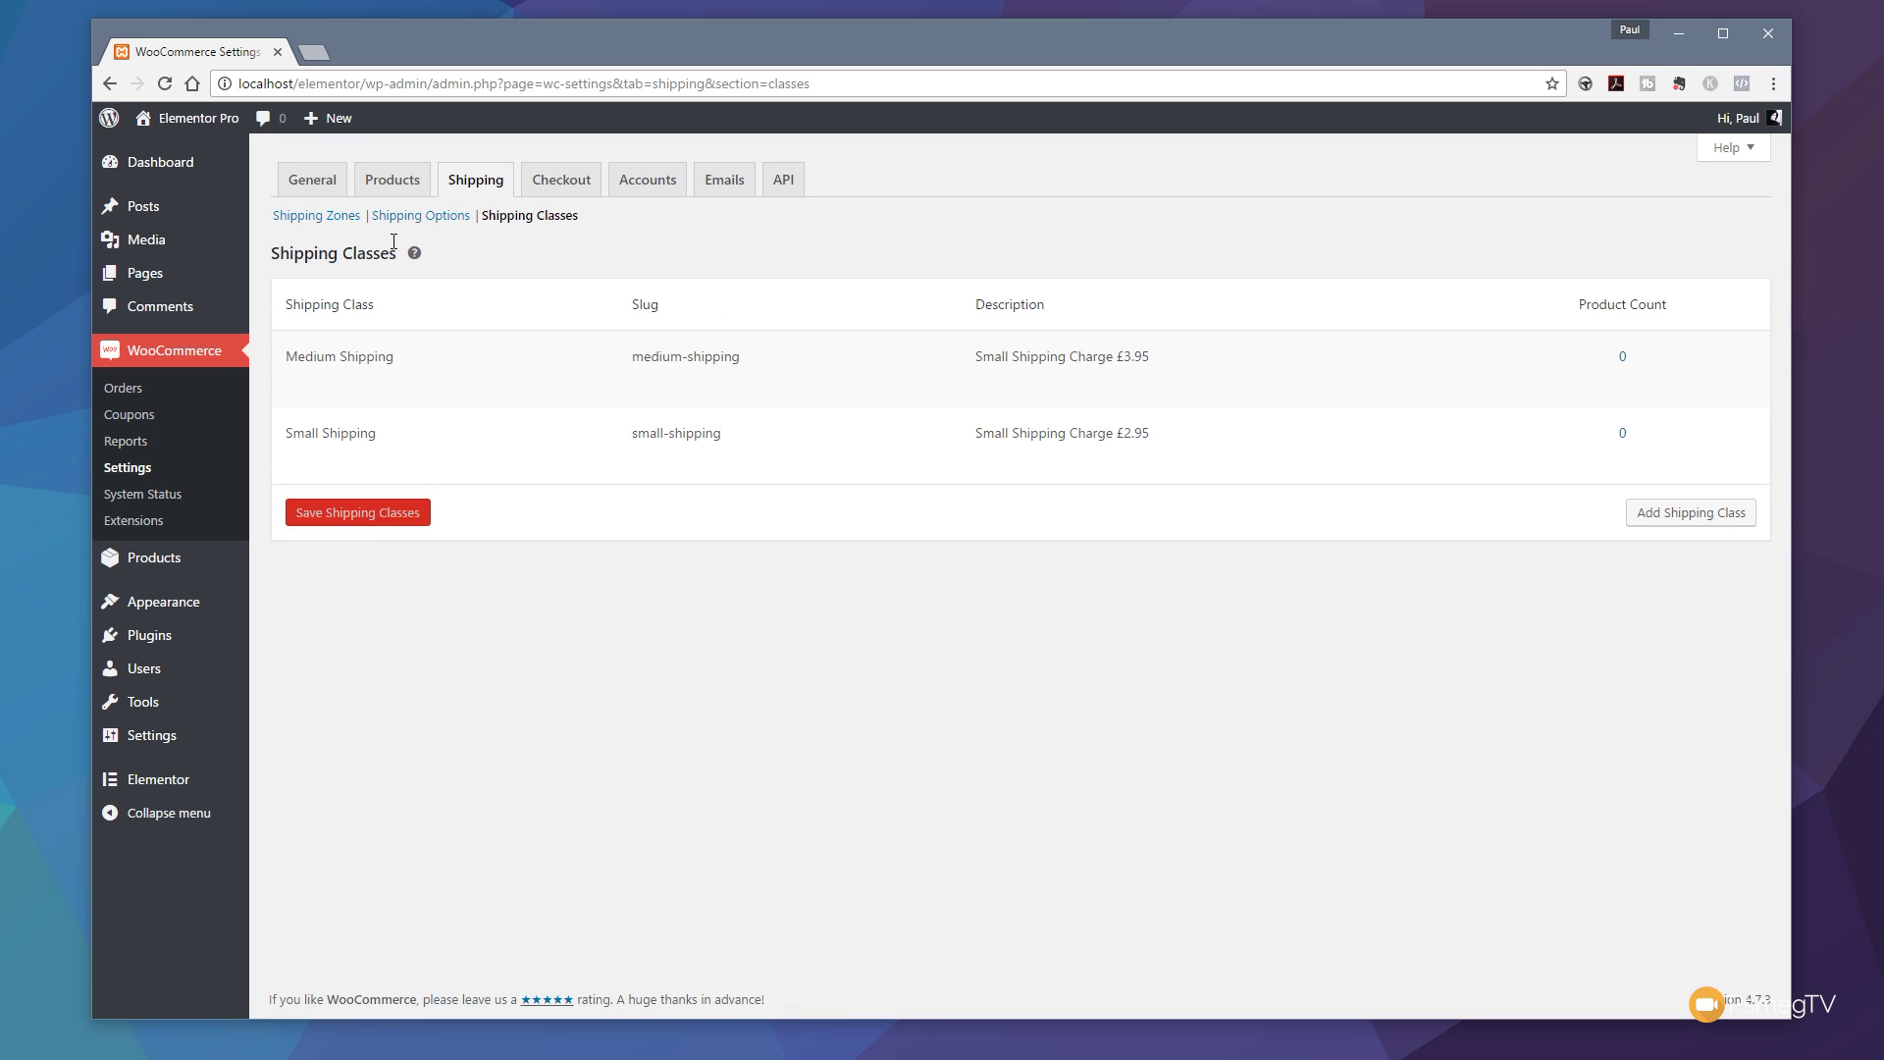
# Open the United Kingdom zone and add a Flat Rate shipping method to it
pyautogui.click(318, 217)
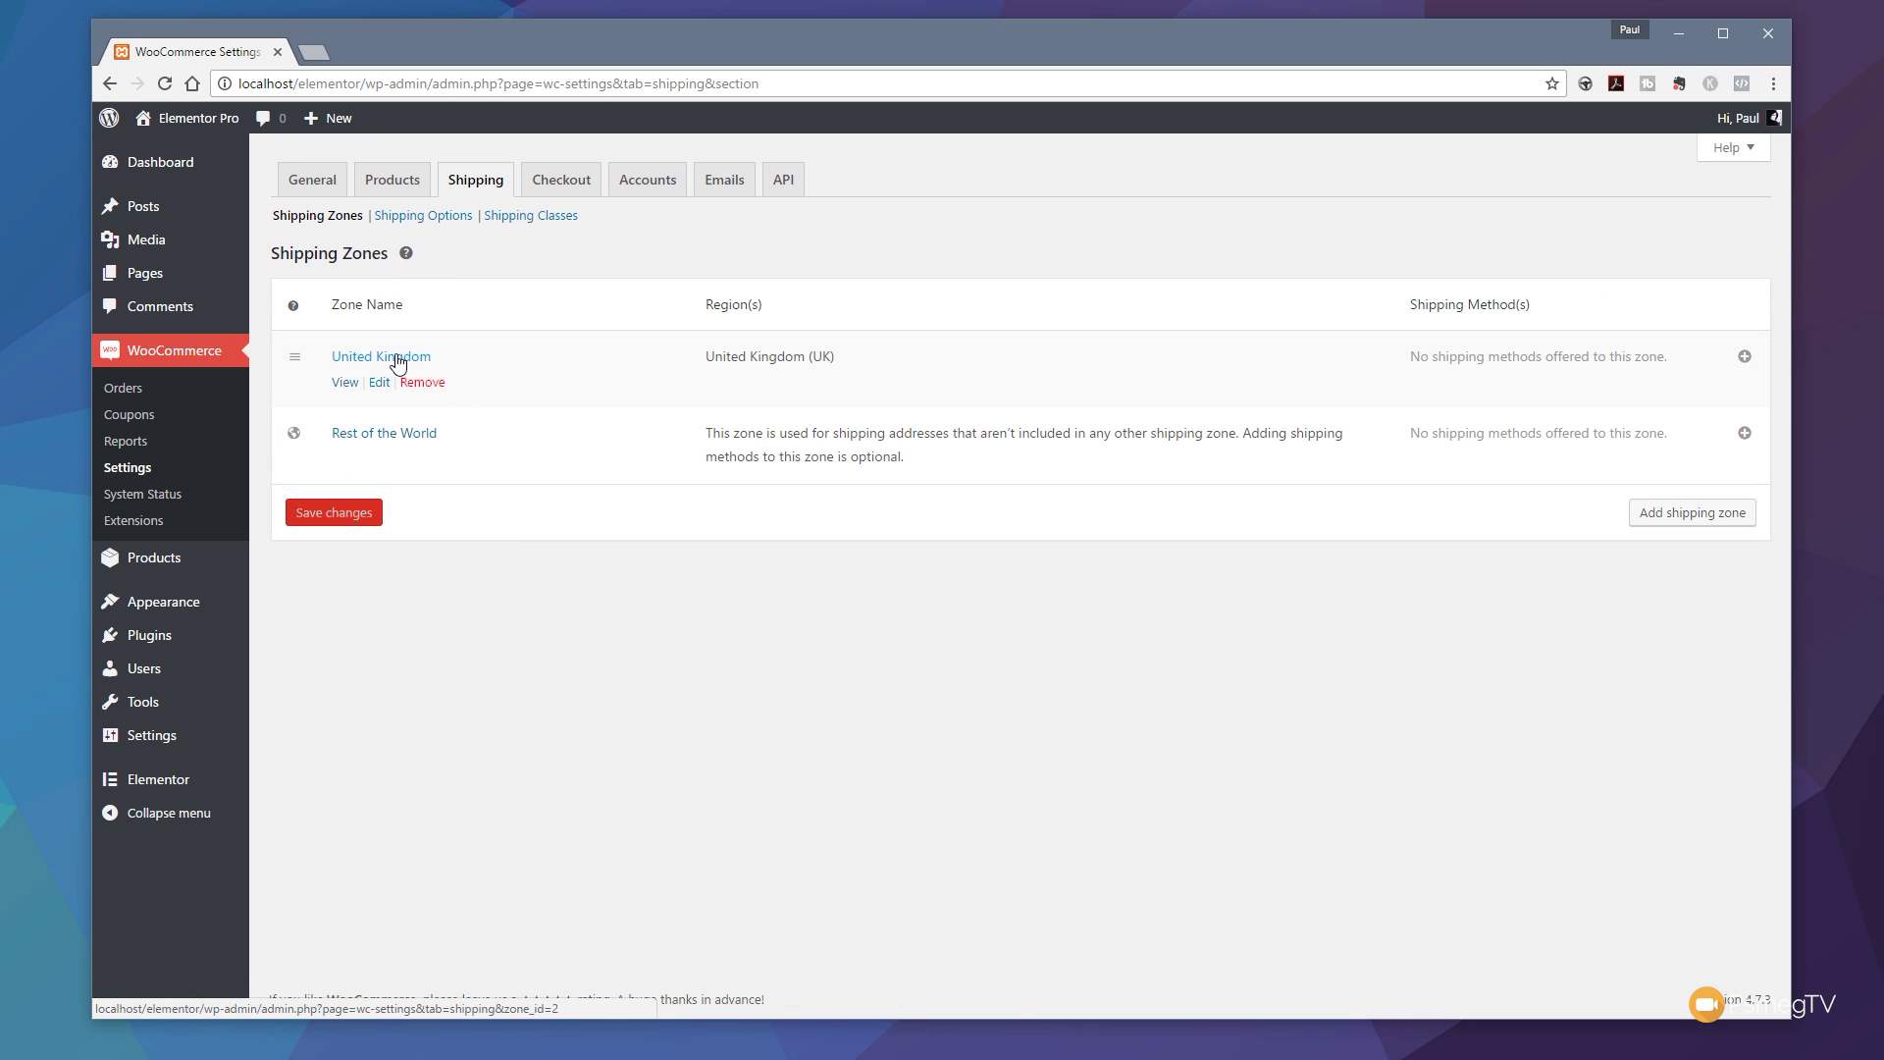
pyautogui.click(397, 359)
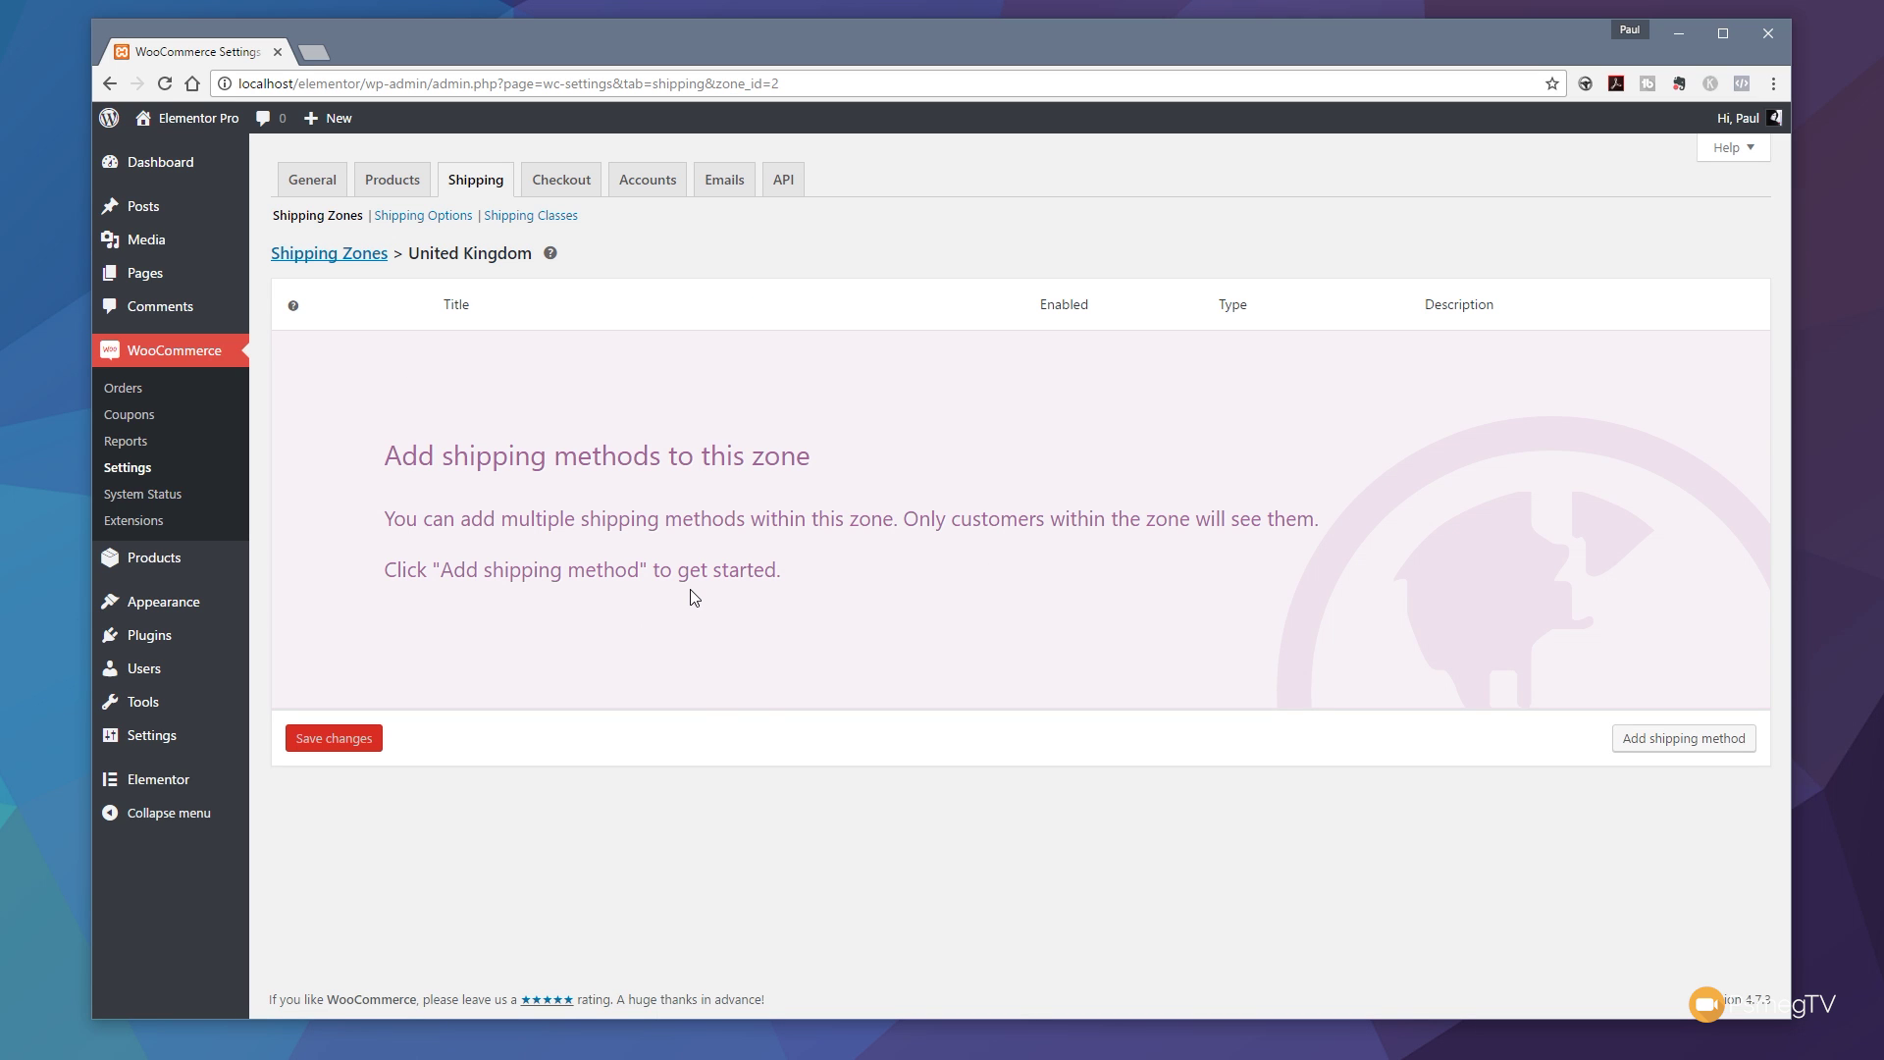
pyautogui.click(1687, 740)
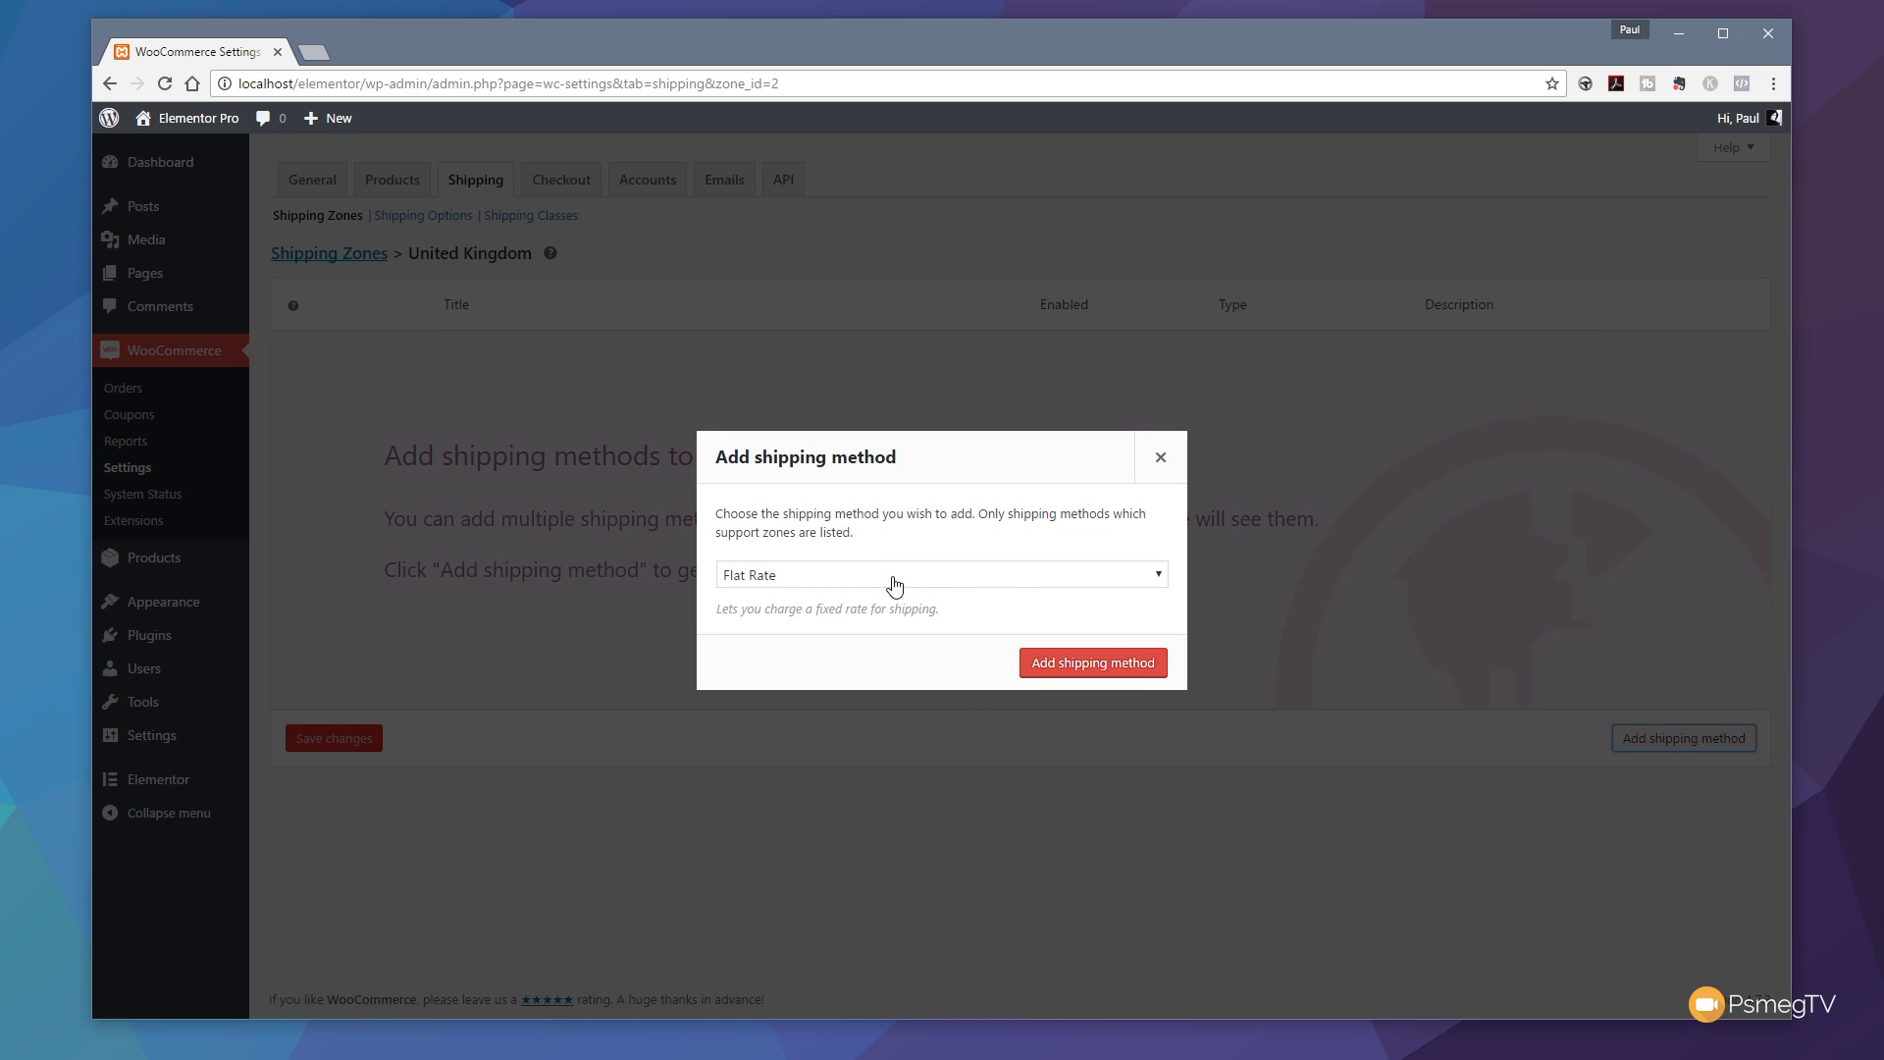
pyautogui.click(1064, 579)
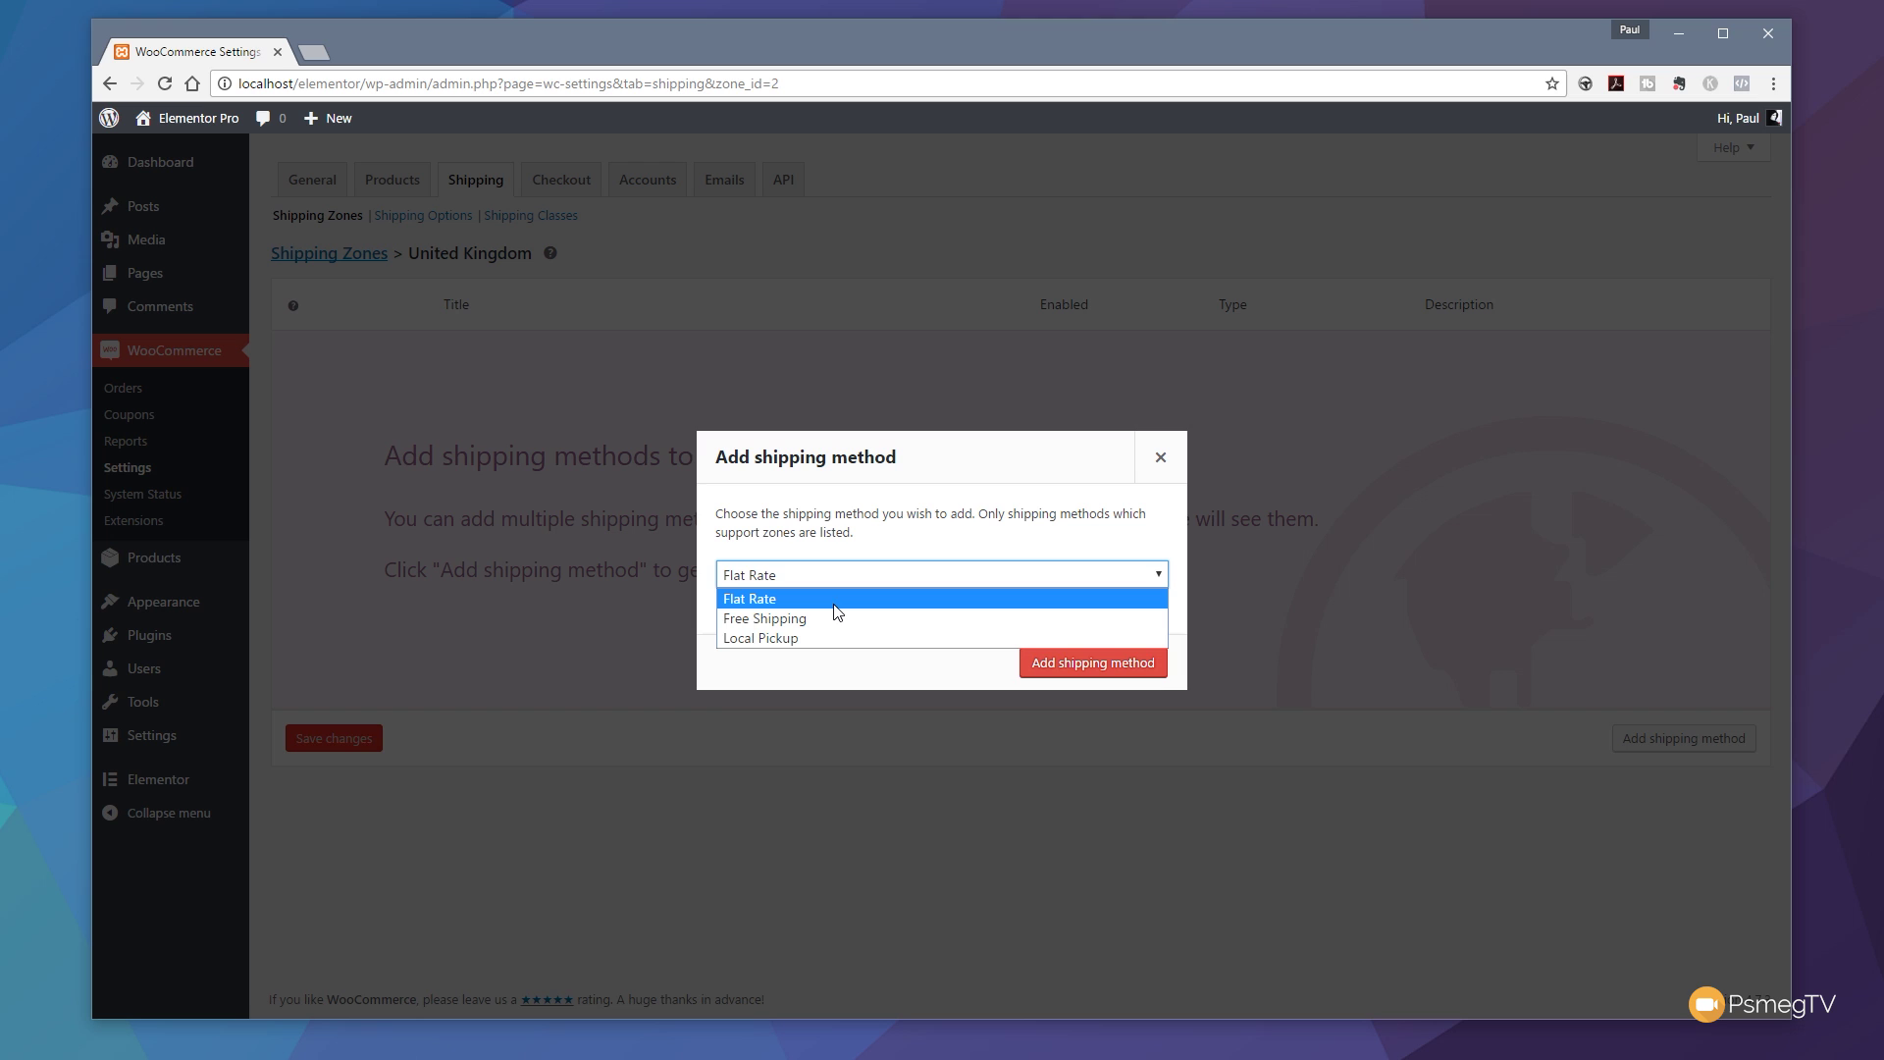
pyautogui.click(834, 600)
pyautogui.click(1092, 663)
pyautogui.moveTo(378, 378)
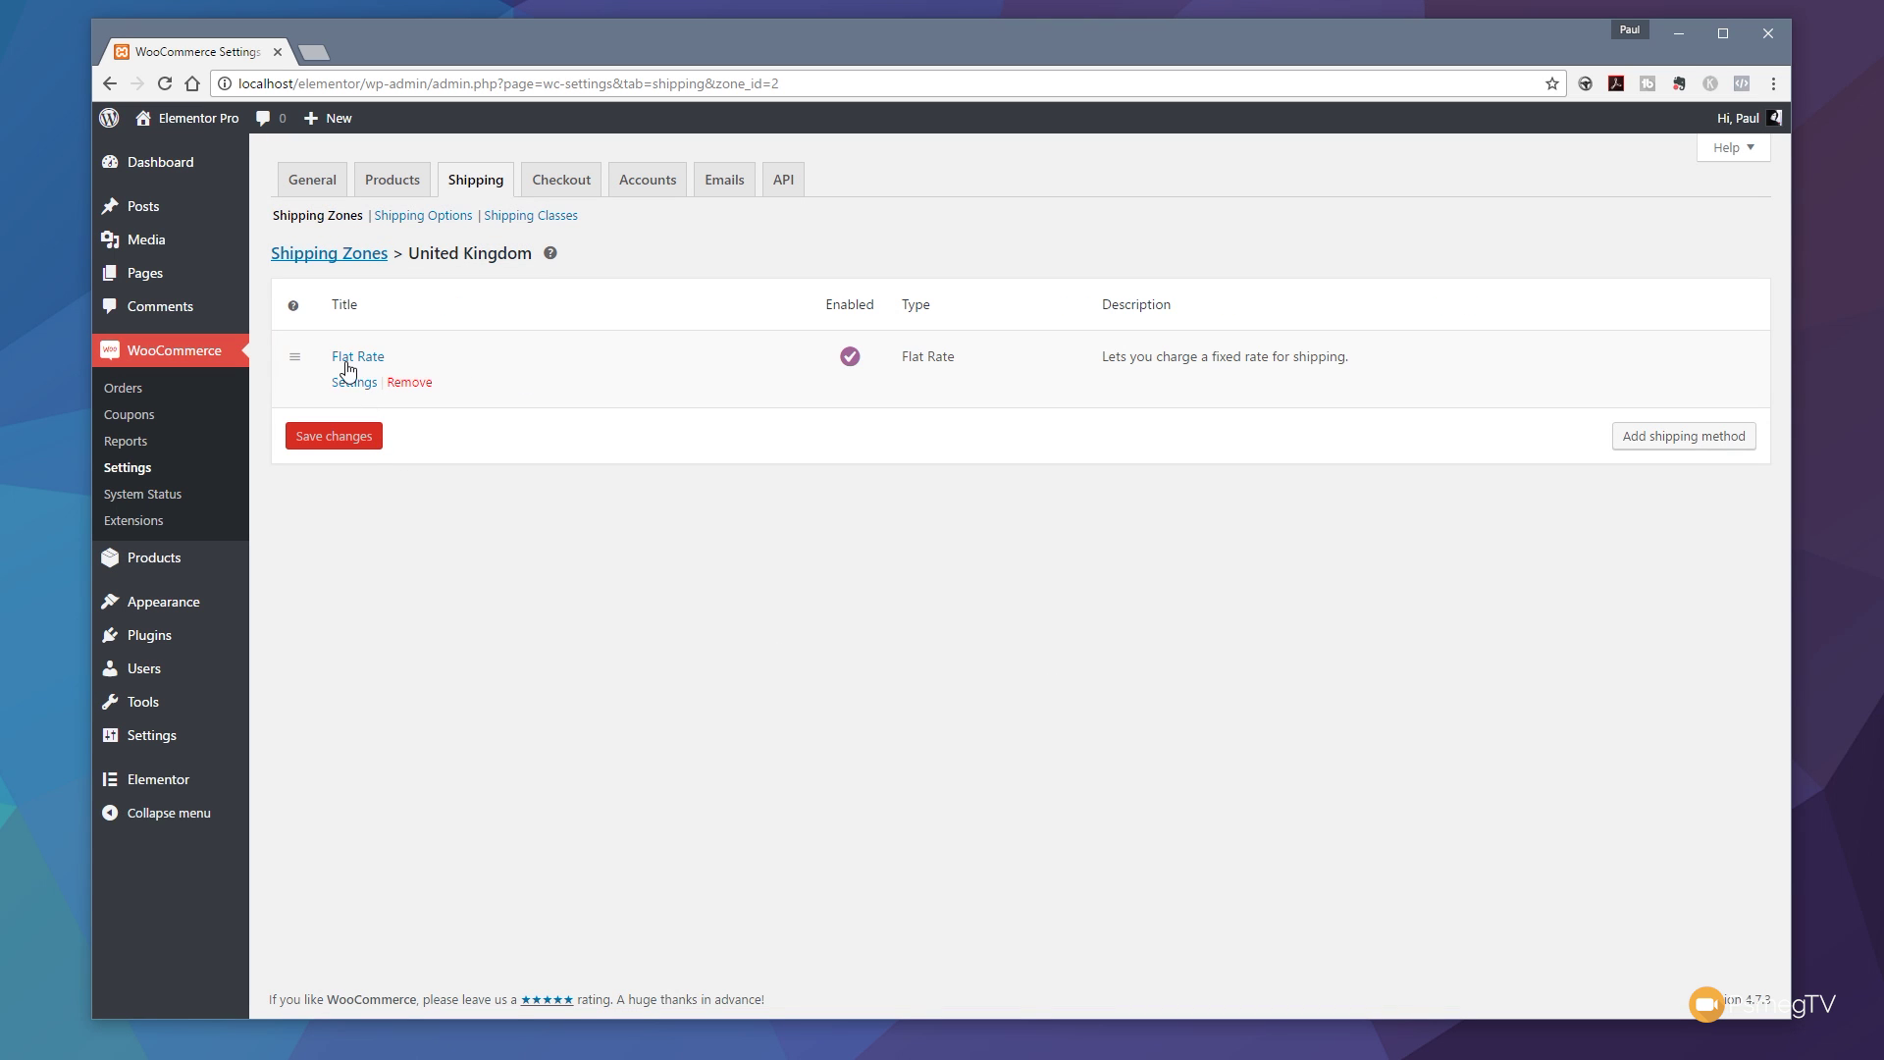
# Title the Flat Rate method 'Flat Rate Shipping Fee' with tax status None and base cost 0
pyautogui.click(355, 382)
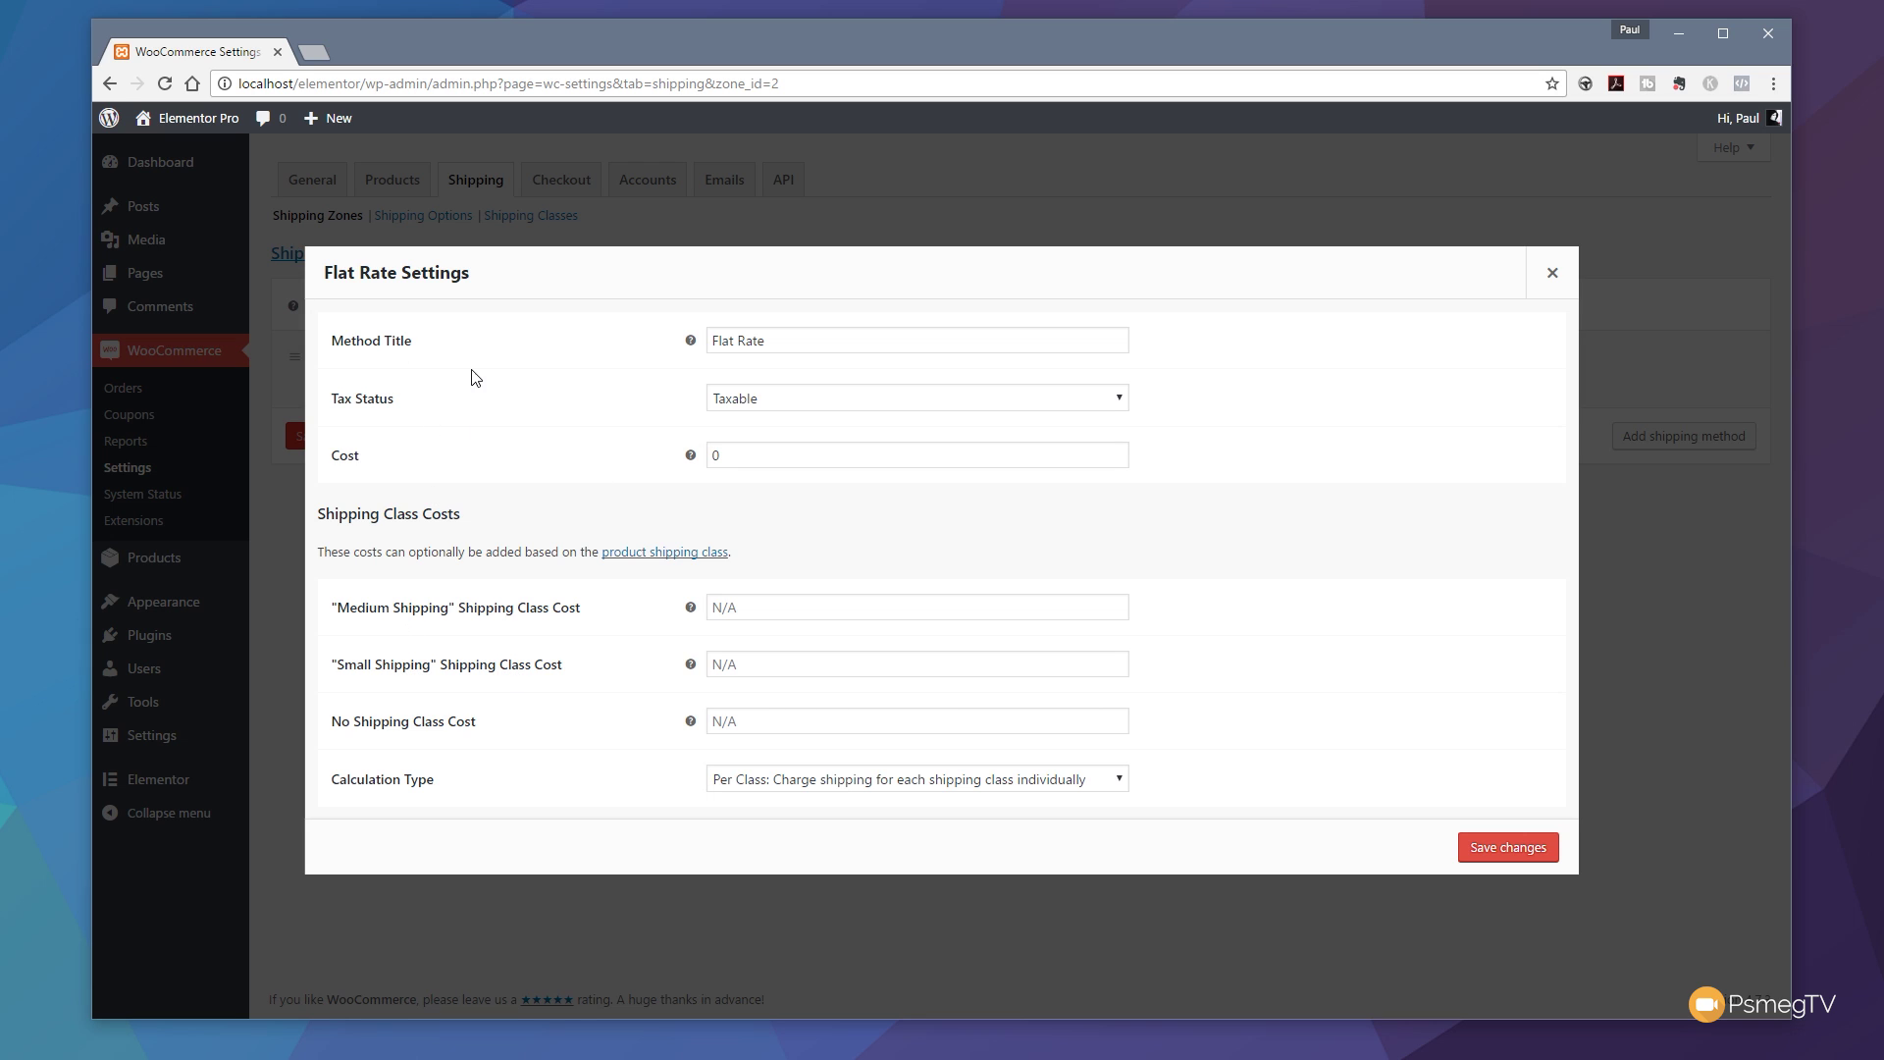
pyautogui.click(802, 340)
pyautogui.write('Shipping')
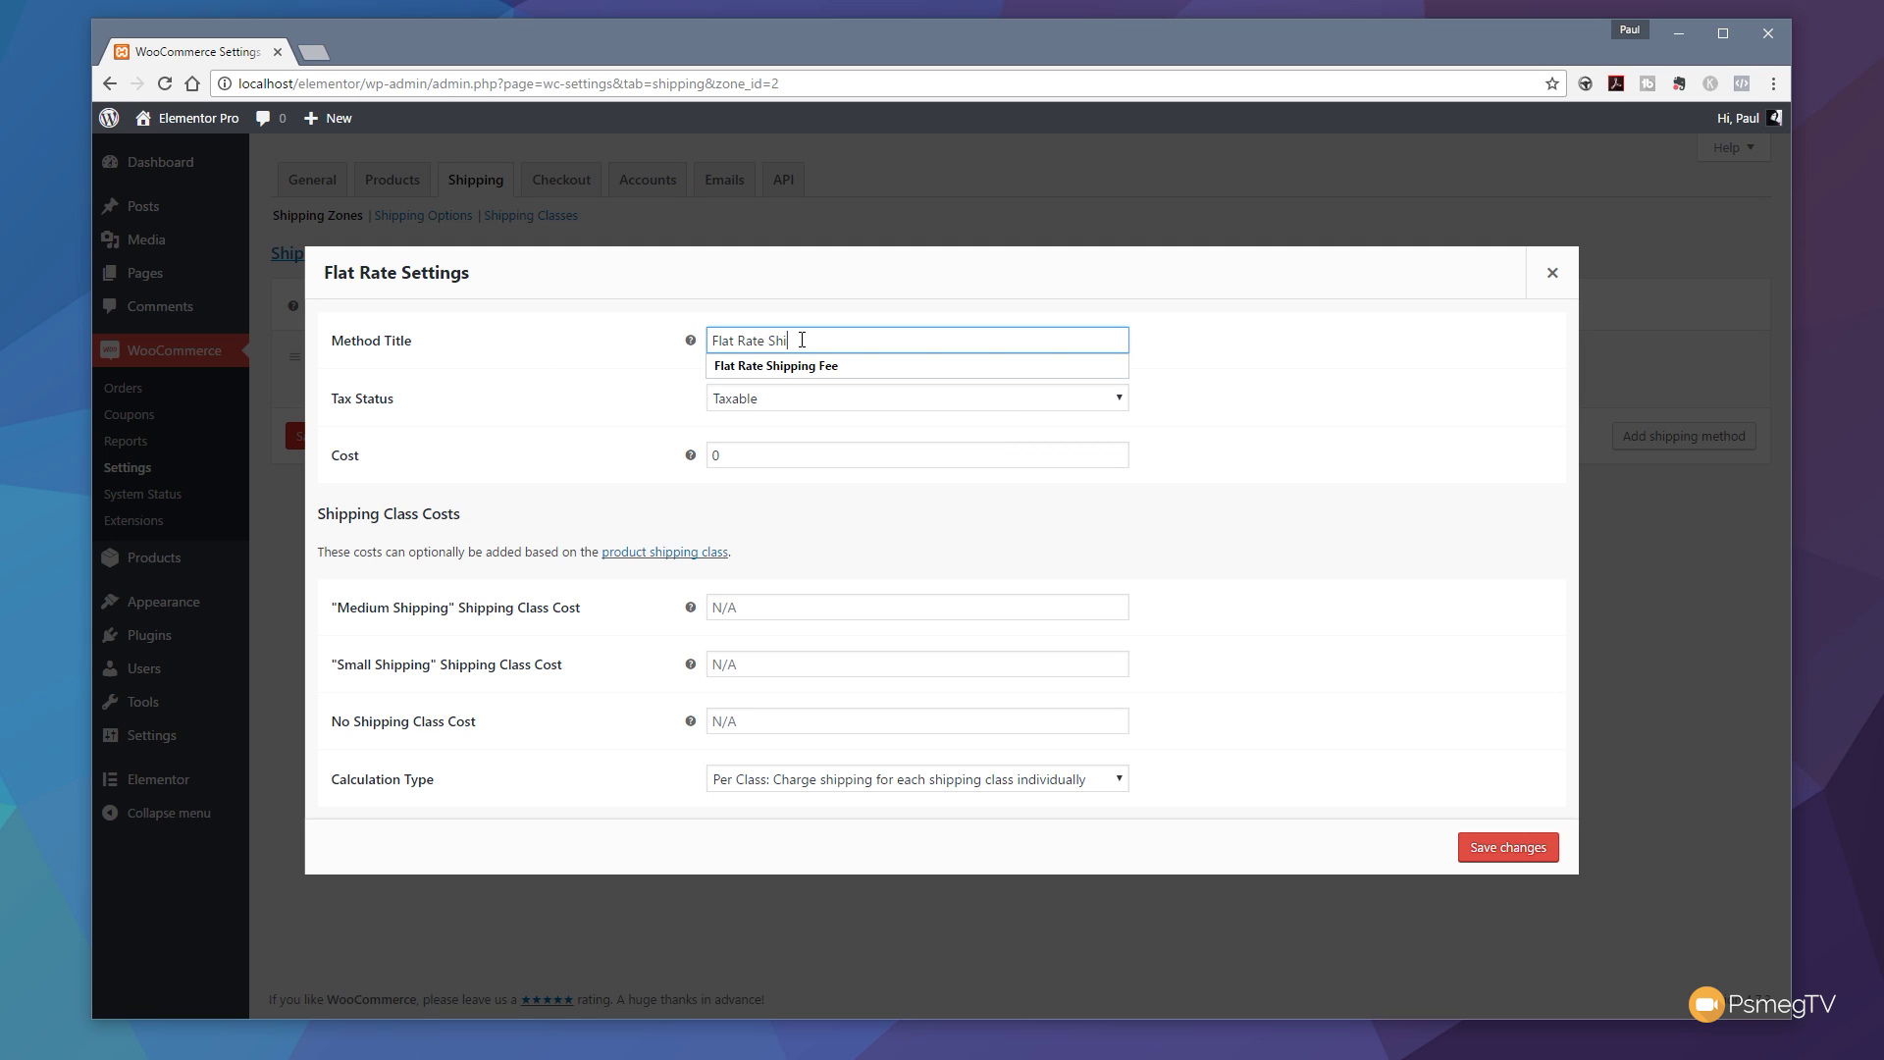
pyautogui.click(803, 369)
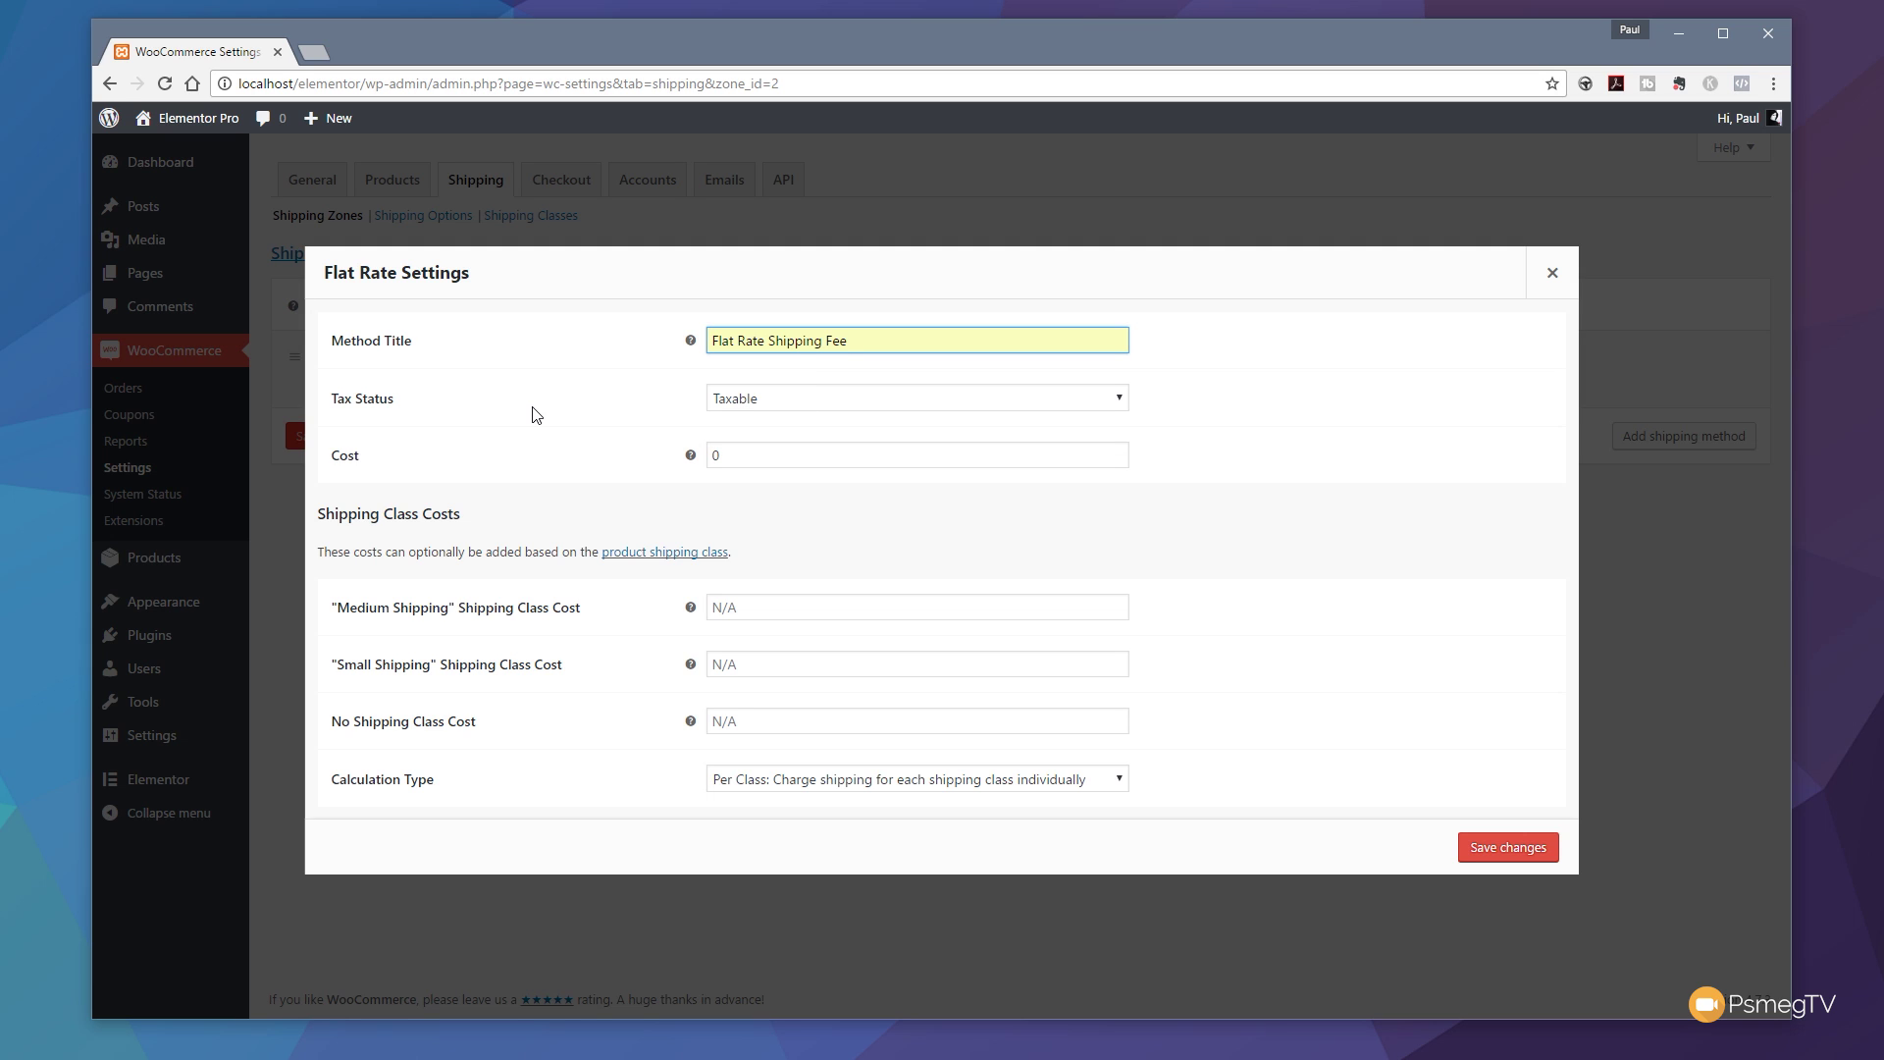
pyautogui.click(789, 407)
pyautogui.click(762, 438)
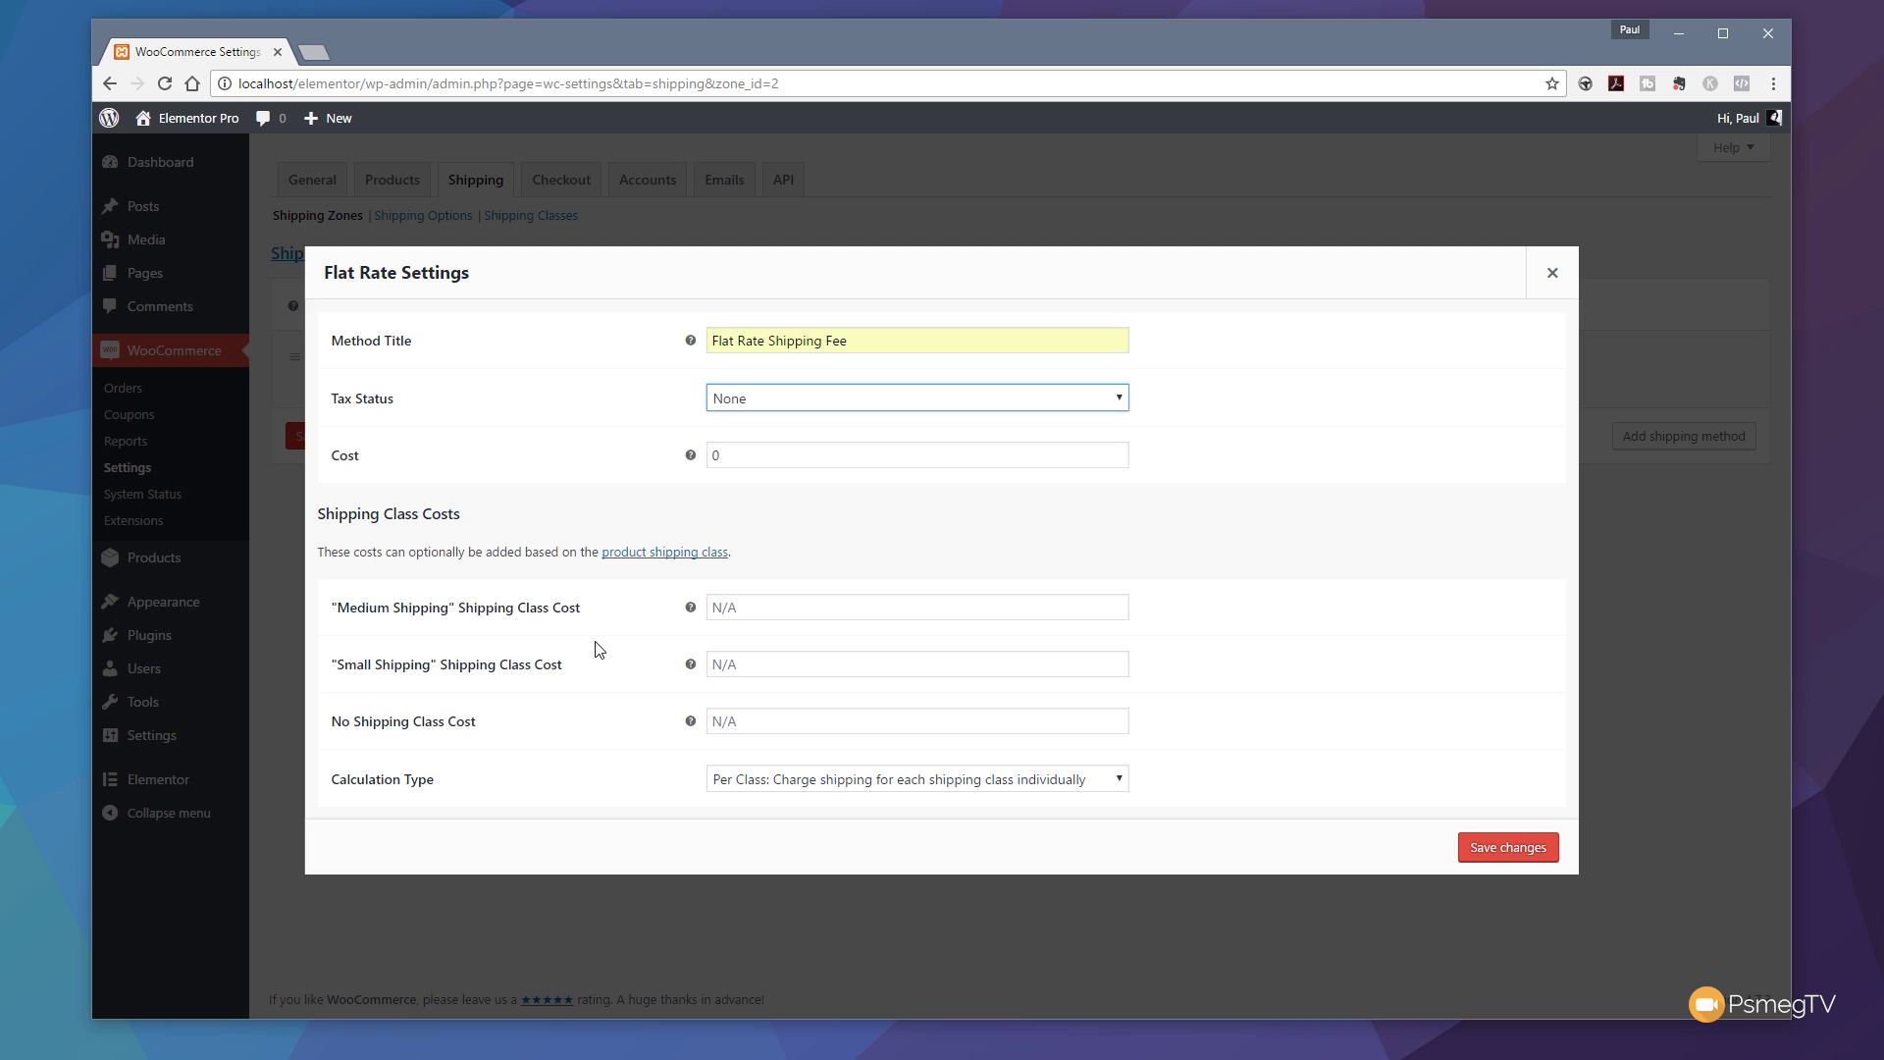
pyautogui.click(727, 454)
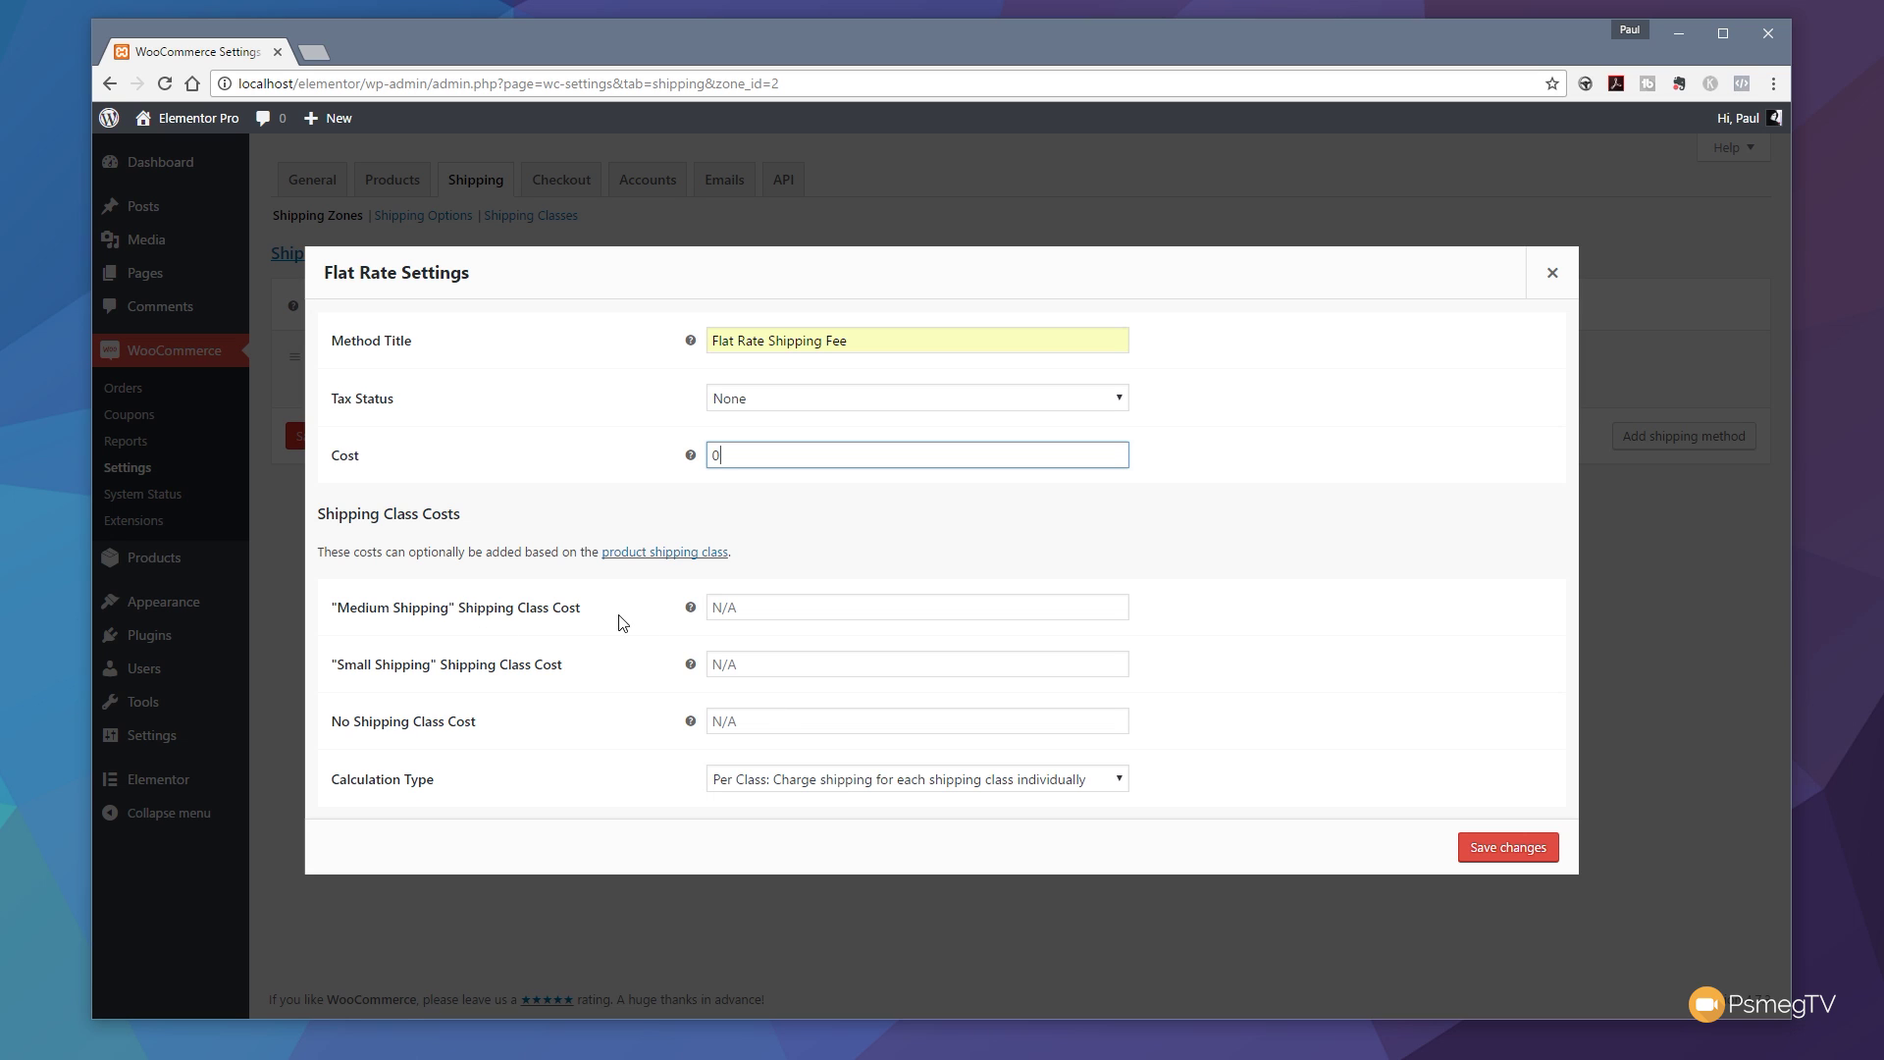
# Enter class costs: Medium Shipping 3.95, Small Shipping 2.95, no shipping class 4.95
pyautogui.click(757, 608)
pyautogui.write('3.95')
pyautogui.click(741, 665)
pyautogui.write('2.')
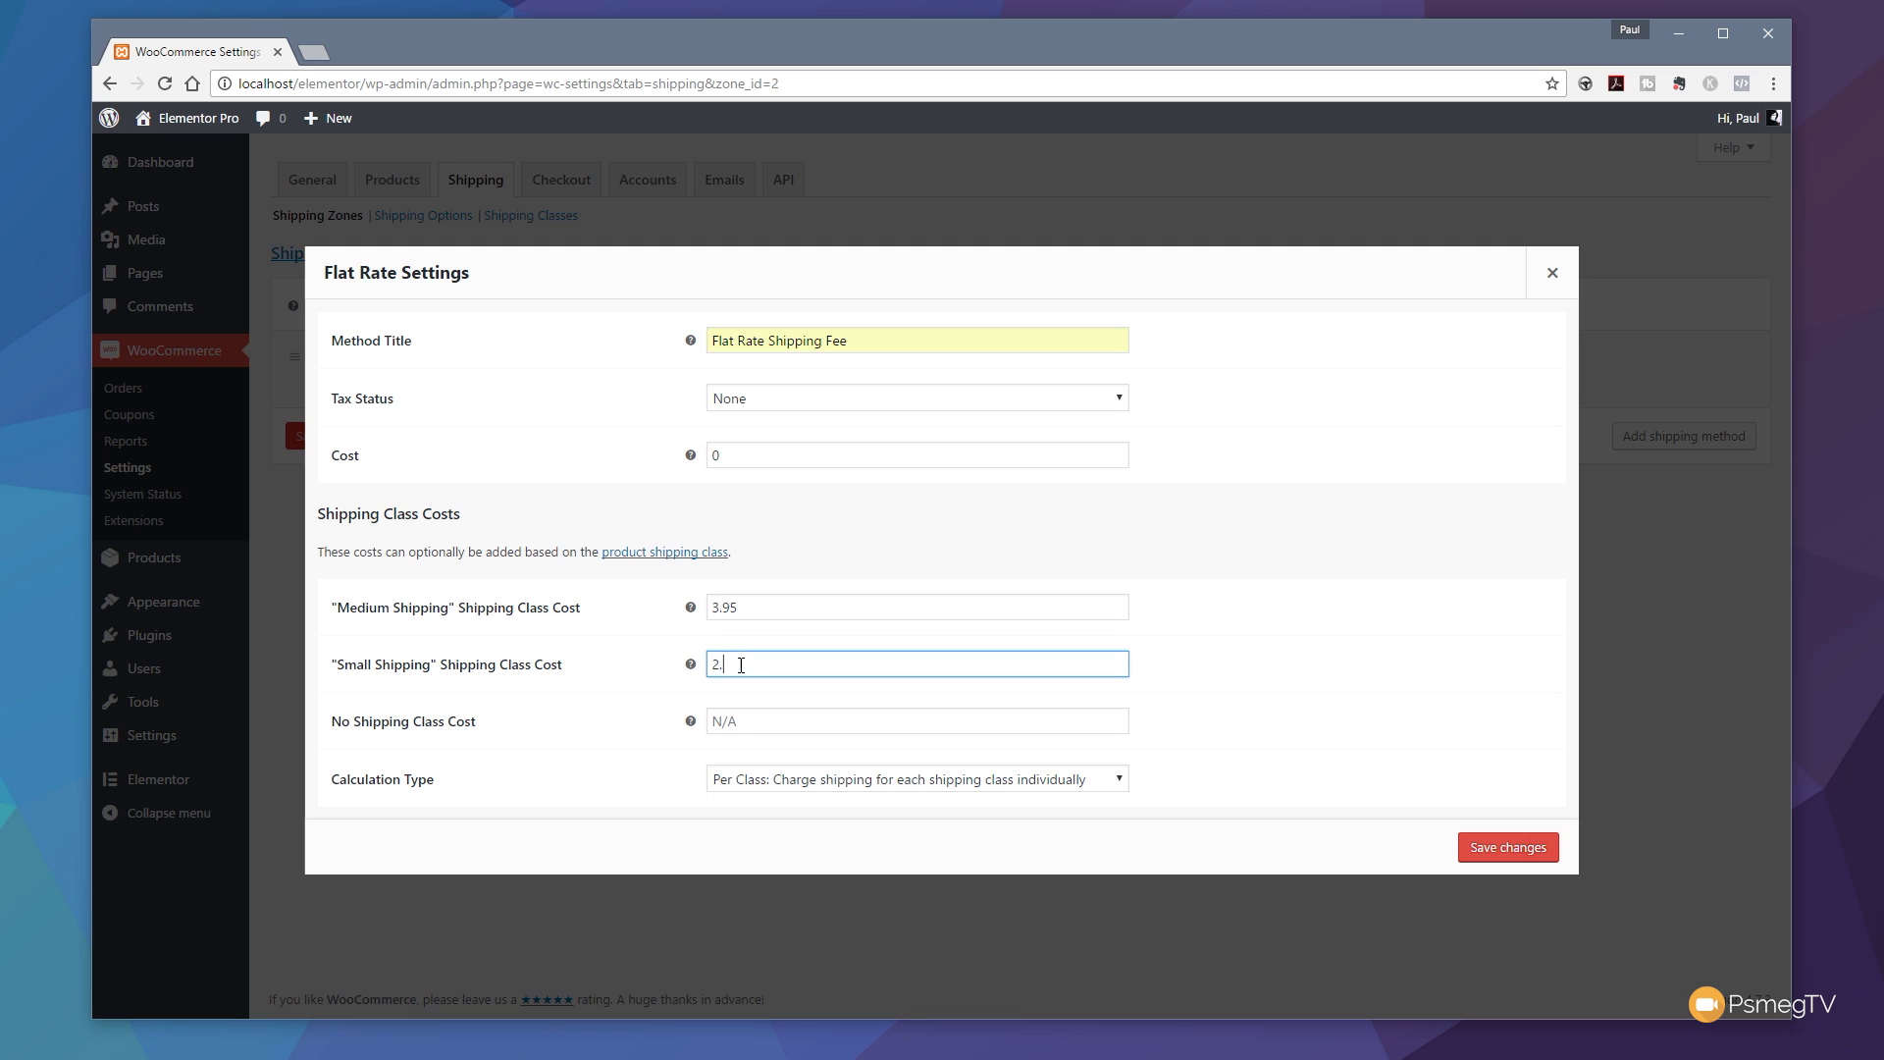
pyautogui.write('95')
pyautogui.click(730, 725)
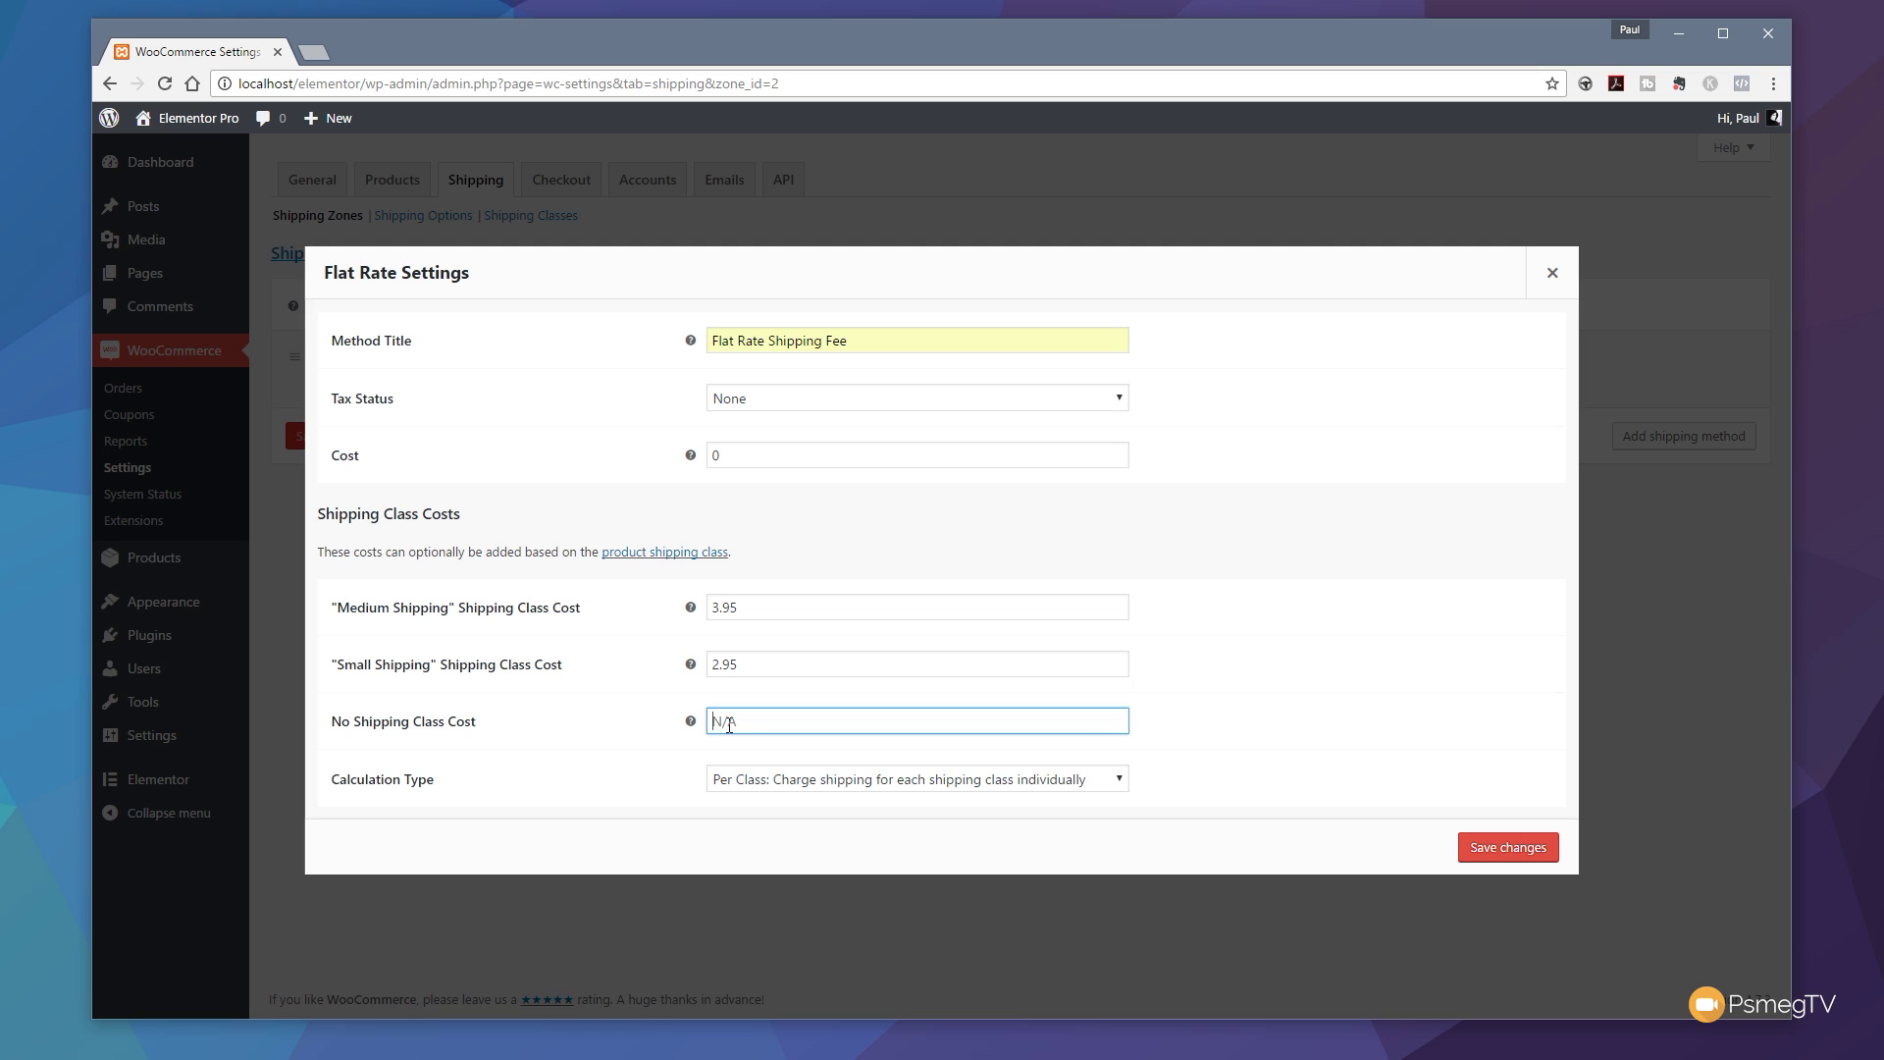
pyautogui.write('4.95')
pyautogui.click(728, 748)
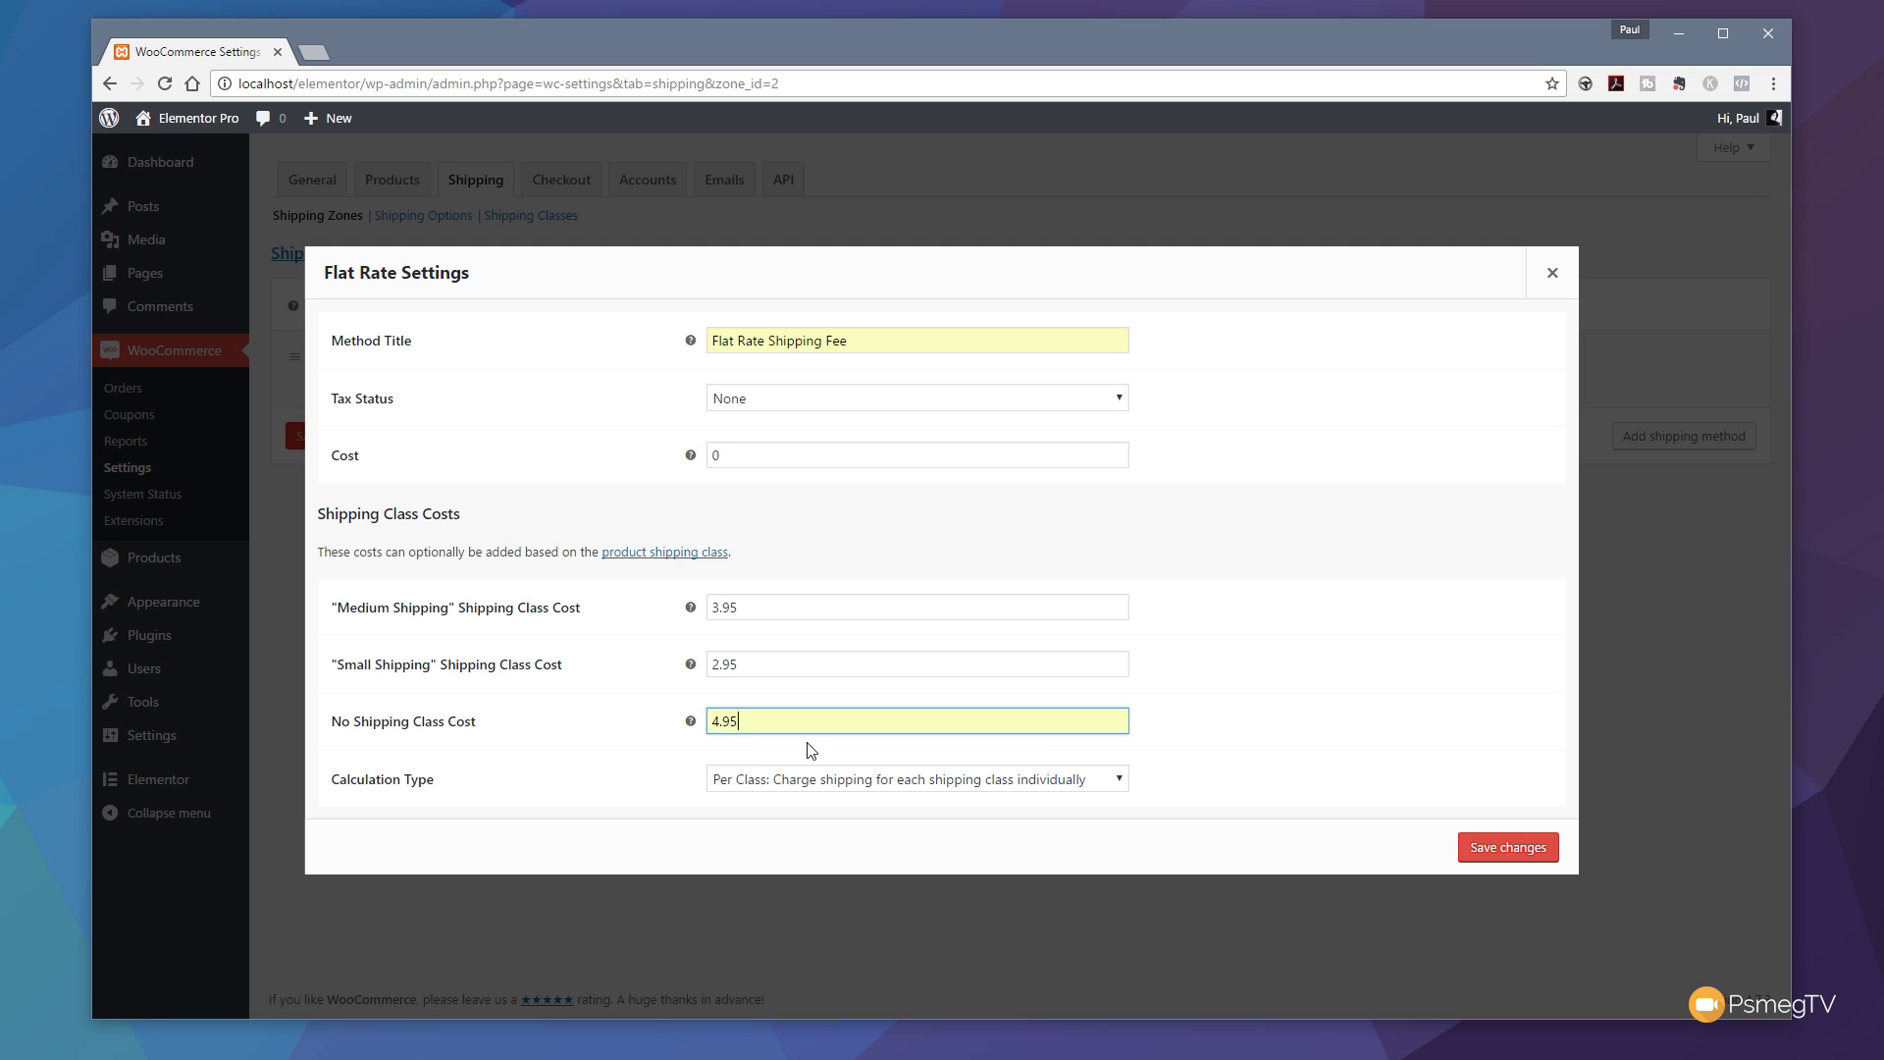
pyautogui.click(1191, 735)
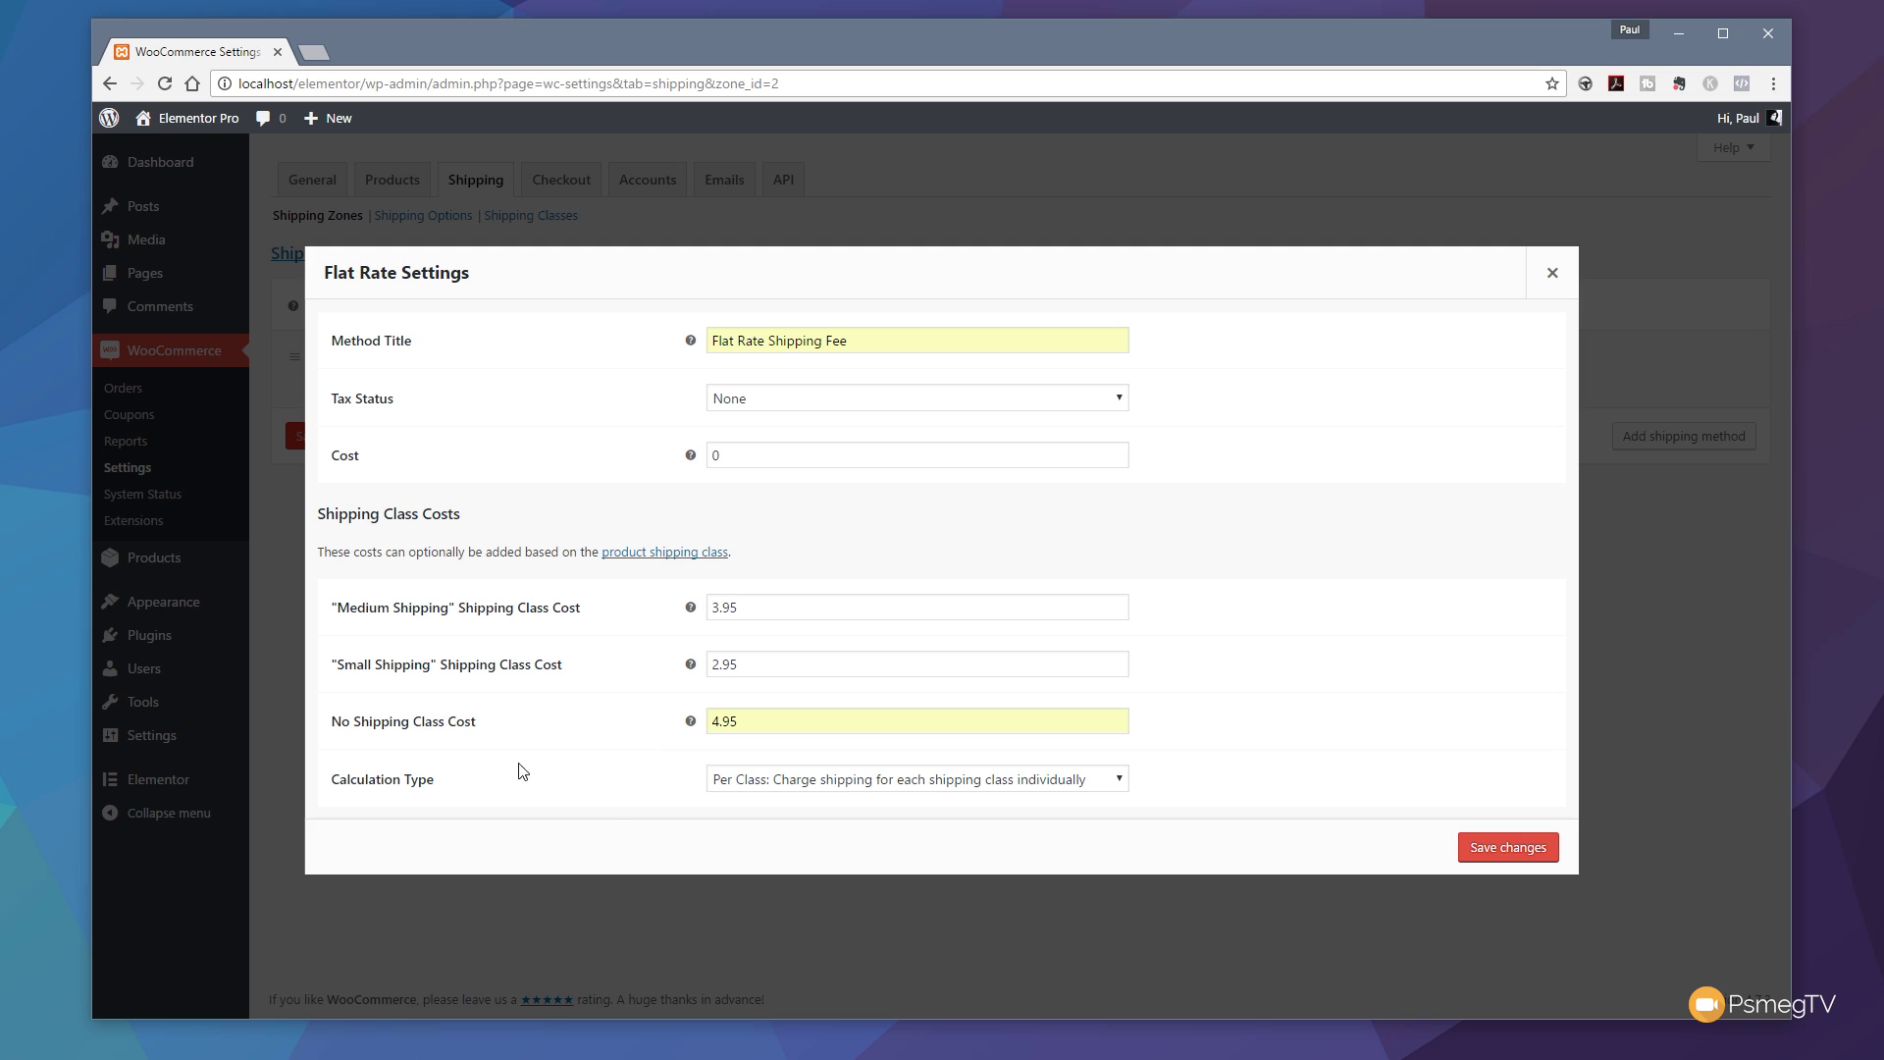
# Set Calculation Type to Per Order, charging the most expensive class, and save the method
pyautogui.click(804, 787)
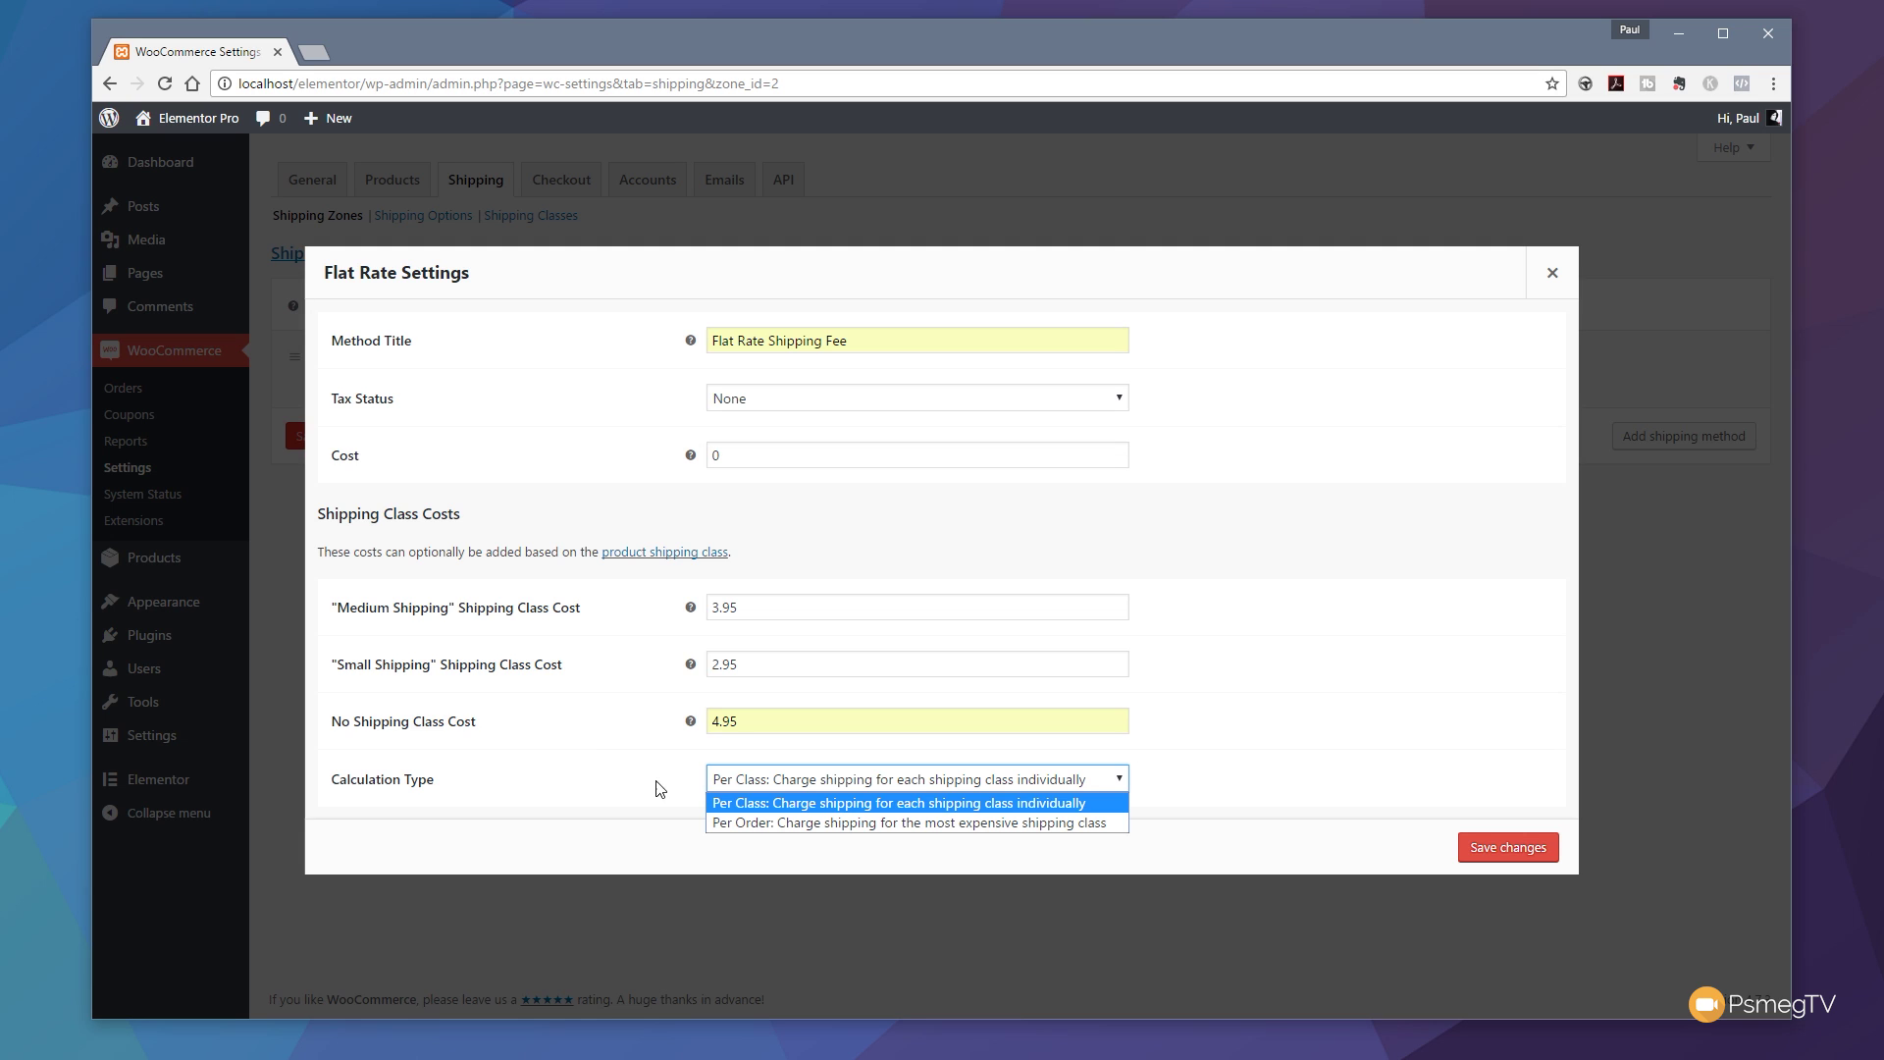
pyautogui.click(786, 824)
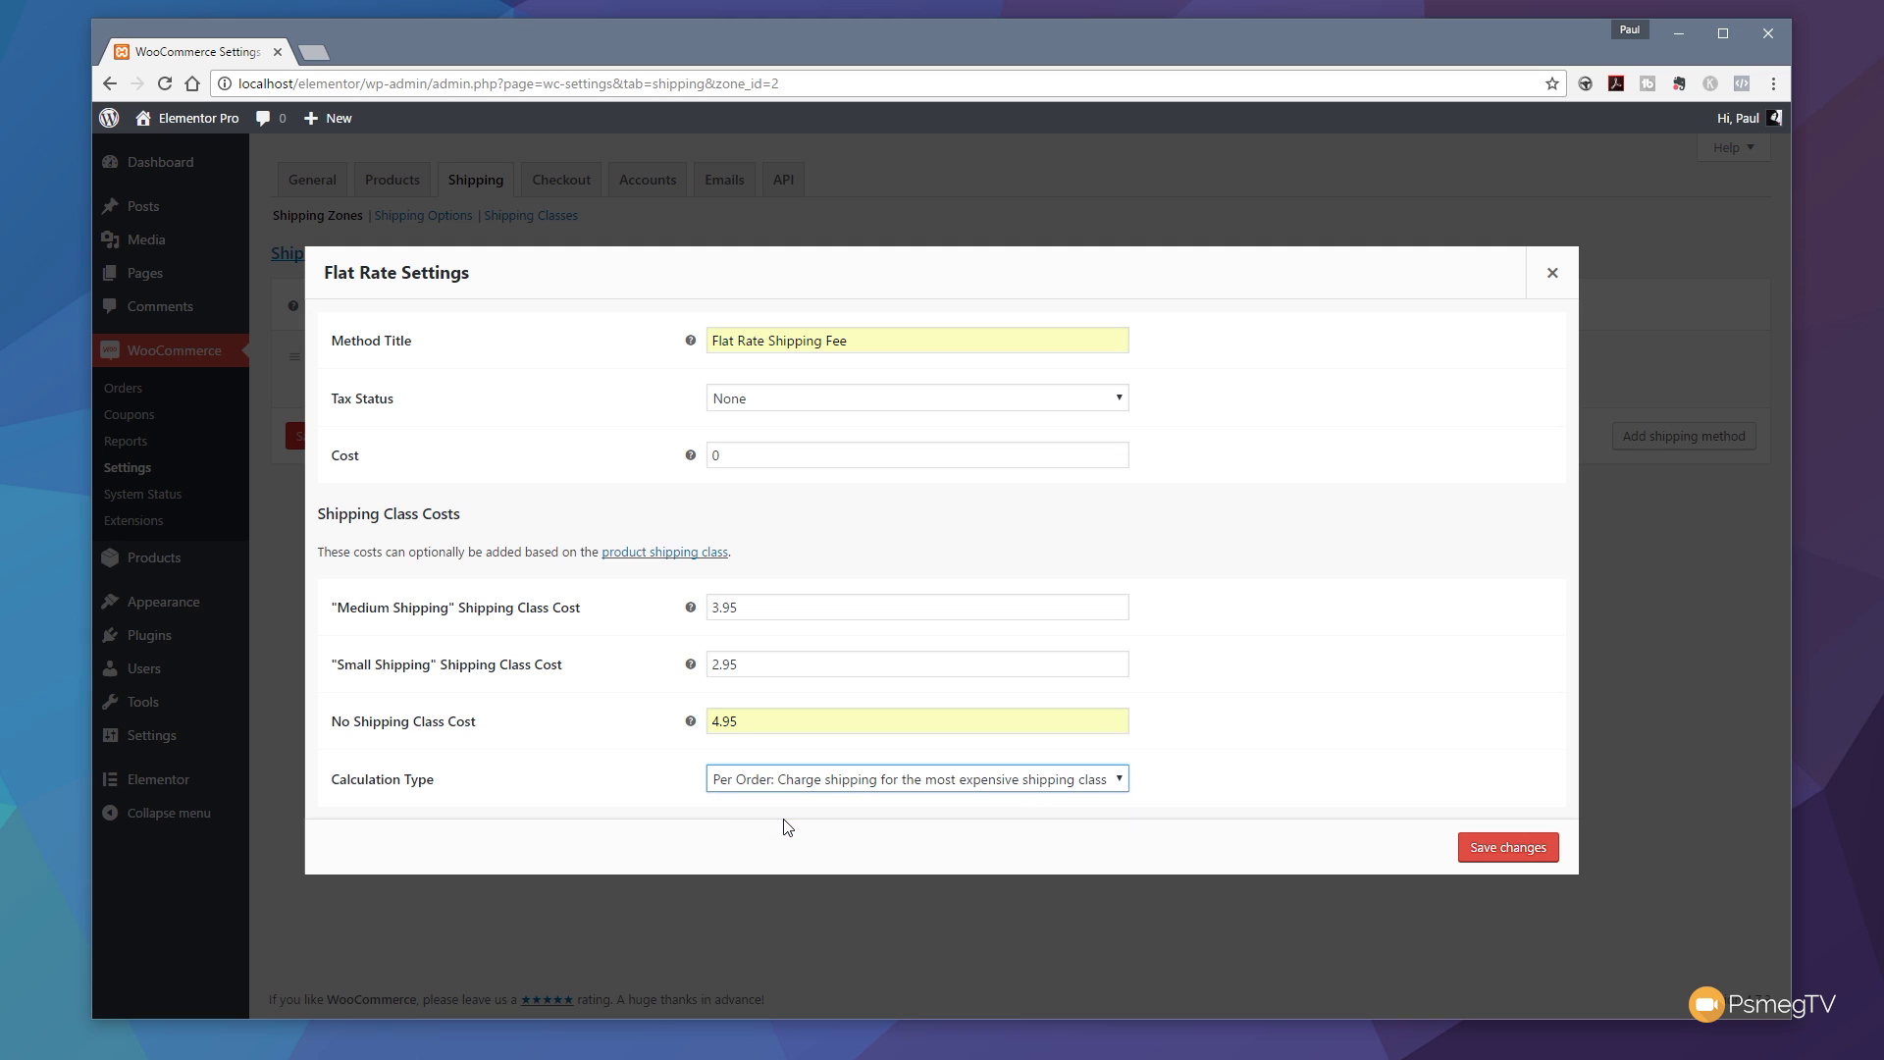
pyautogui.click(1483, 852)
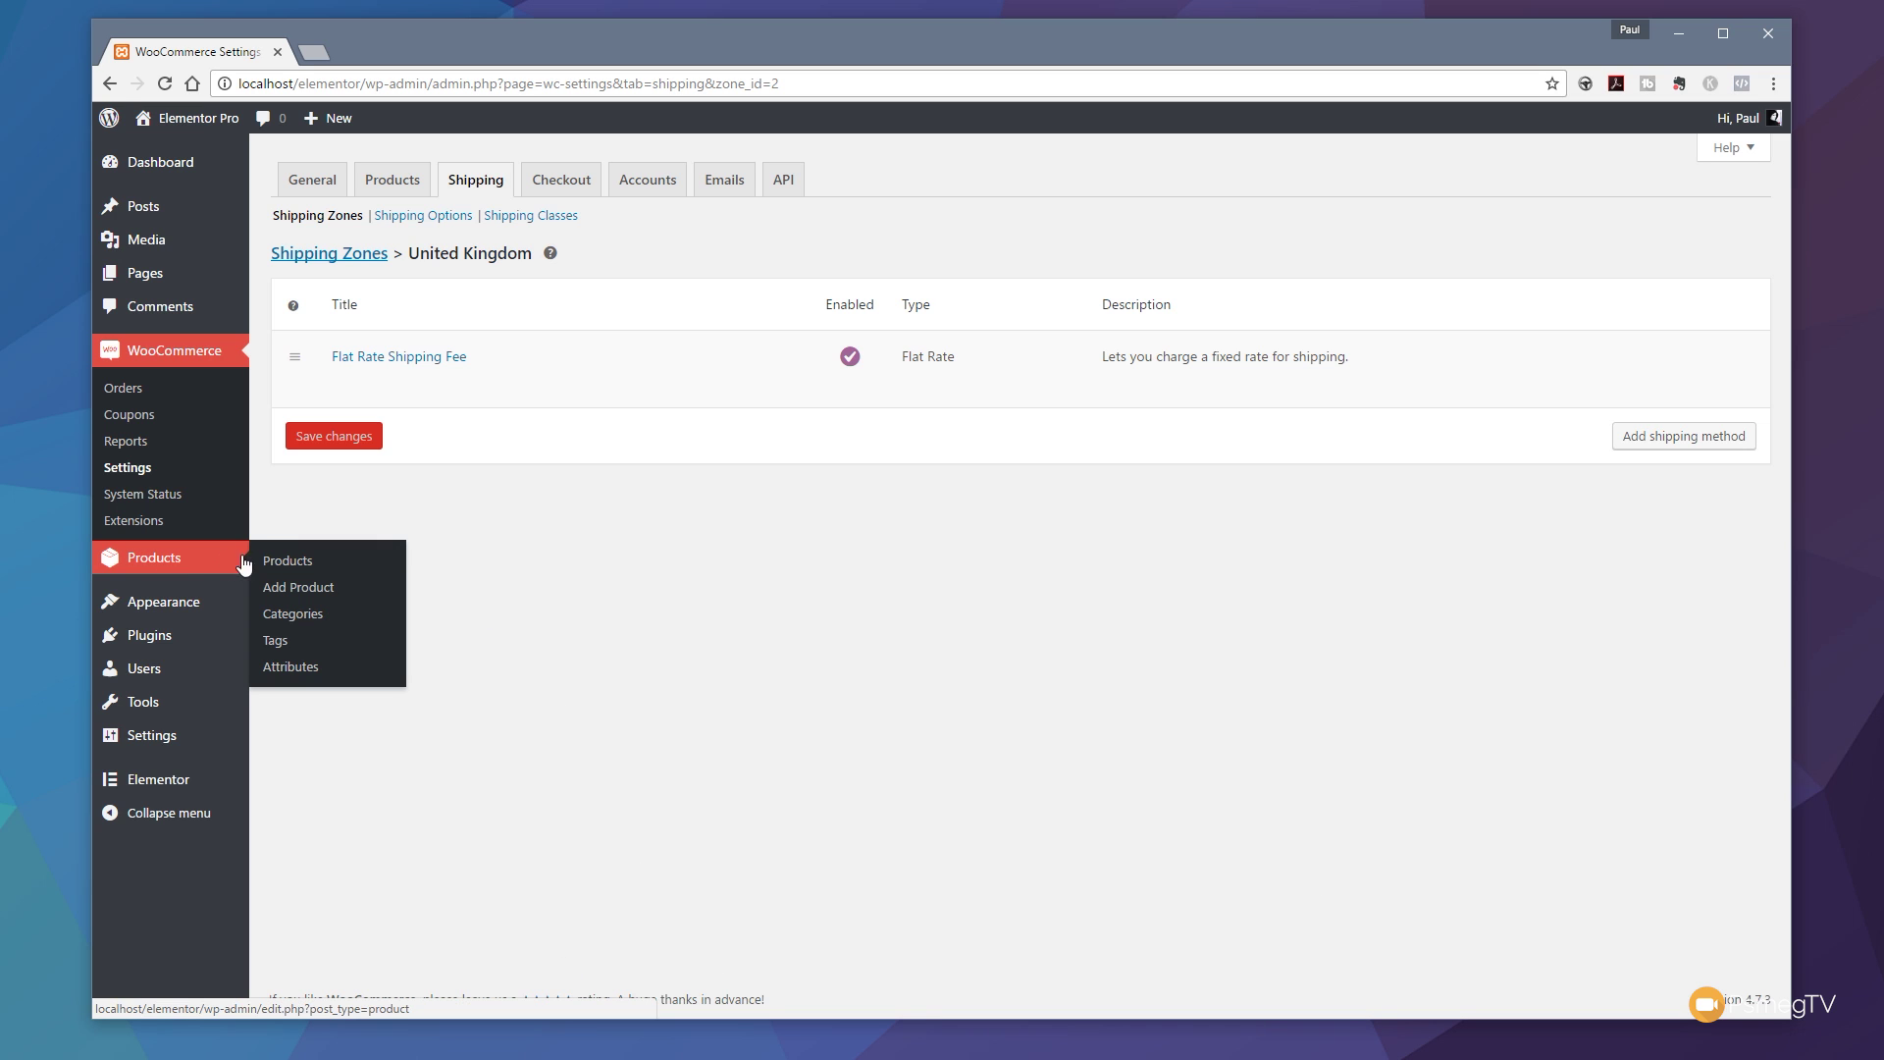
# Quick Edit the Woo Logo hoodie to use the Medium Shipping class and update it
pyautogui.click(278, 562)
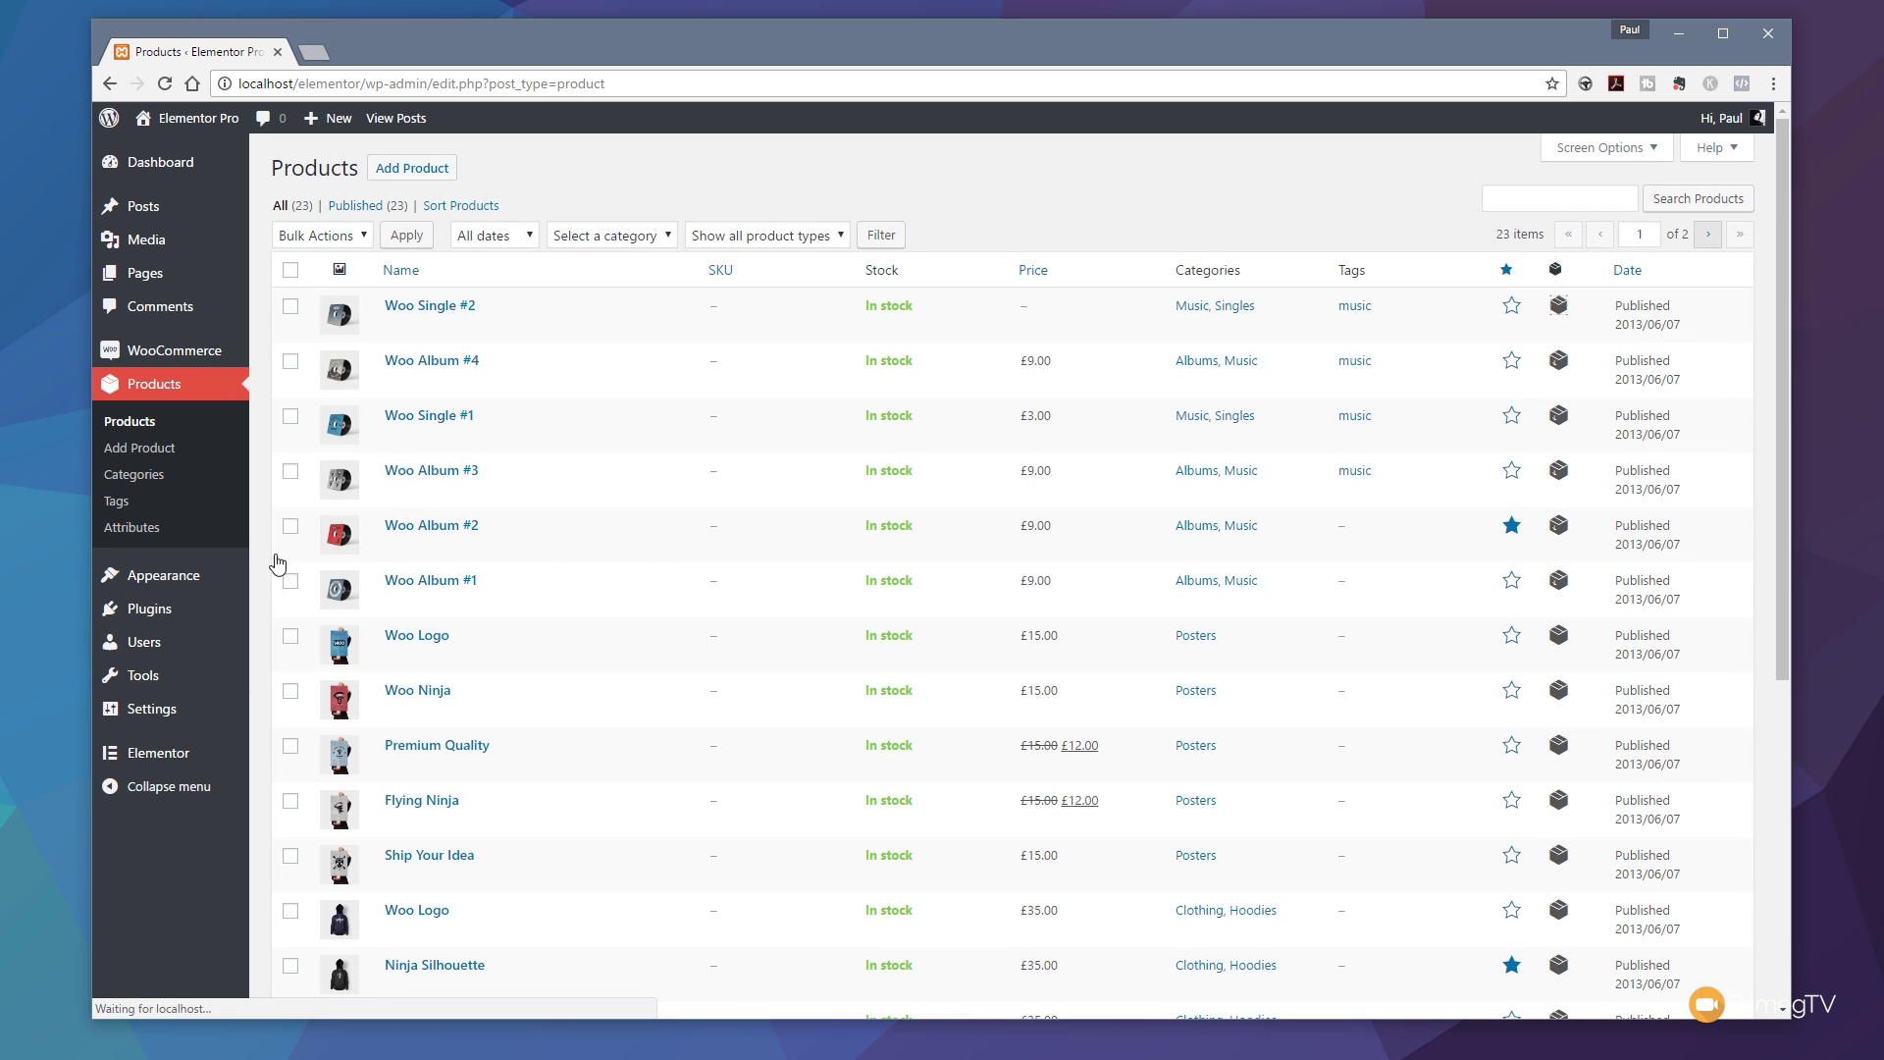
pyautogui.scroll(-3, 570, 677)
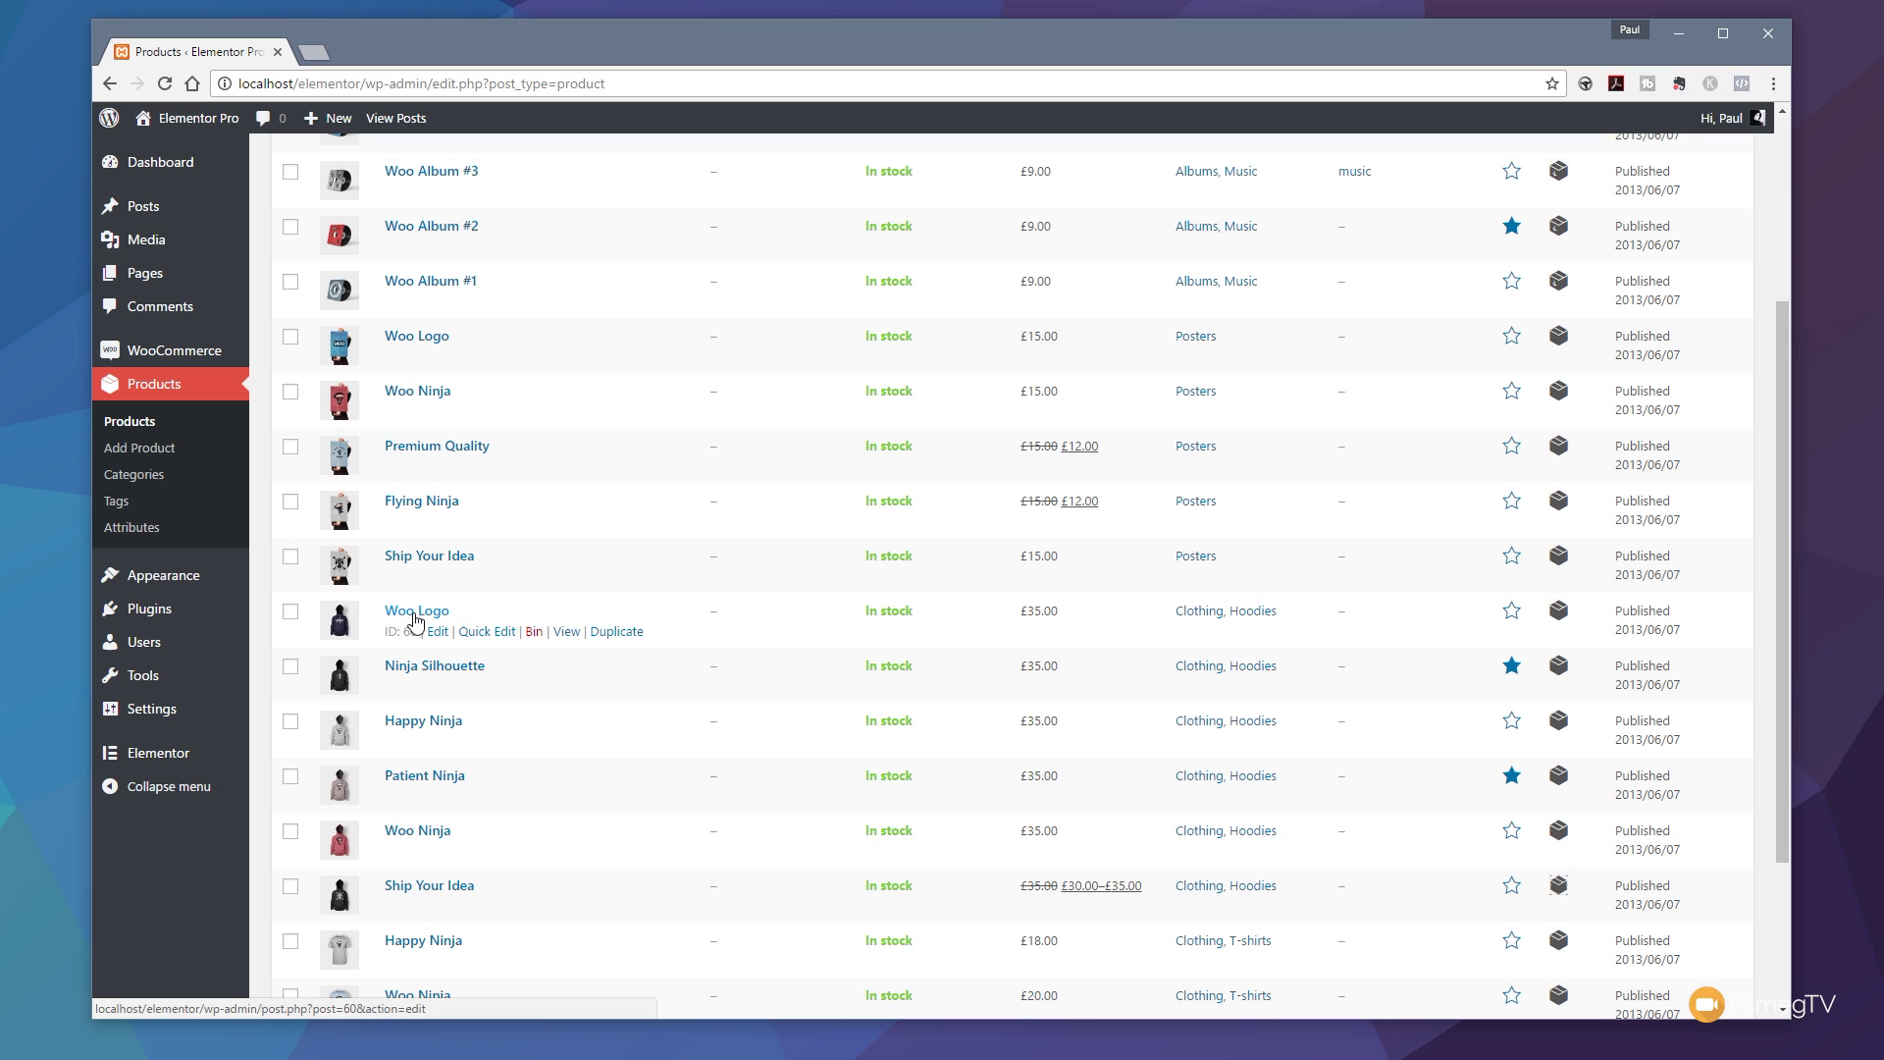
pyautogui.click(487, 632)
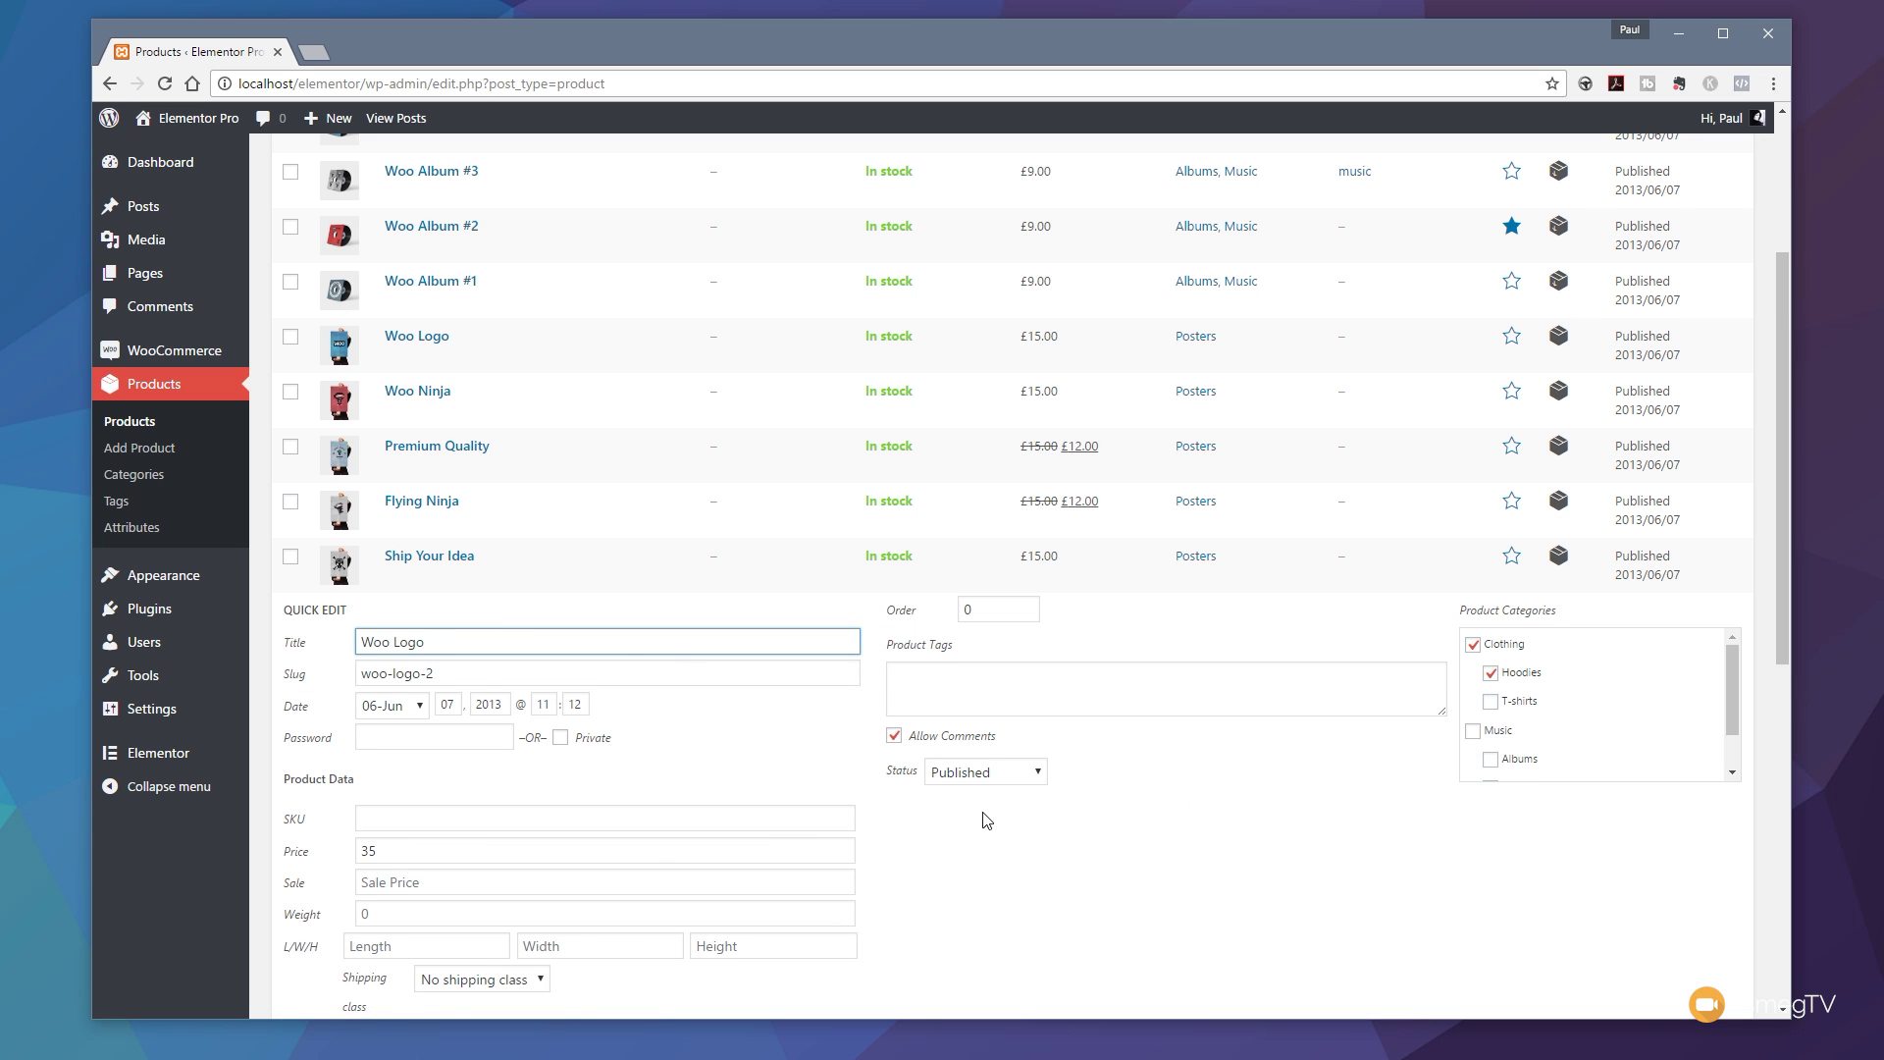
pyautogui.scroll(-3, 986, 820)
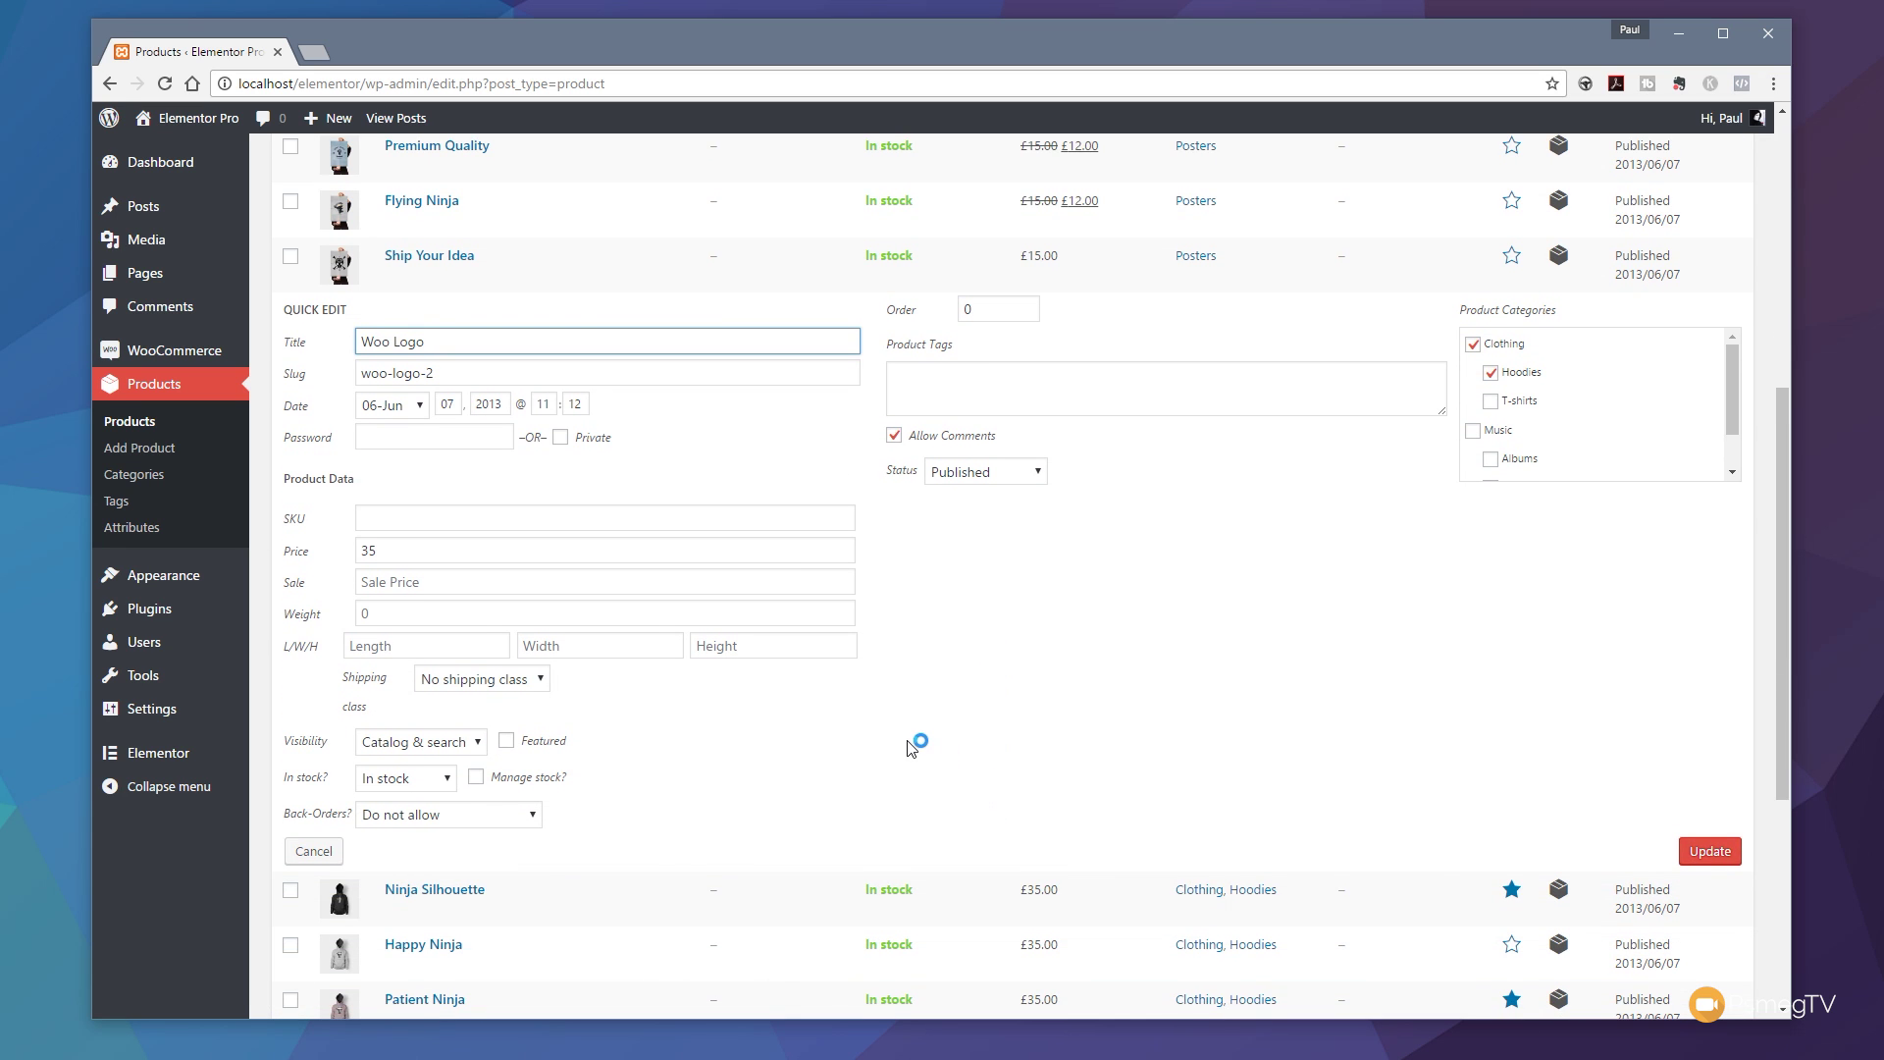
pyautogui.scroll(-2, 911, 745)
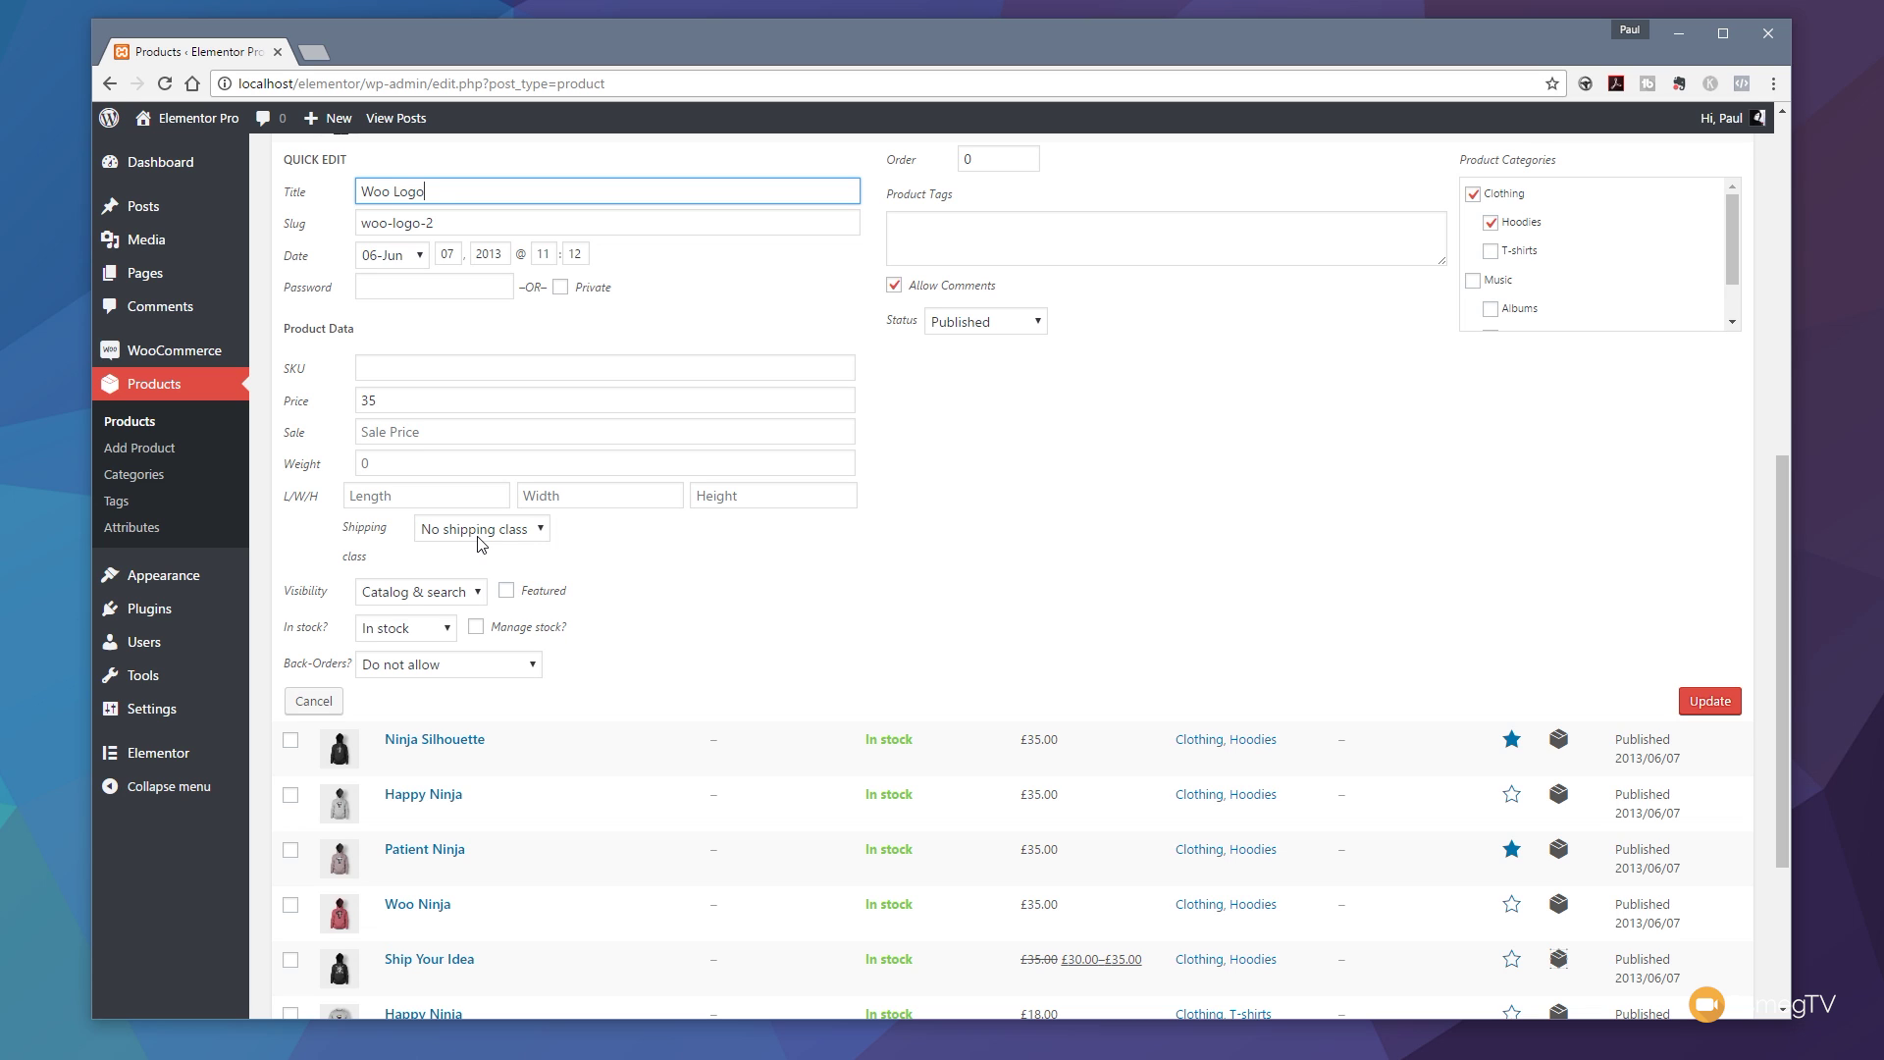
pyautogui.click(511, 535)
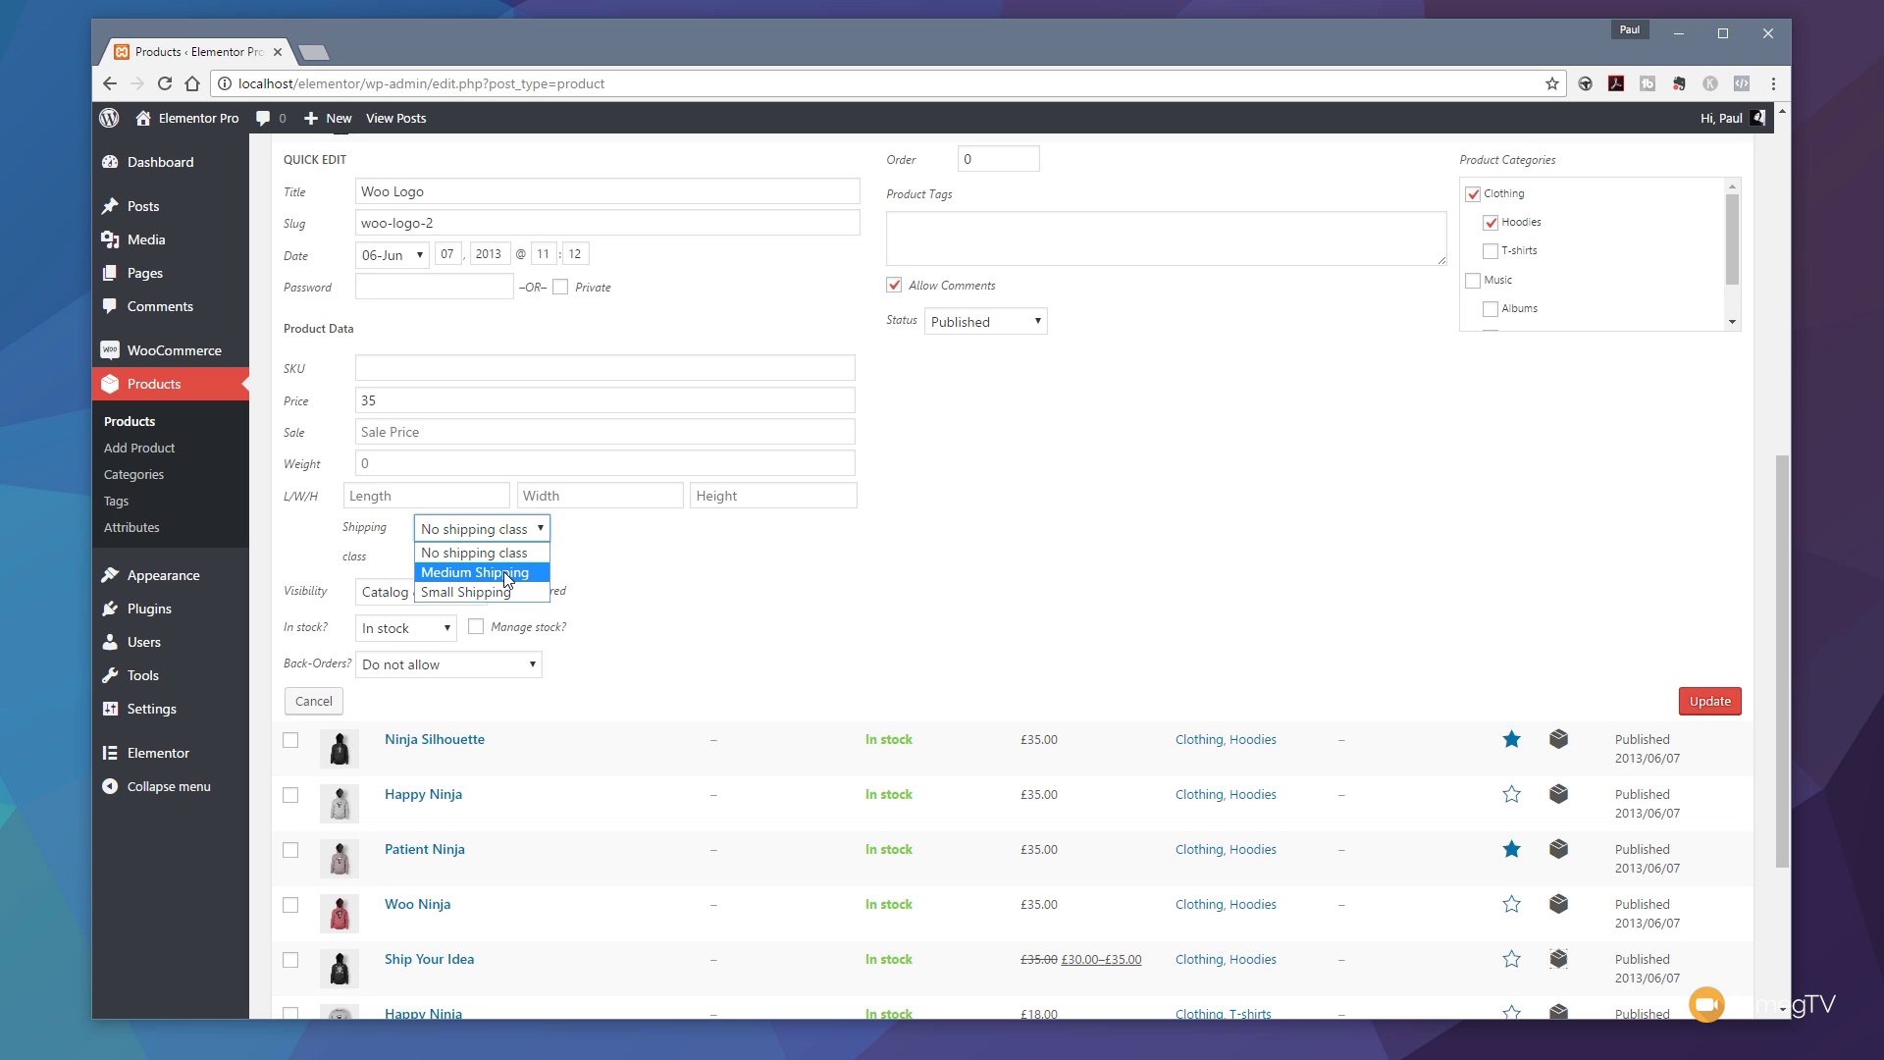
pyautogui.click(507, 574)
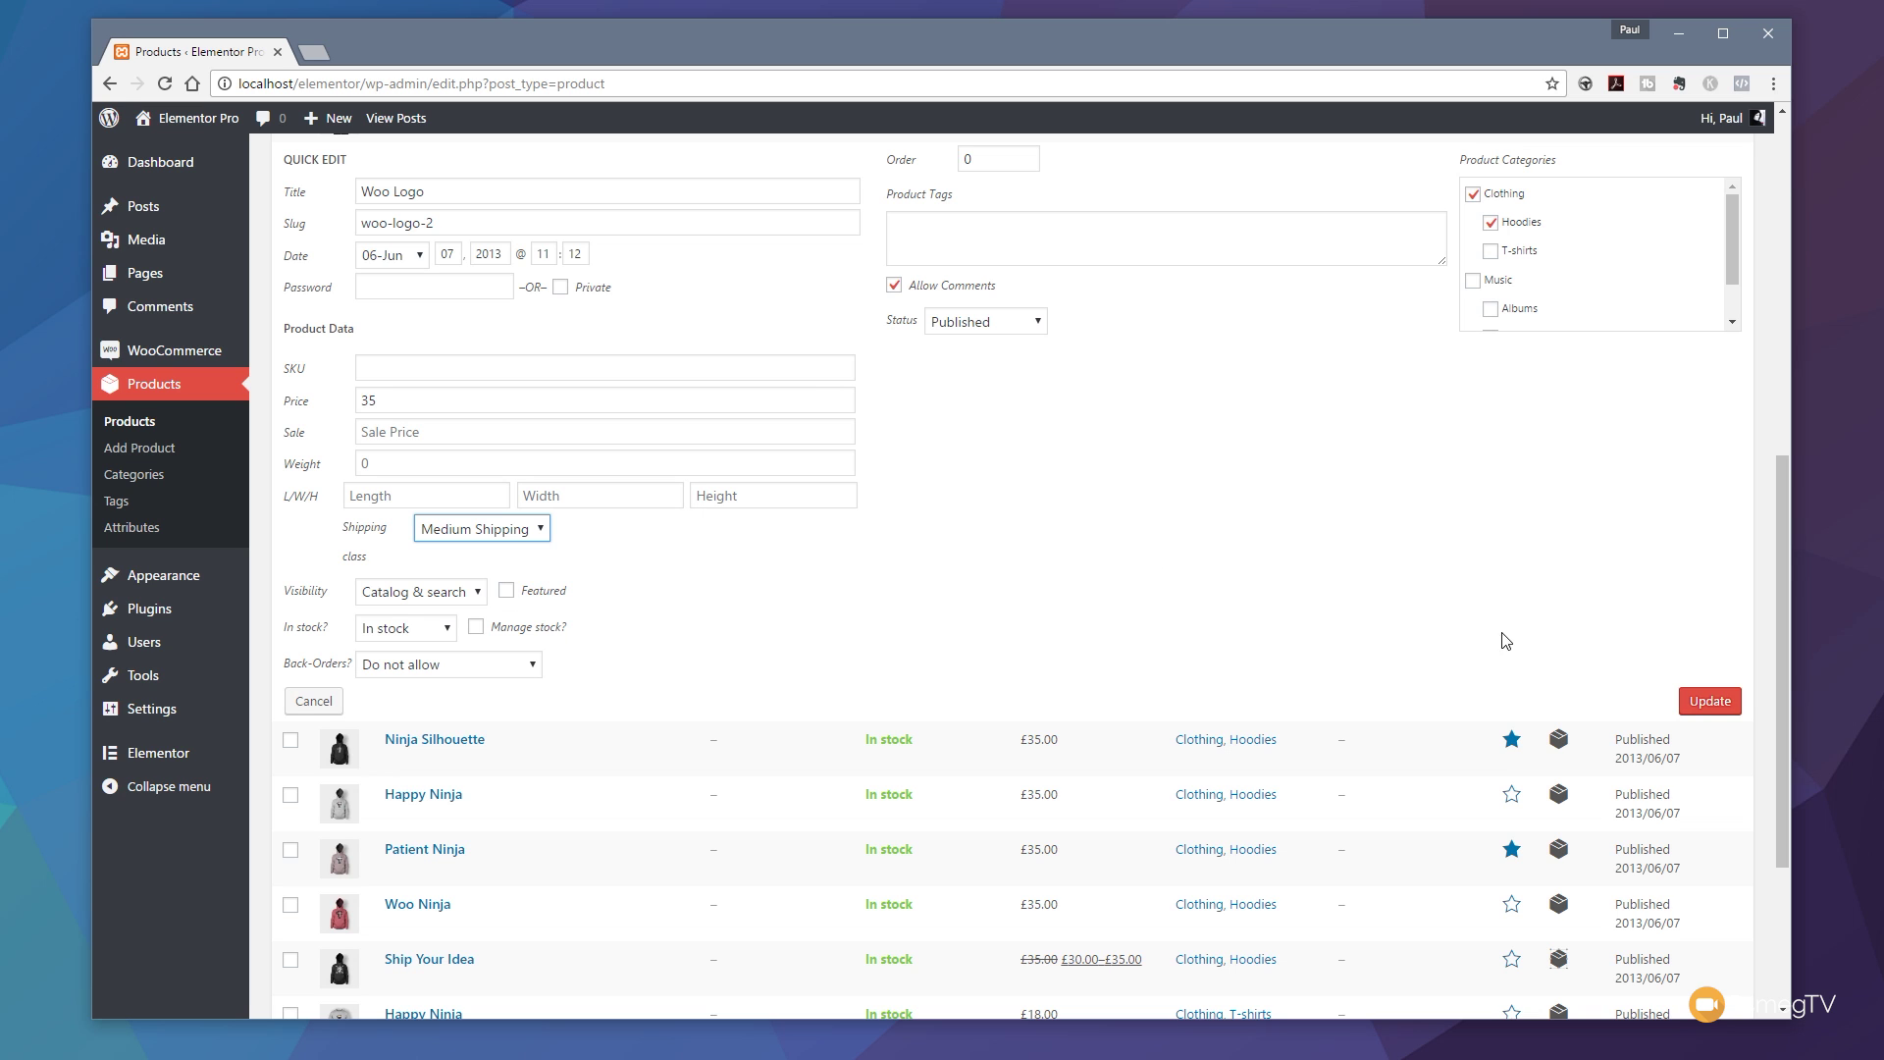
pyautogui.click(1709, 700)
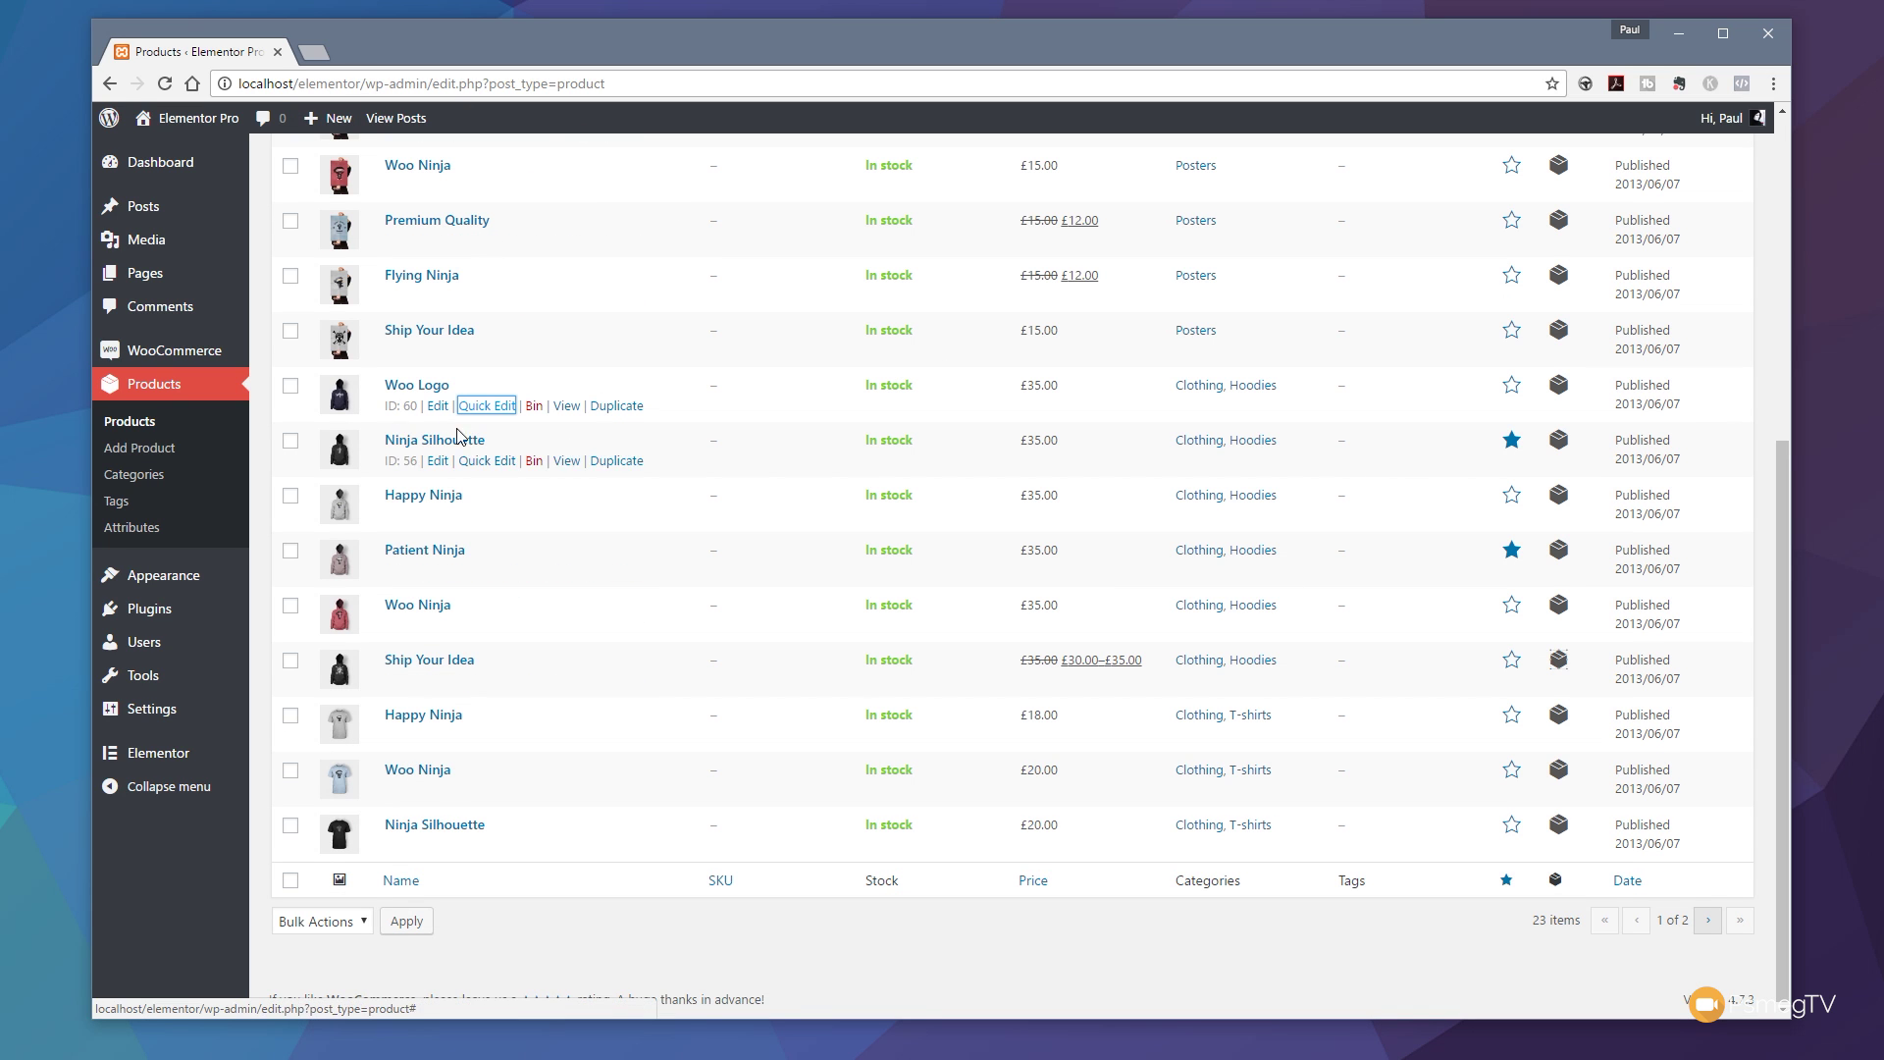
# Open the Woo Logo hoodie's editor and confirm its shipping class is Medium Shipping
pyautogui.click(439, 393)
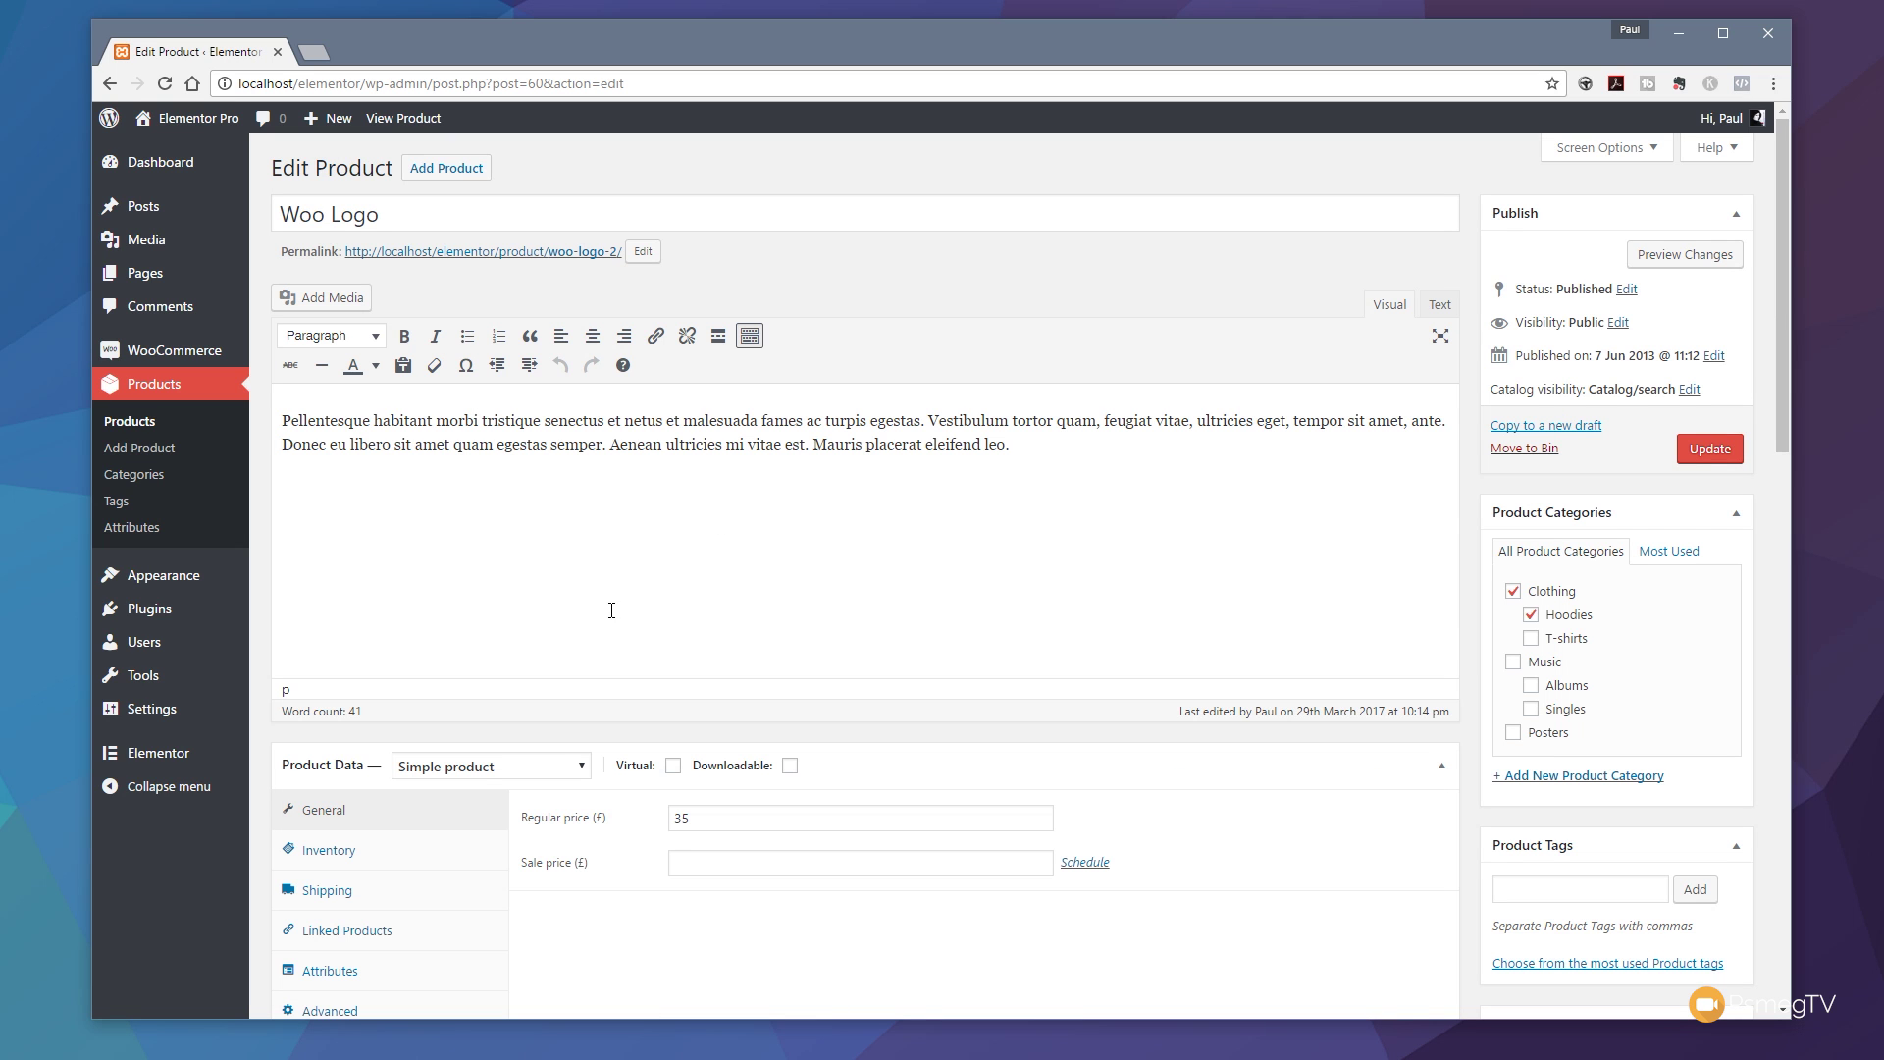
pyautogui.scroll(-1, 606, 639)
pyautogui.click(369, 789)
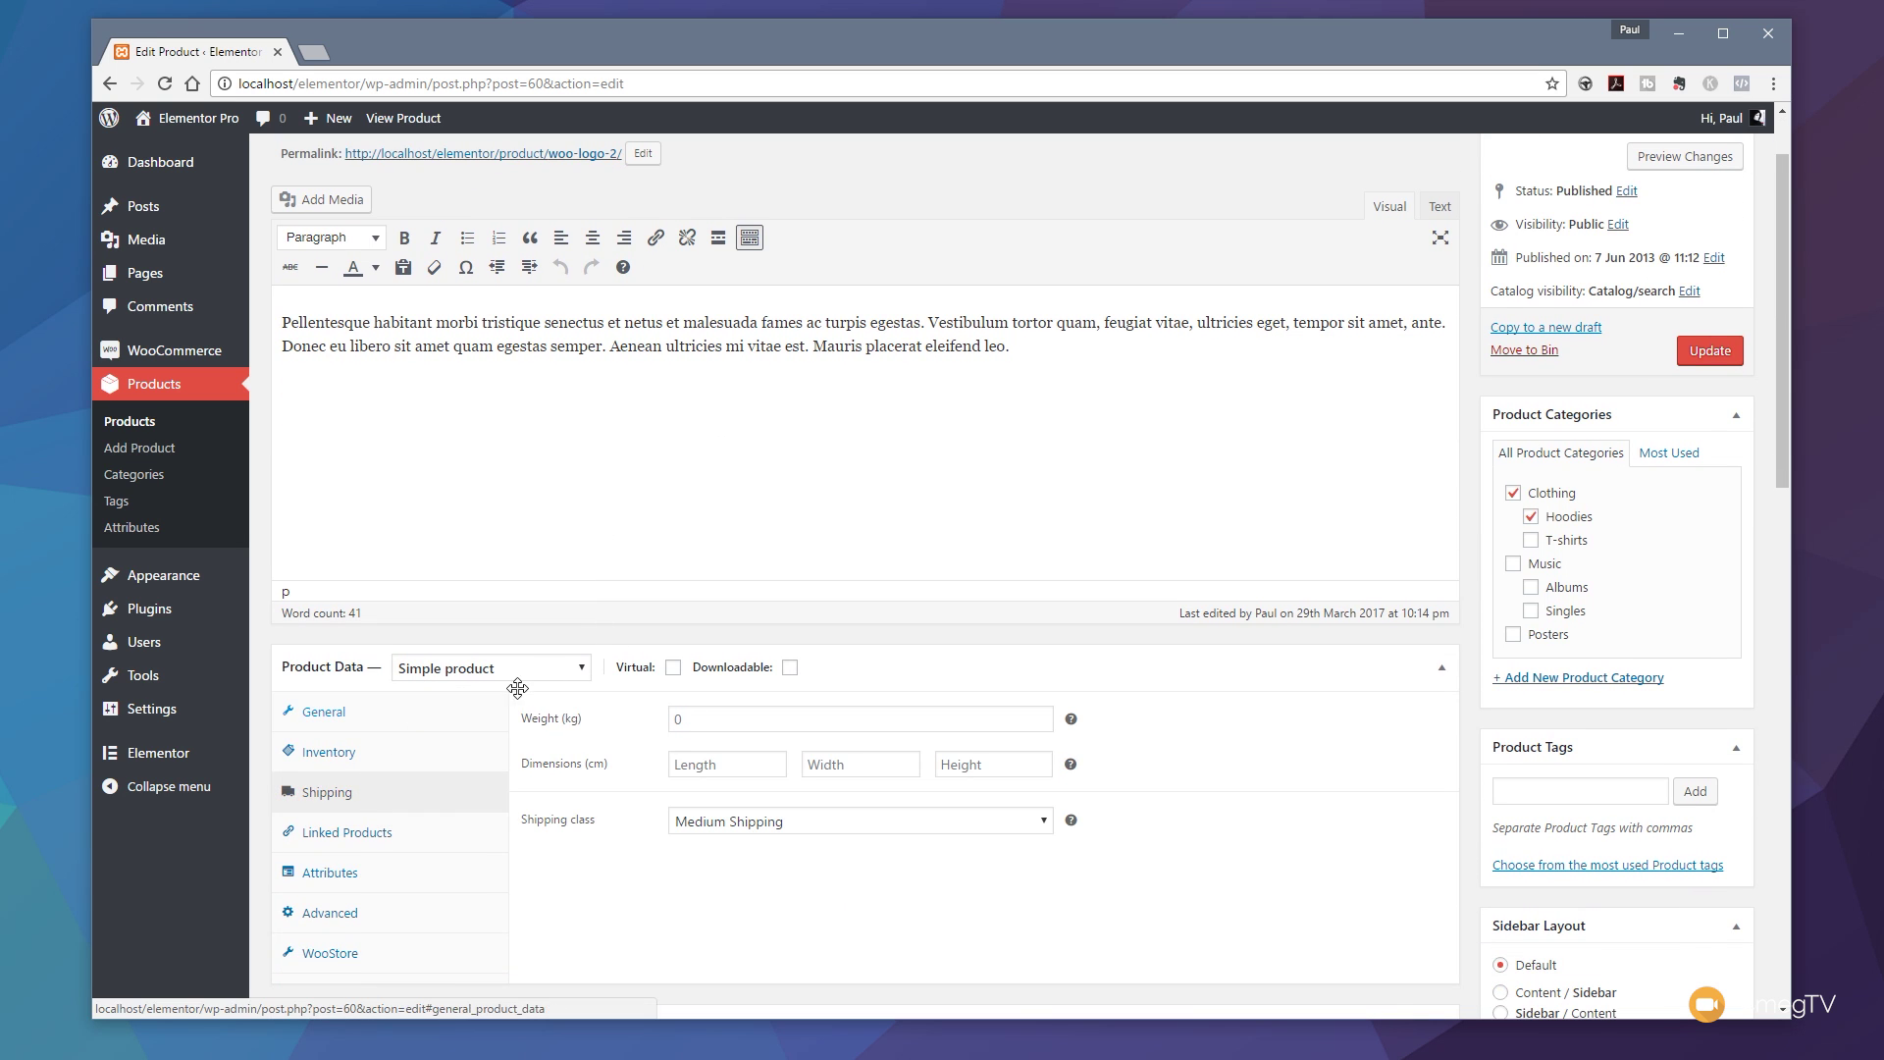
pyautogui.hotkey('ctrl', '+')
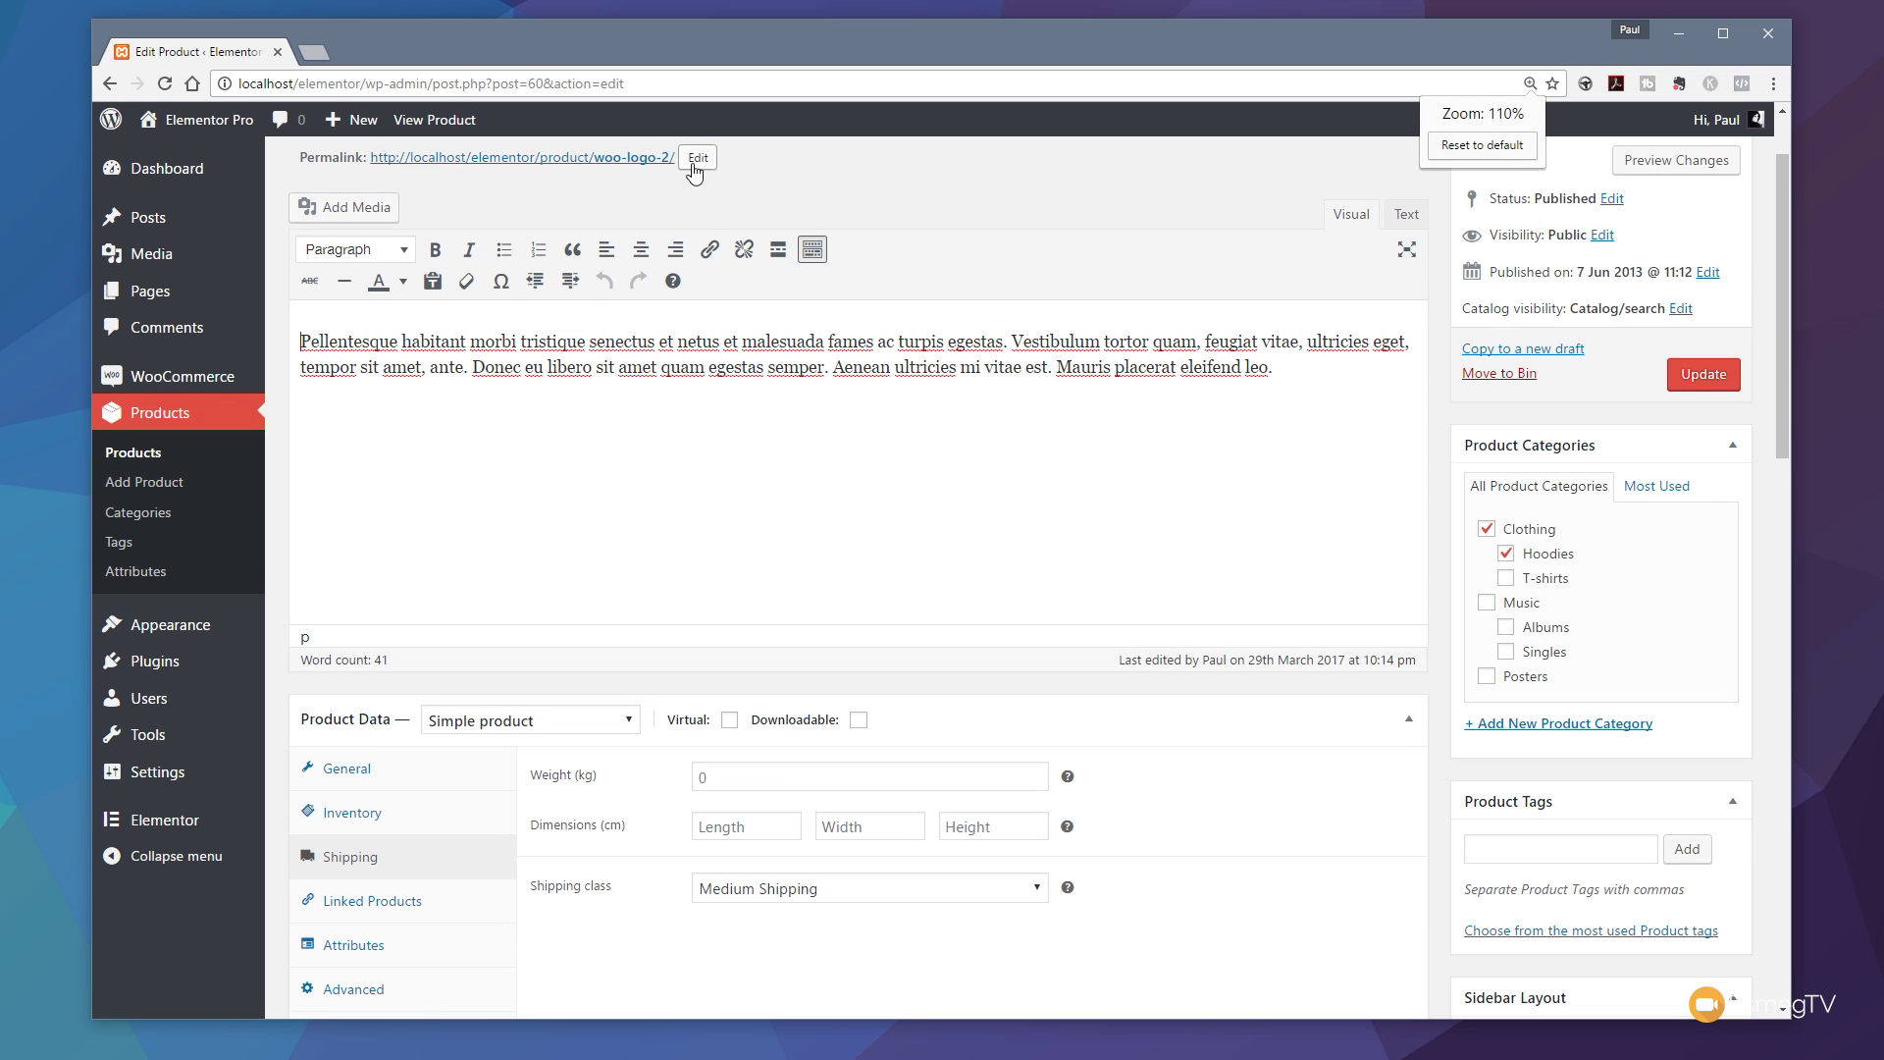
# Open the hoodie's storefront product page in a new tab and switch to it
pyautogui.middleClick(636, 160)
pyautogui.hotkey('ctrl', '-')
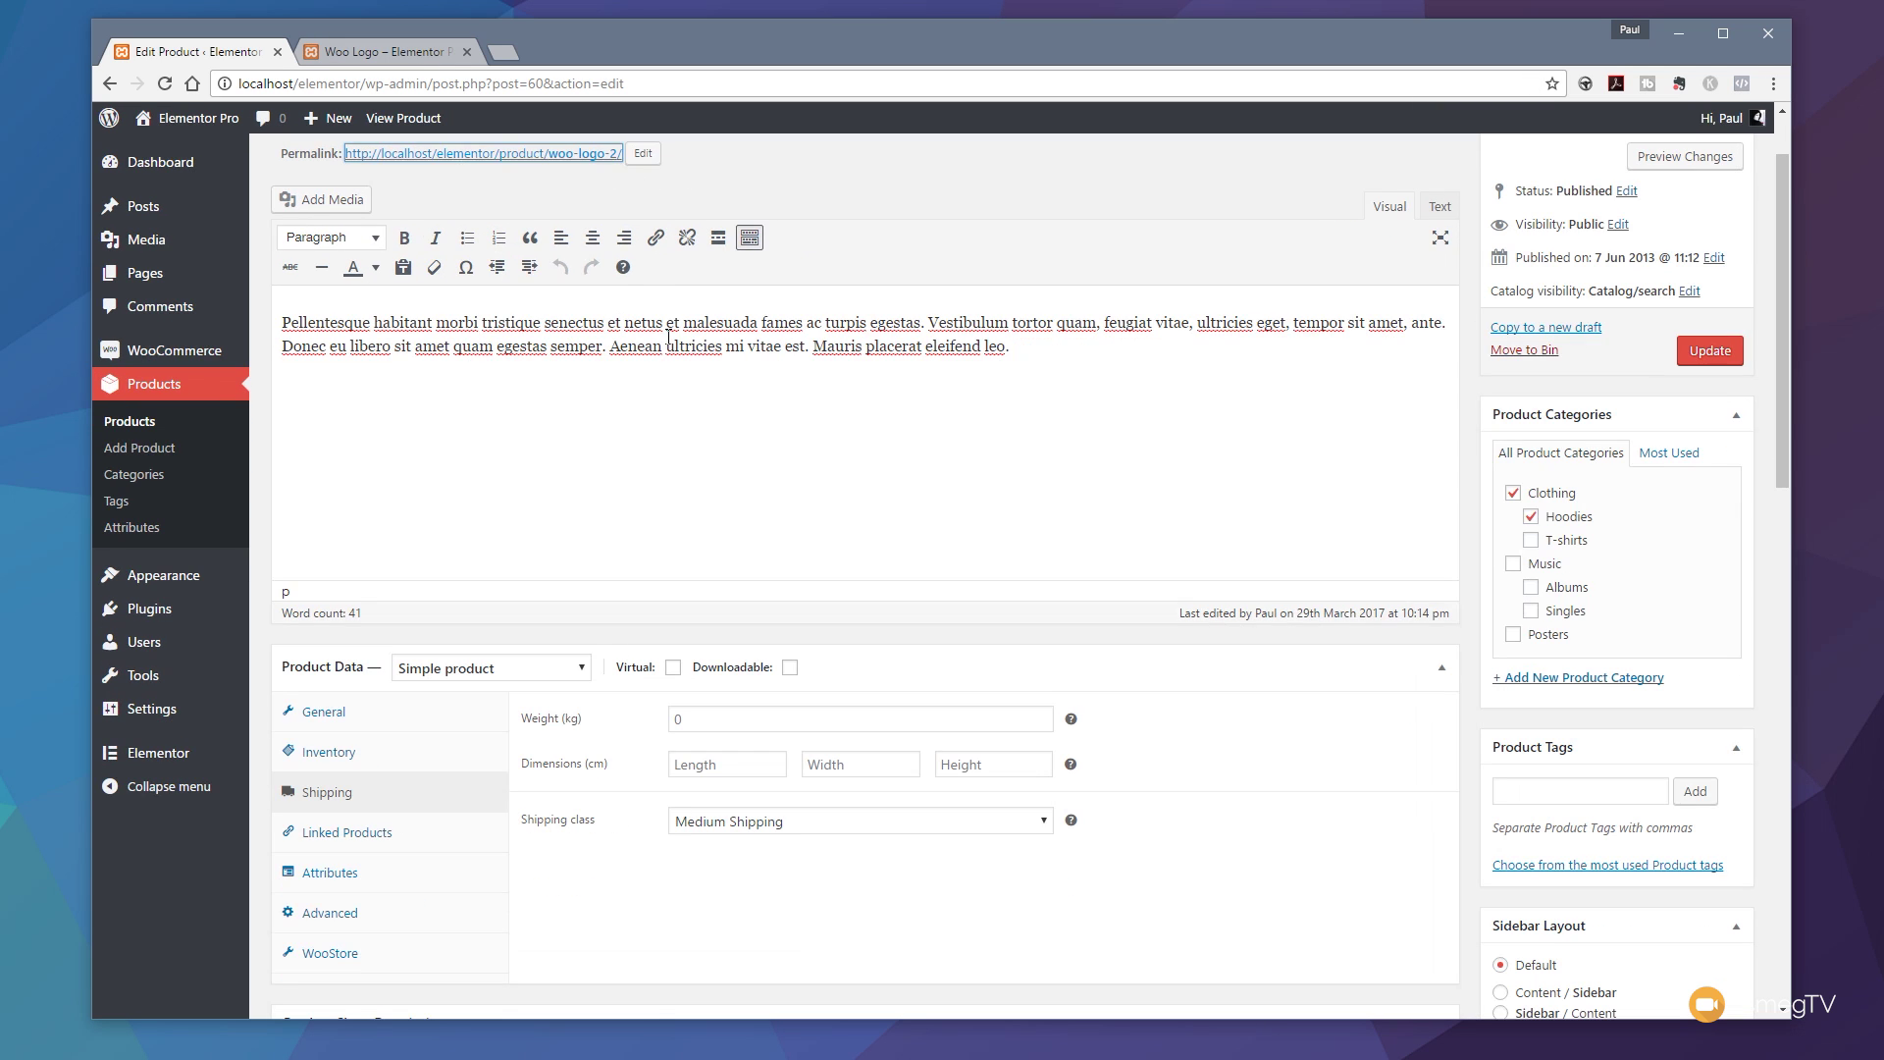
pyautogui.click(438, 55)
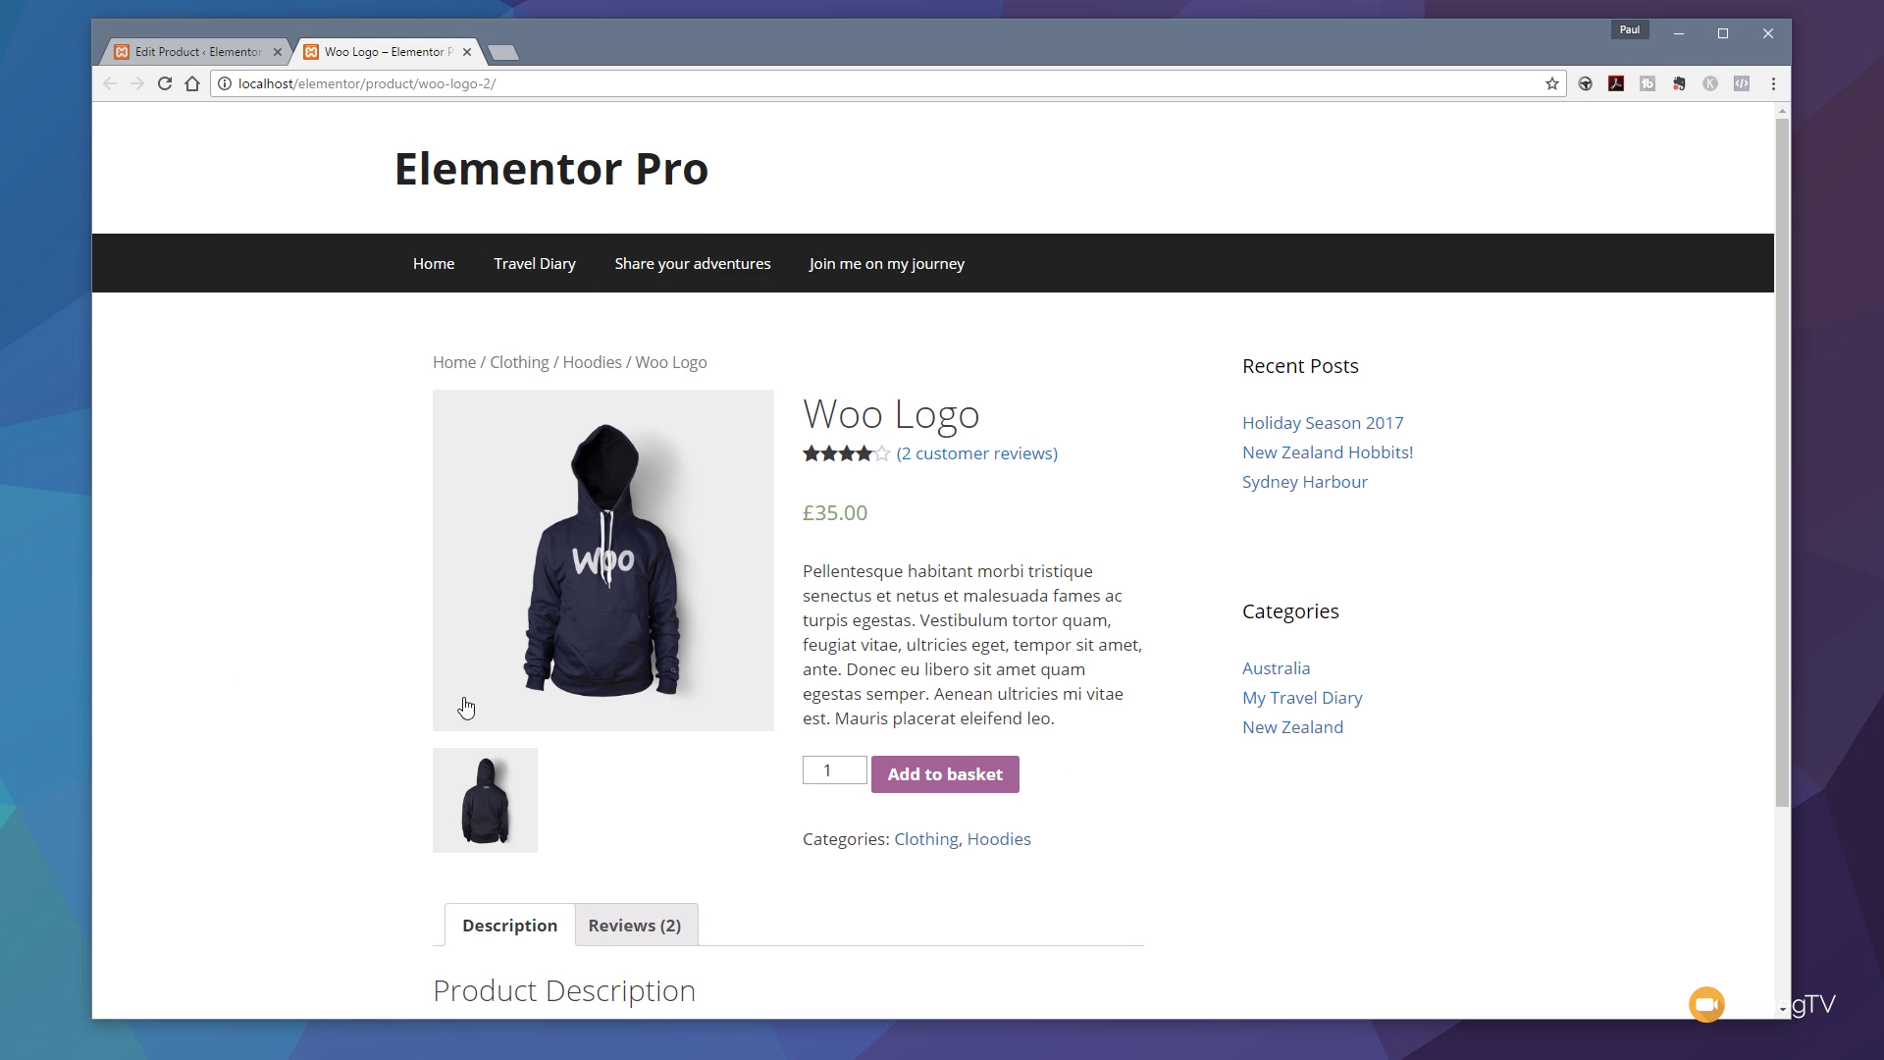
# Add the Woo Logo hoodie to the basket, remove Patient Ninja, and verify the £3.95 flat-rate fee
pyautogui.click(935, 792)
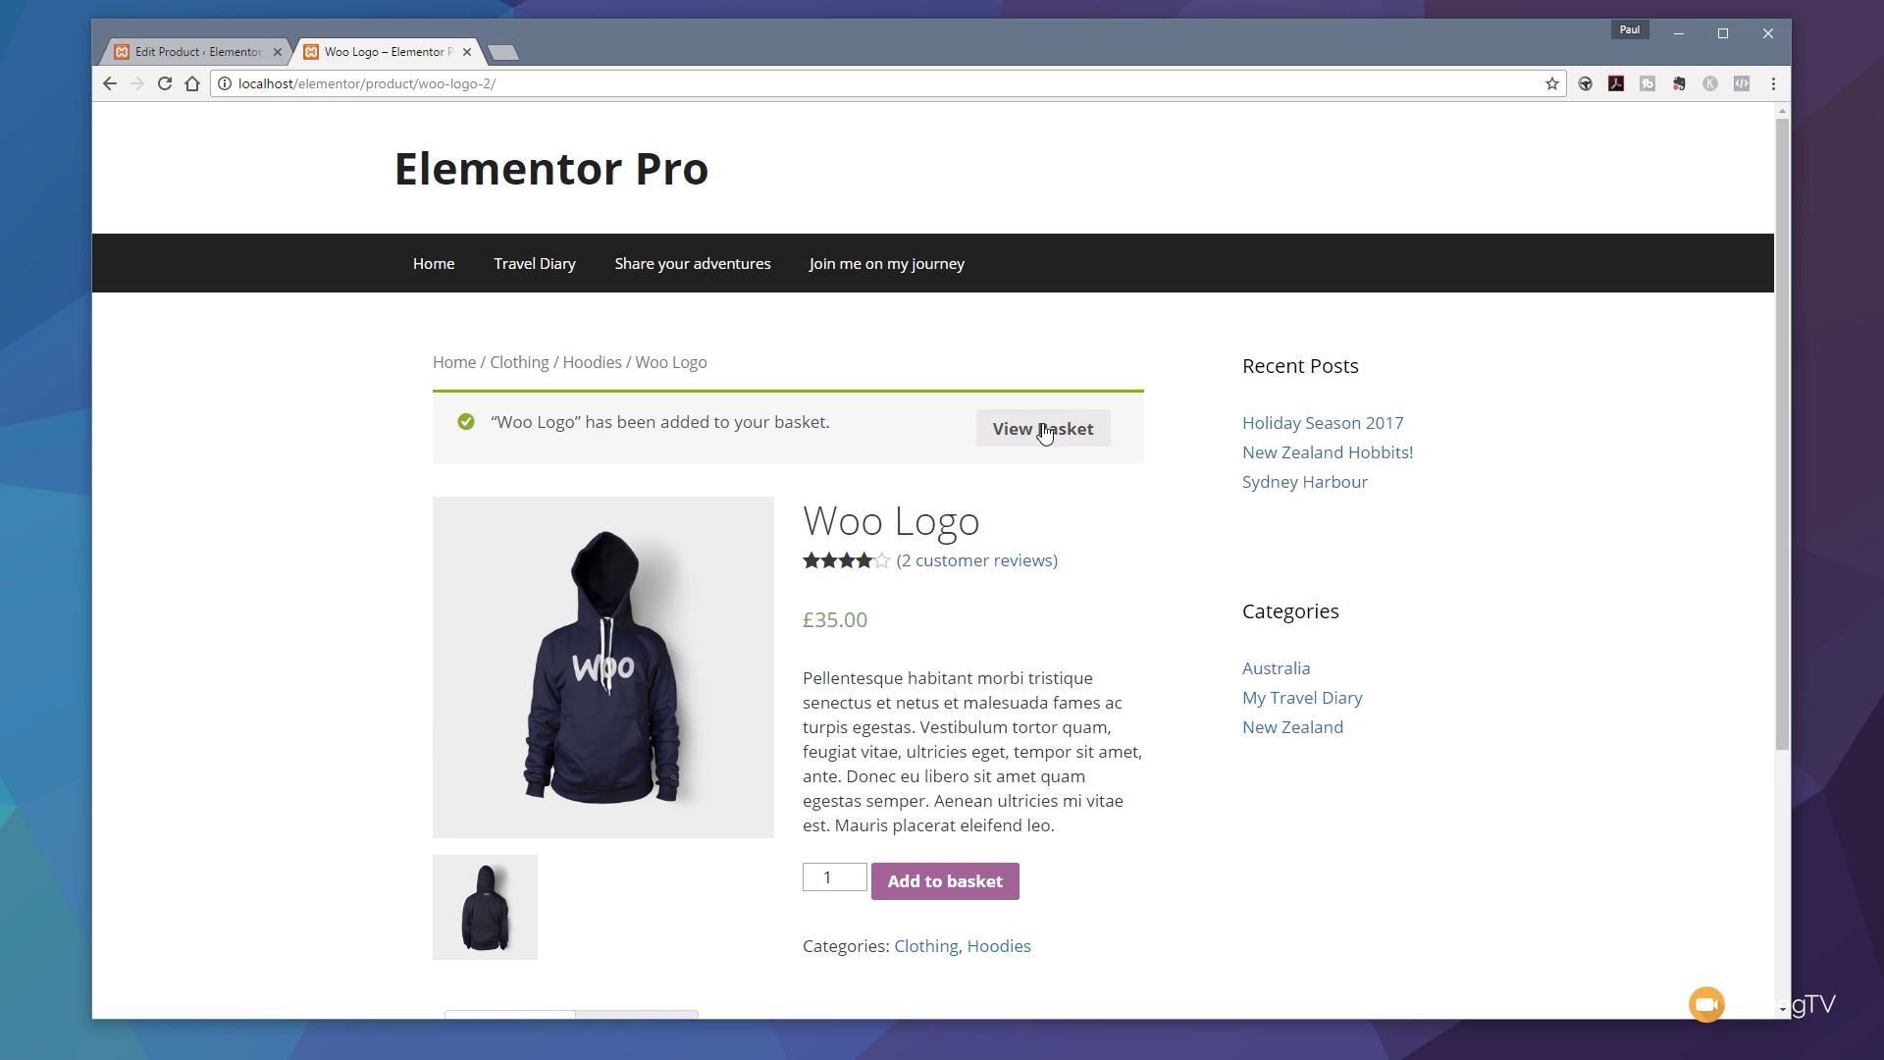
pyautogui.click(1043, 432)
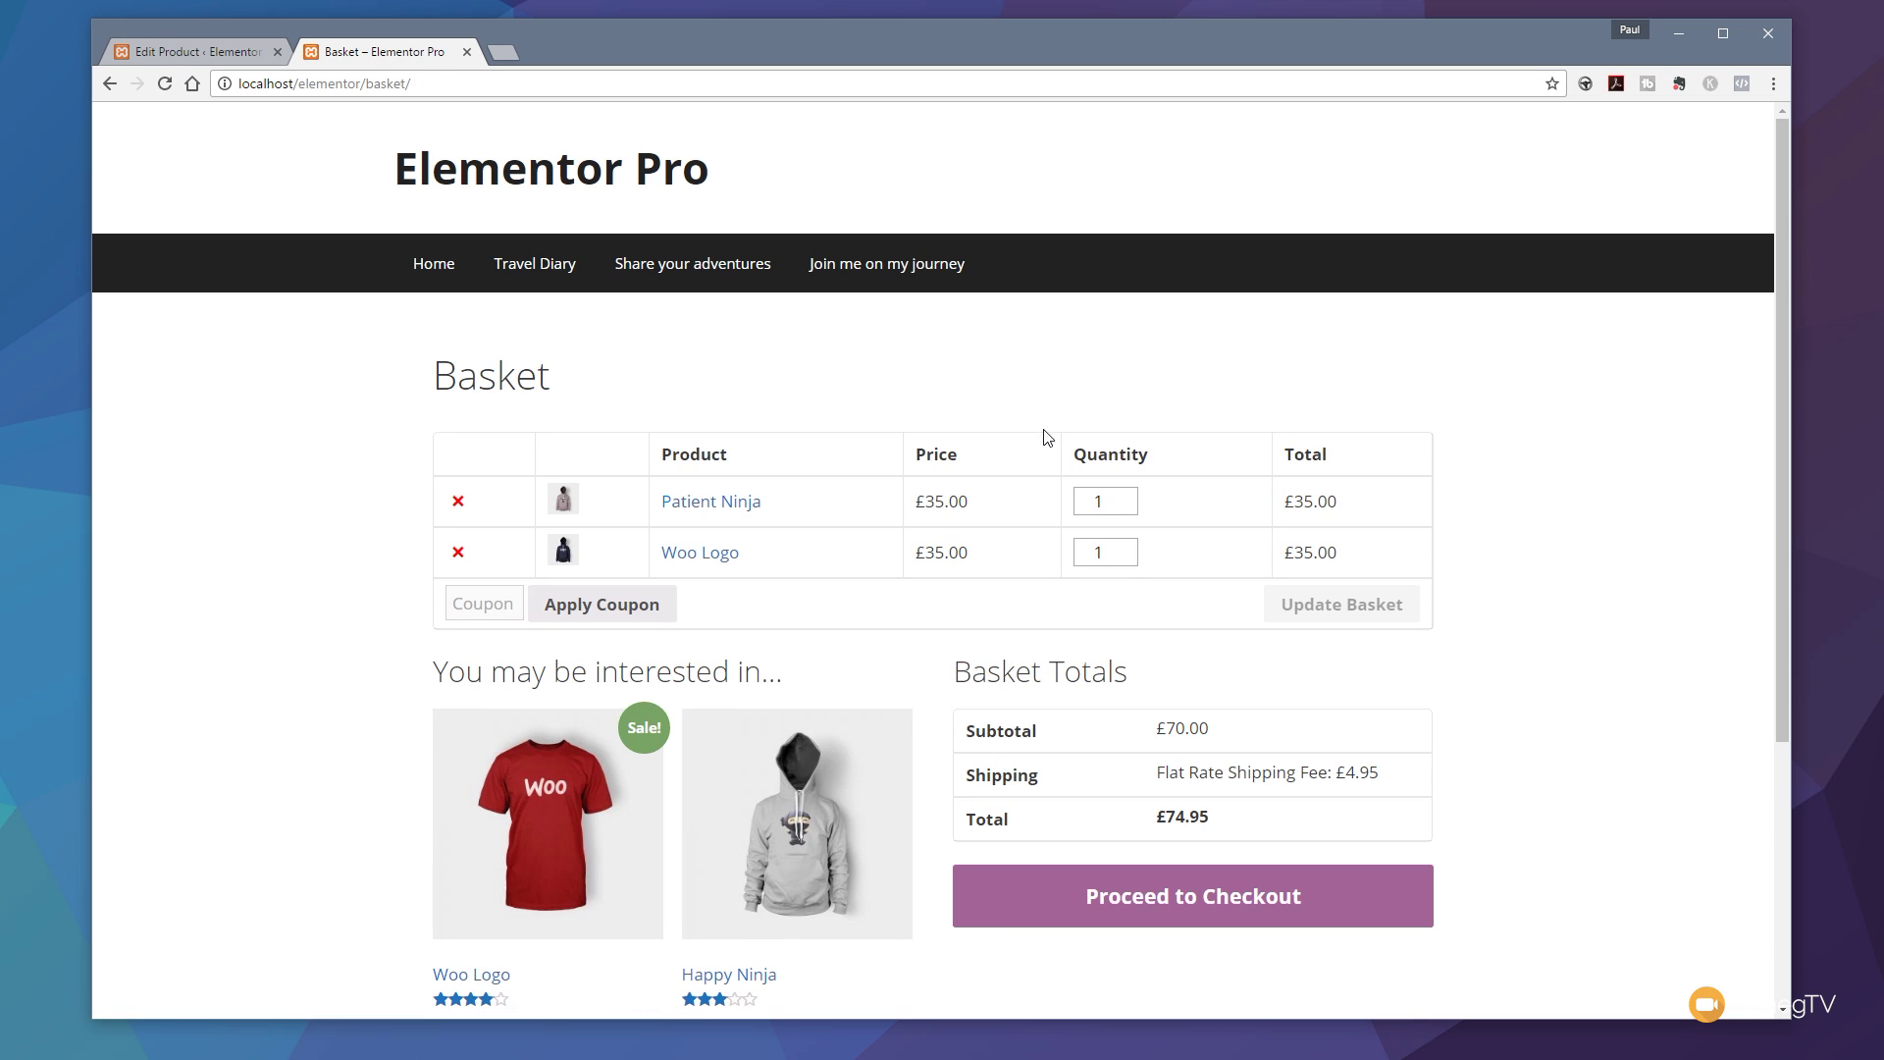
pyautogui.click(457, 500)
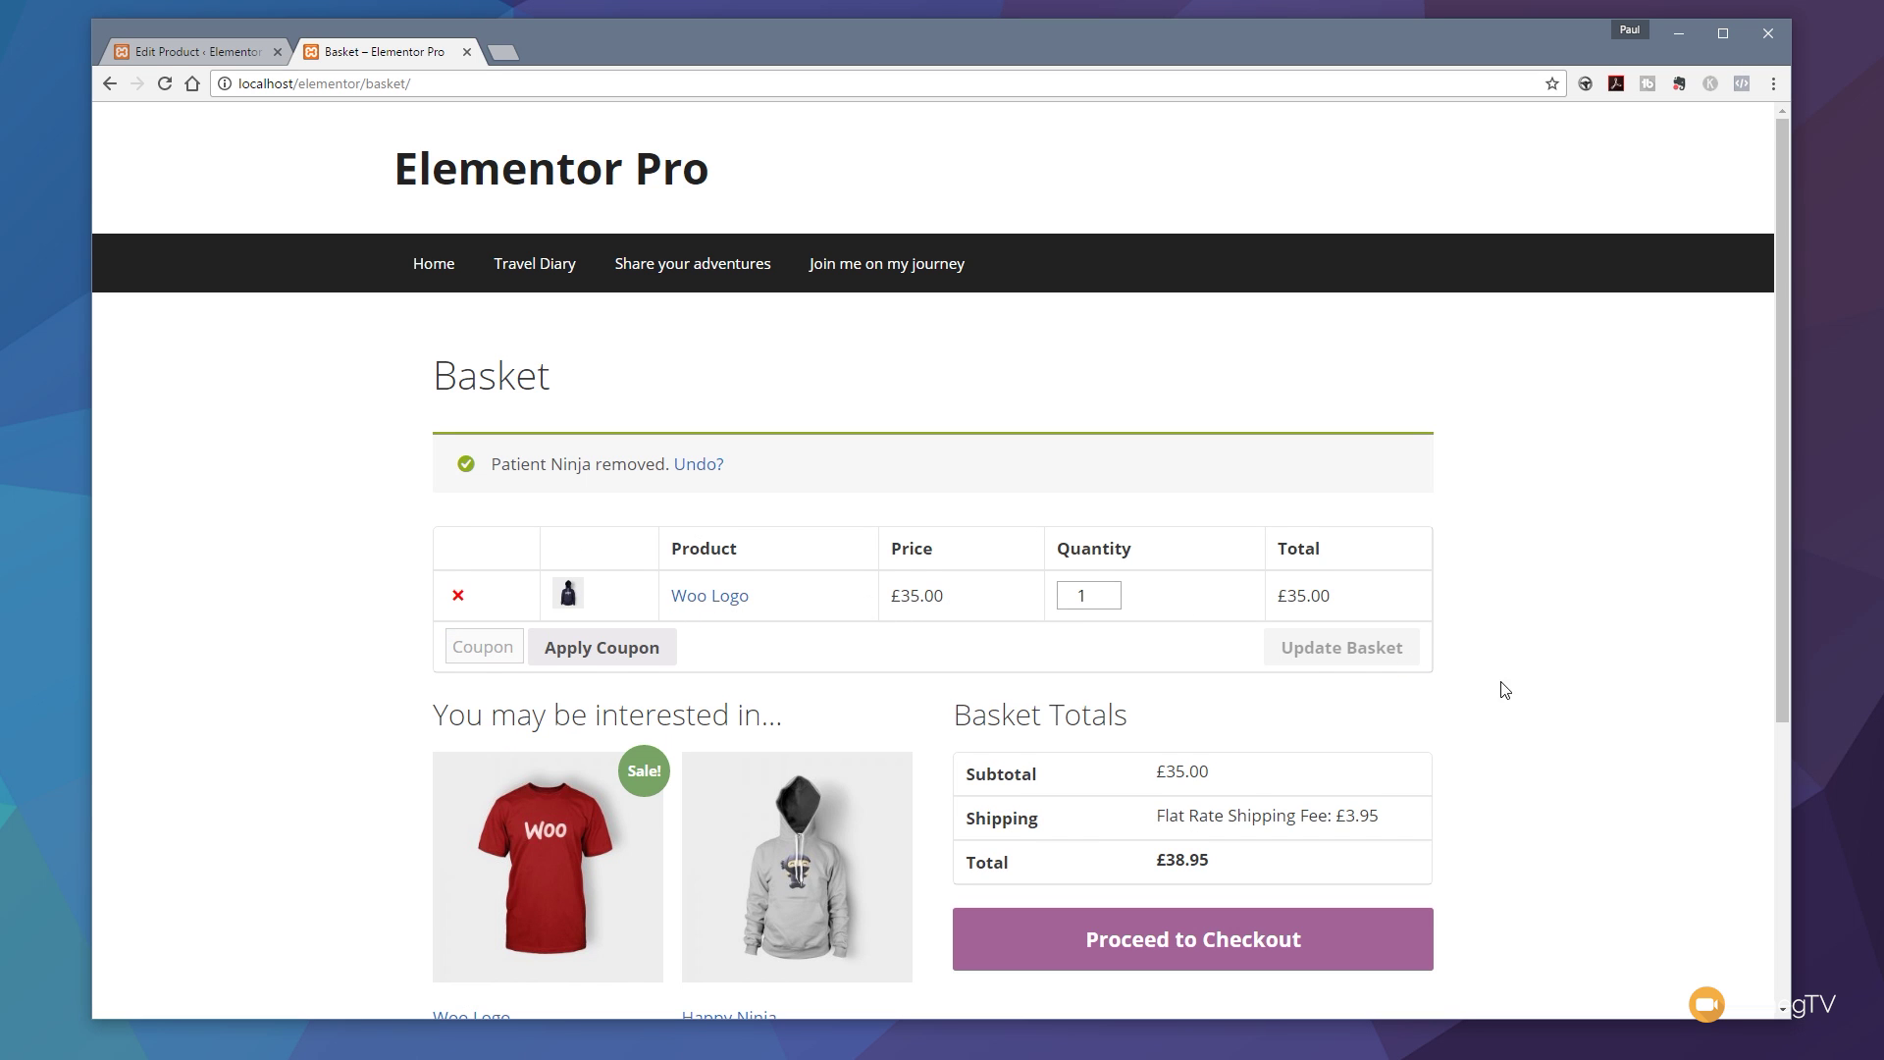
pyautogui.scroll(-1, 1531, 696)
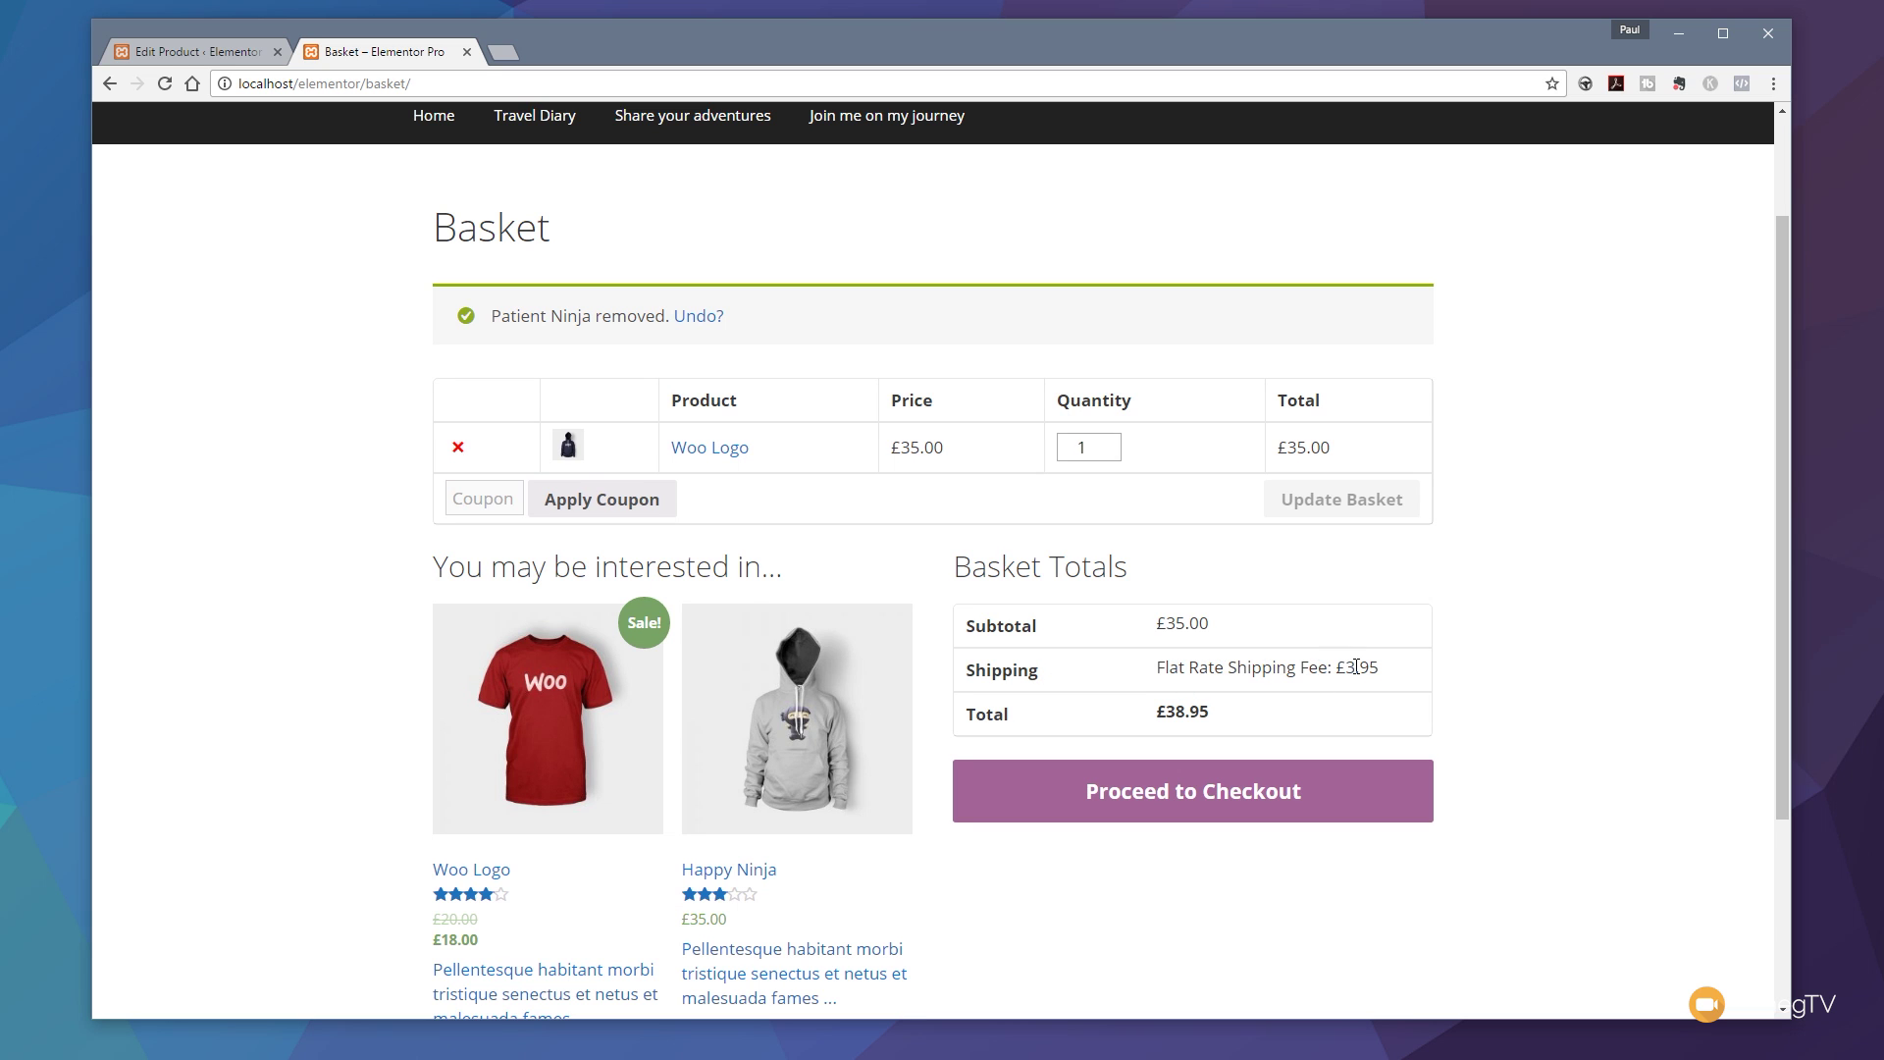
pyautogui.scroll(-2, 1488, 736)
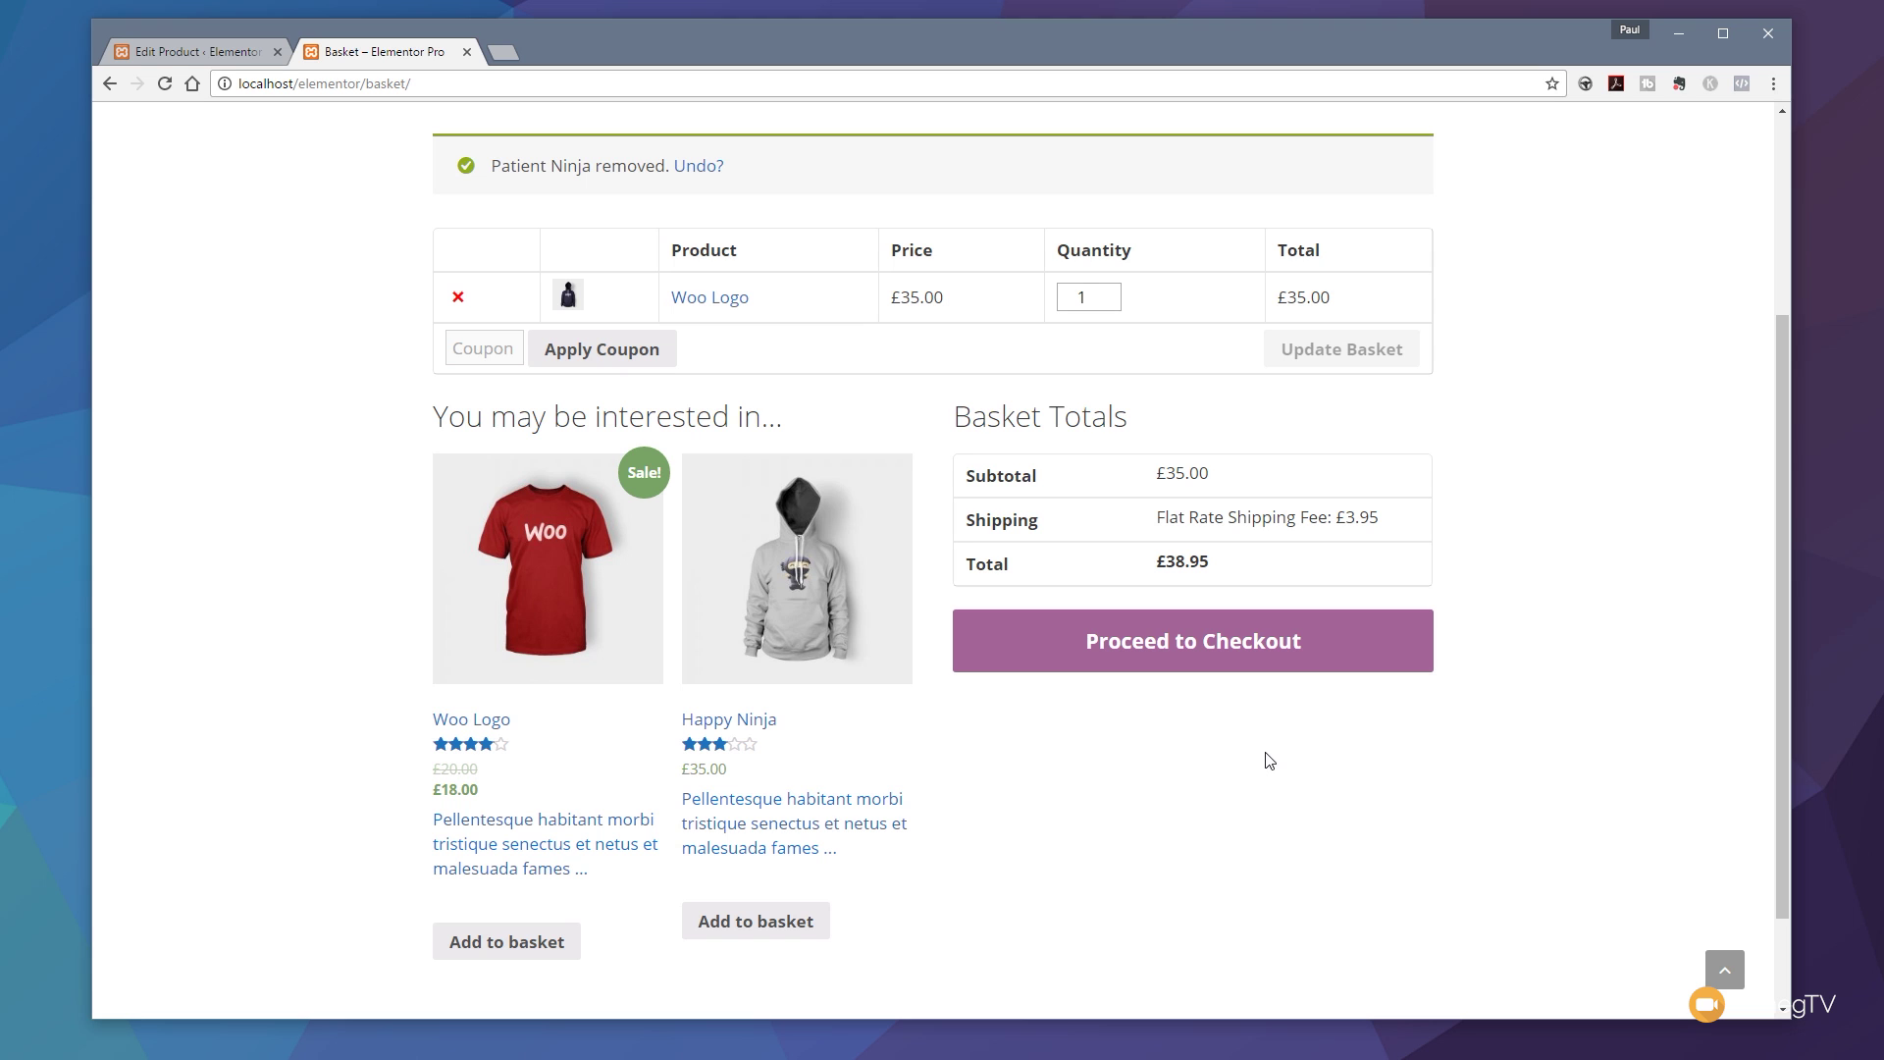
pyautogui.scroll(1, 1283, 761)
pyautogui.scroll(1, 1284, 762)
# Remove Woo Logo to empty the basket, then open the Happy Ninja t-shirt from the shop
pyautogui.click(454, 442)
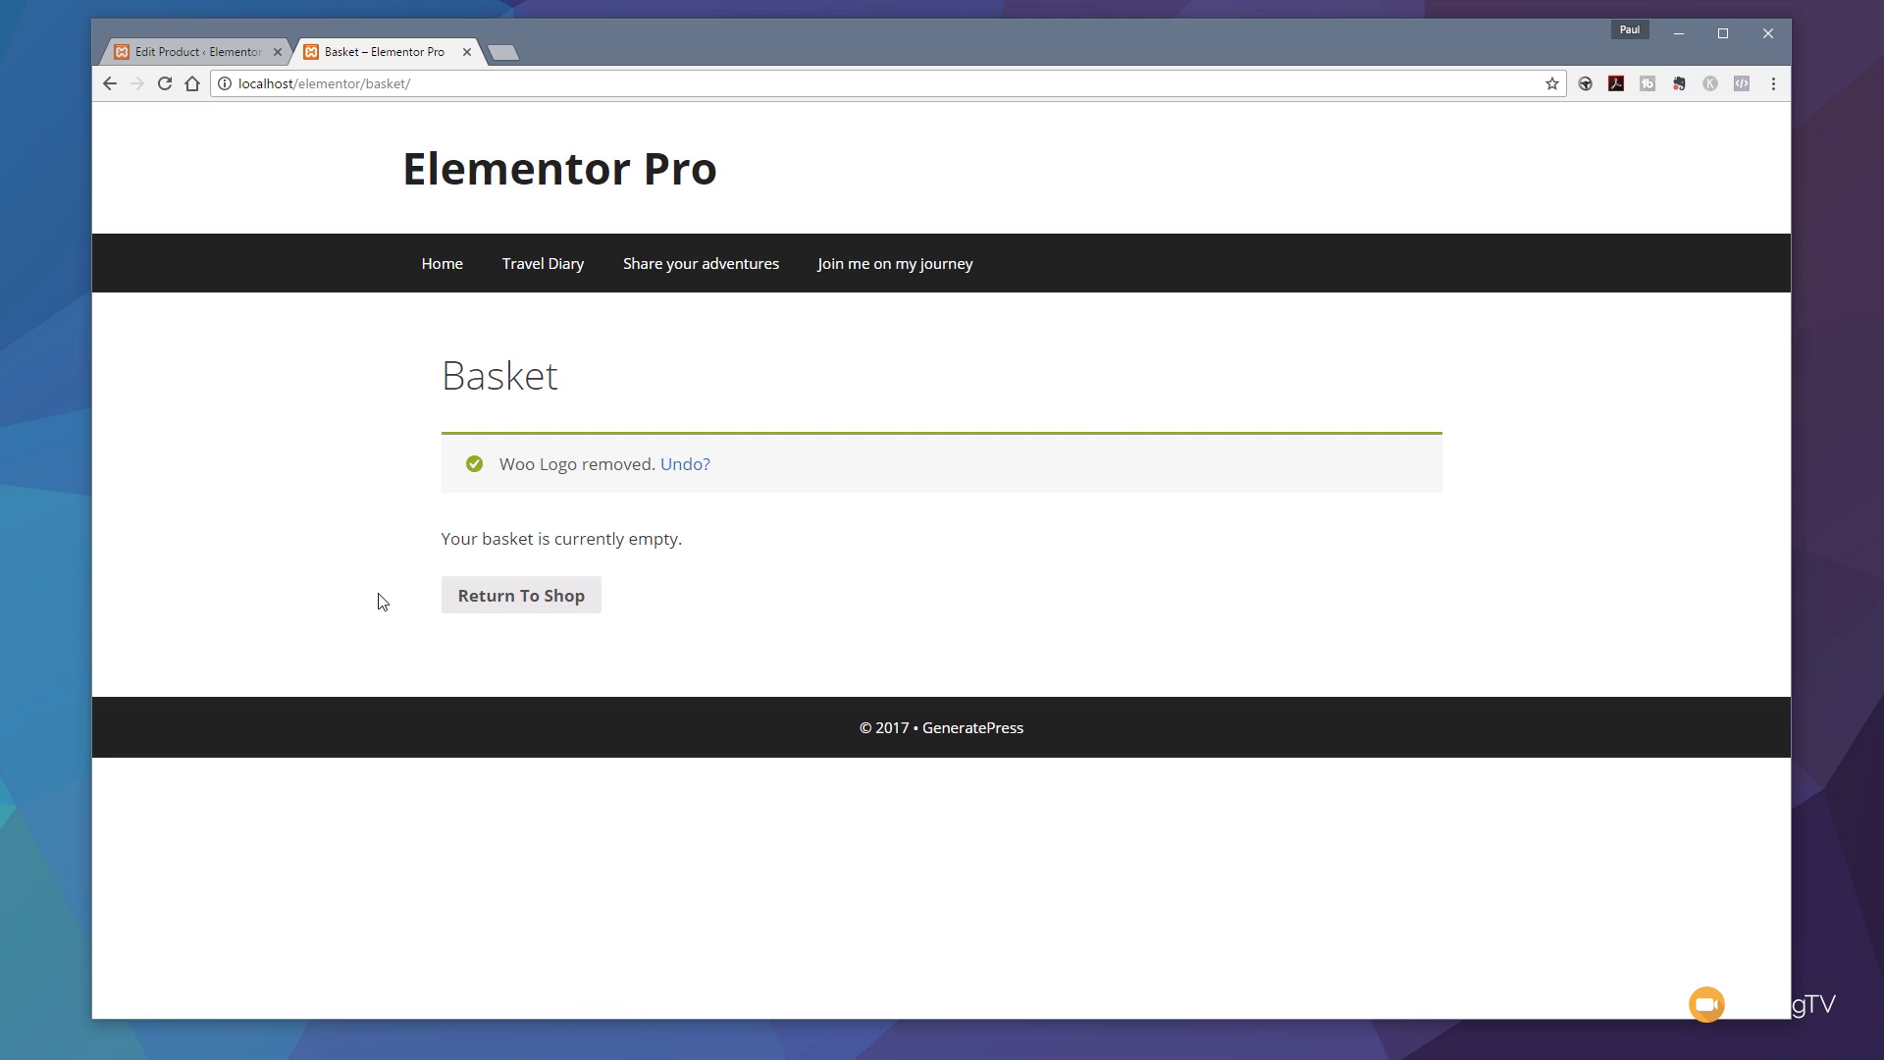
pyautogui.click(523, 595)
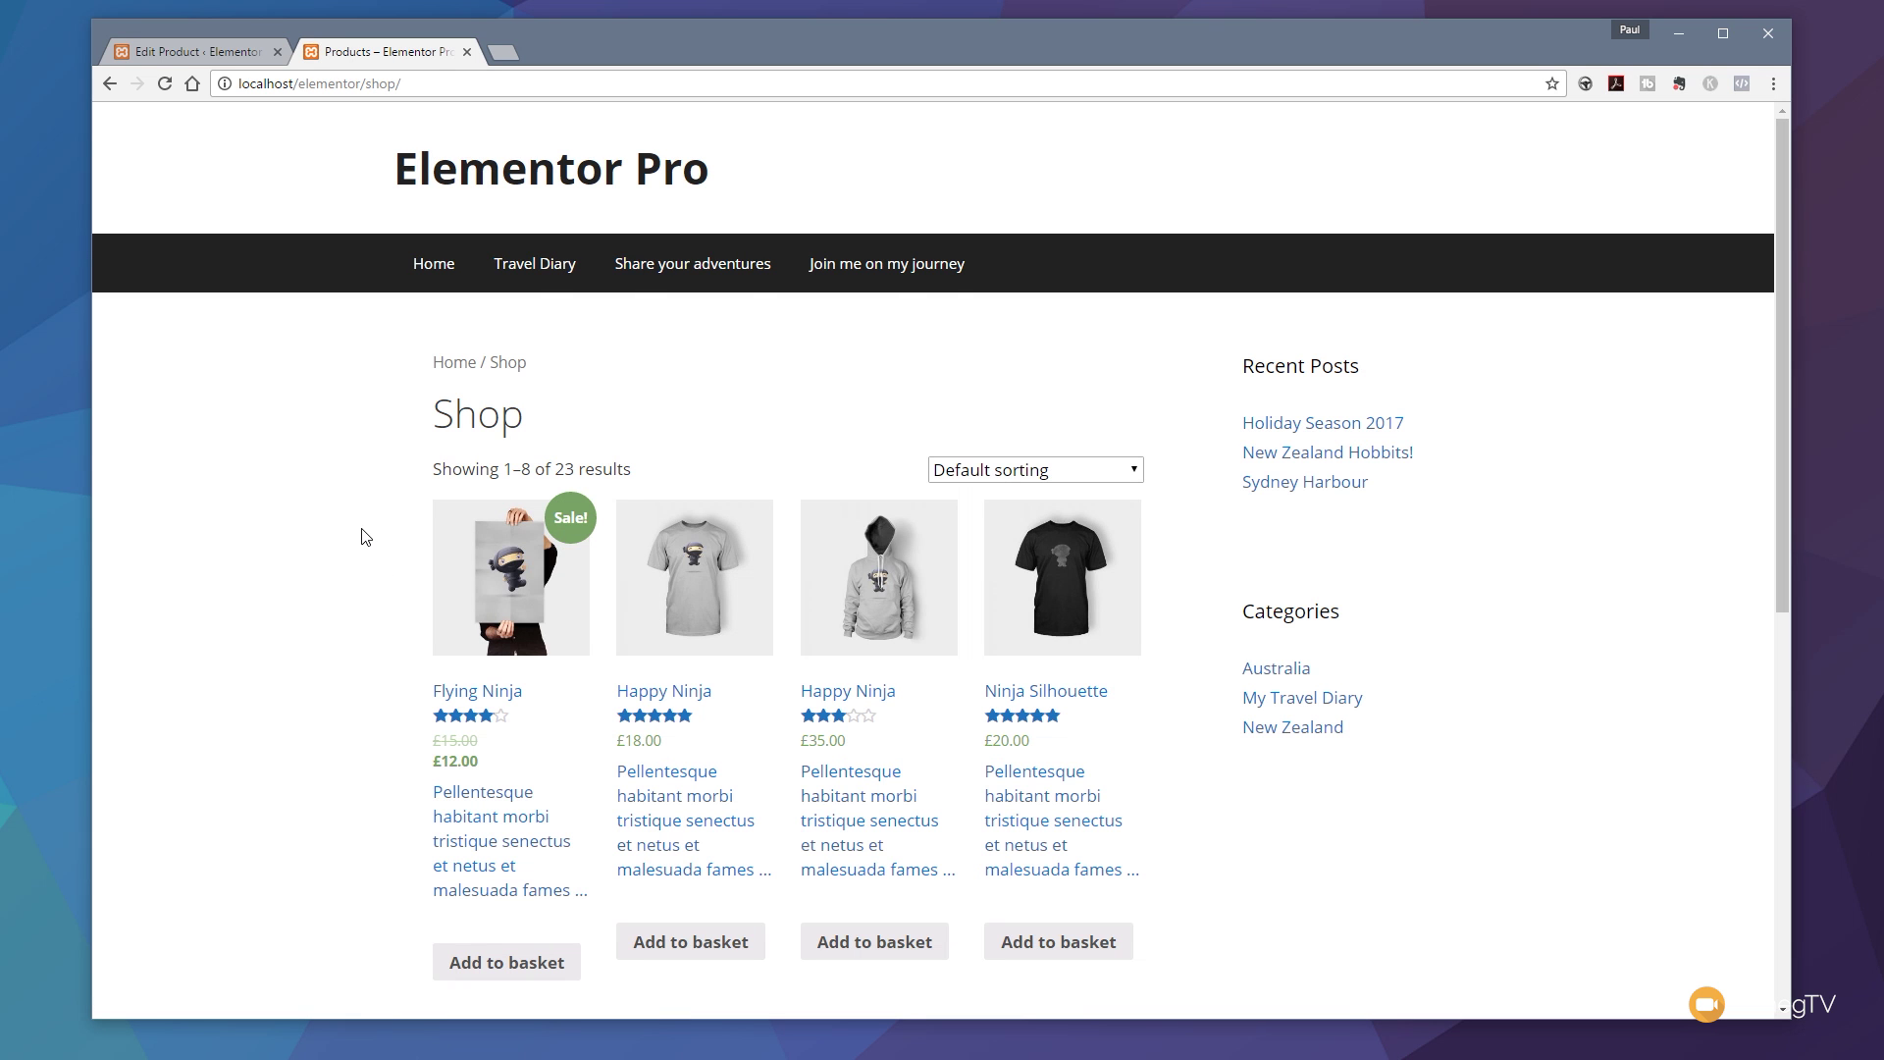
pyautogui.scroll(-2, 349, 614)
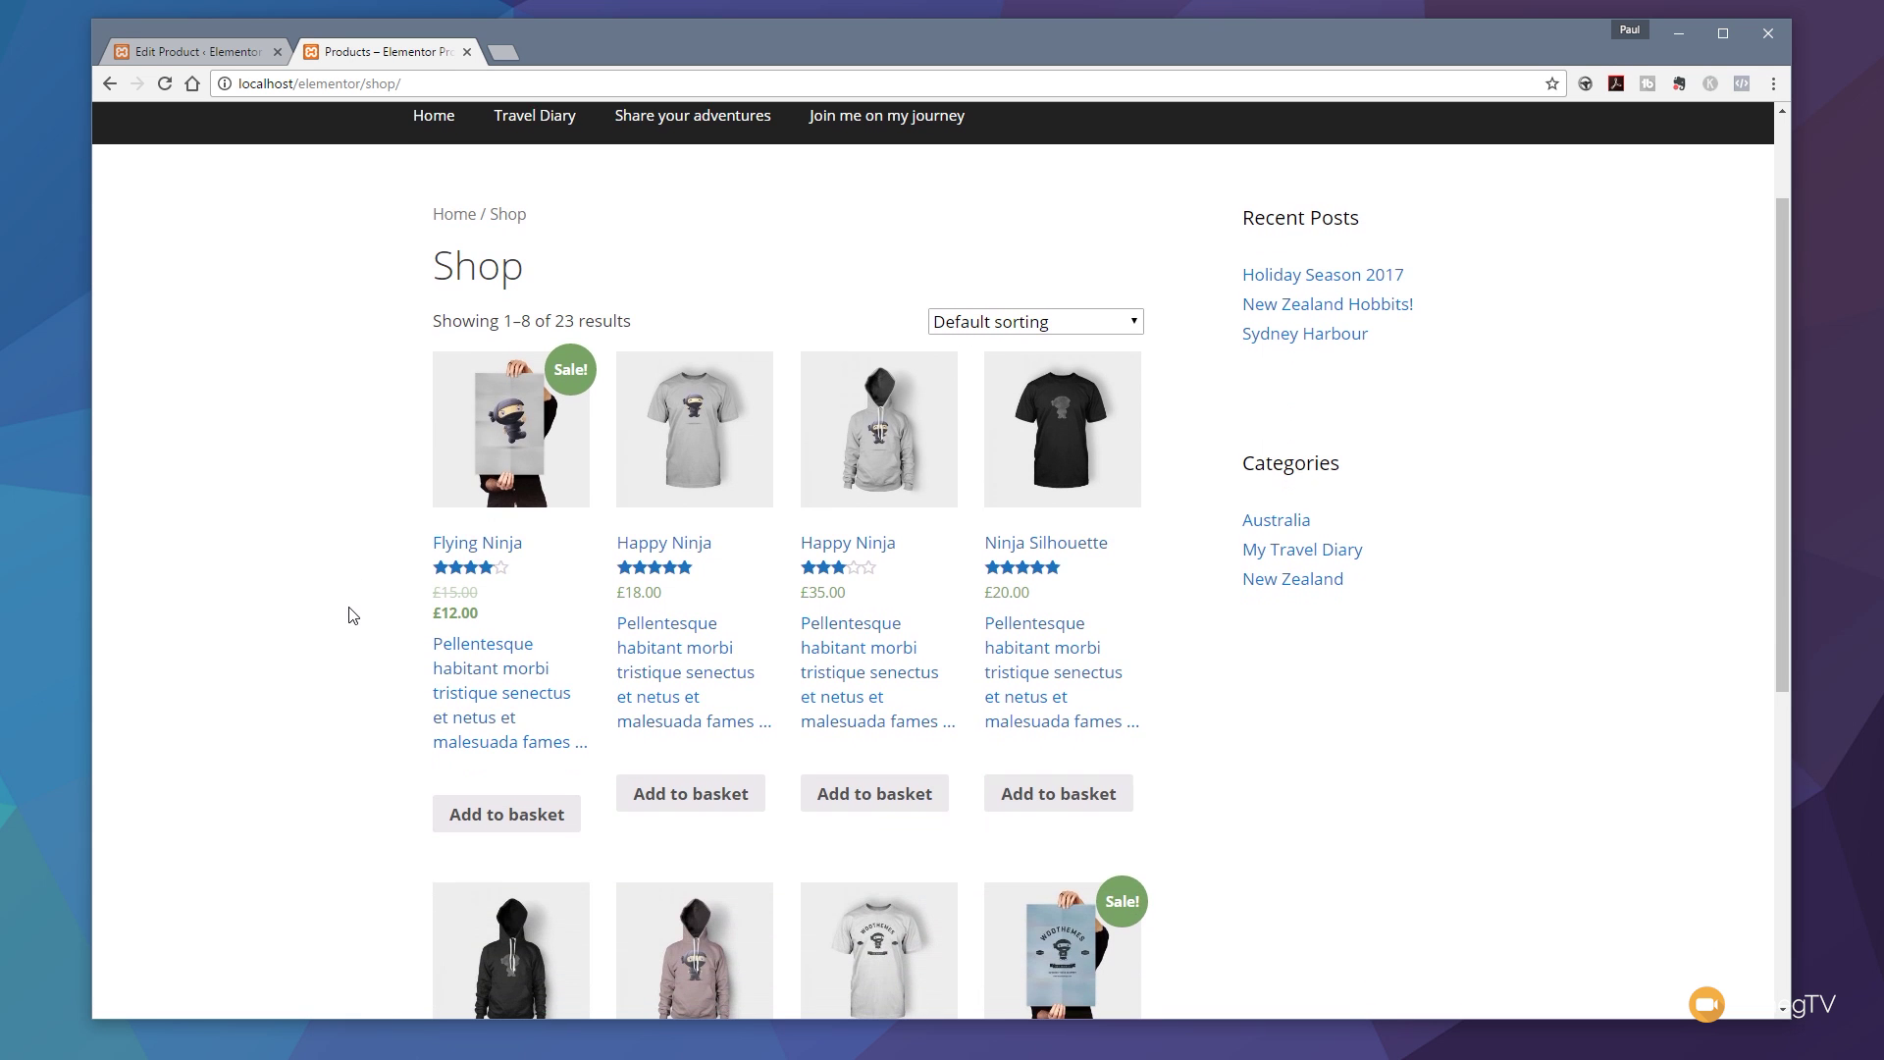
pyautogui.click(678, 450)
# Add the Happy Ninja t-shirt to the basket and check its £4.95 shipping fee, £22.95 total
pyautogui.click(925, 765)
pyautogui.scroll(-2, 923, 731)
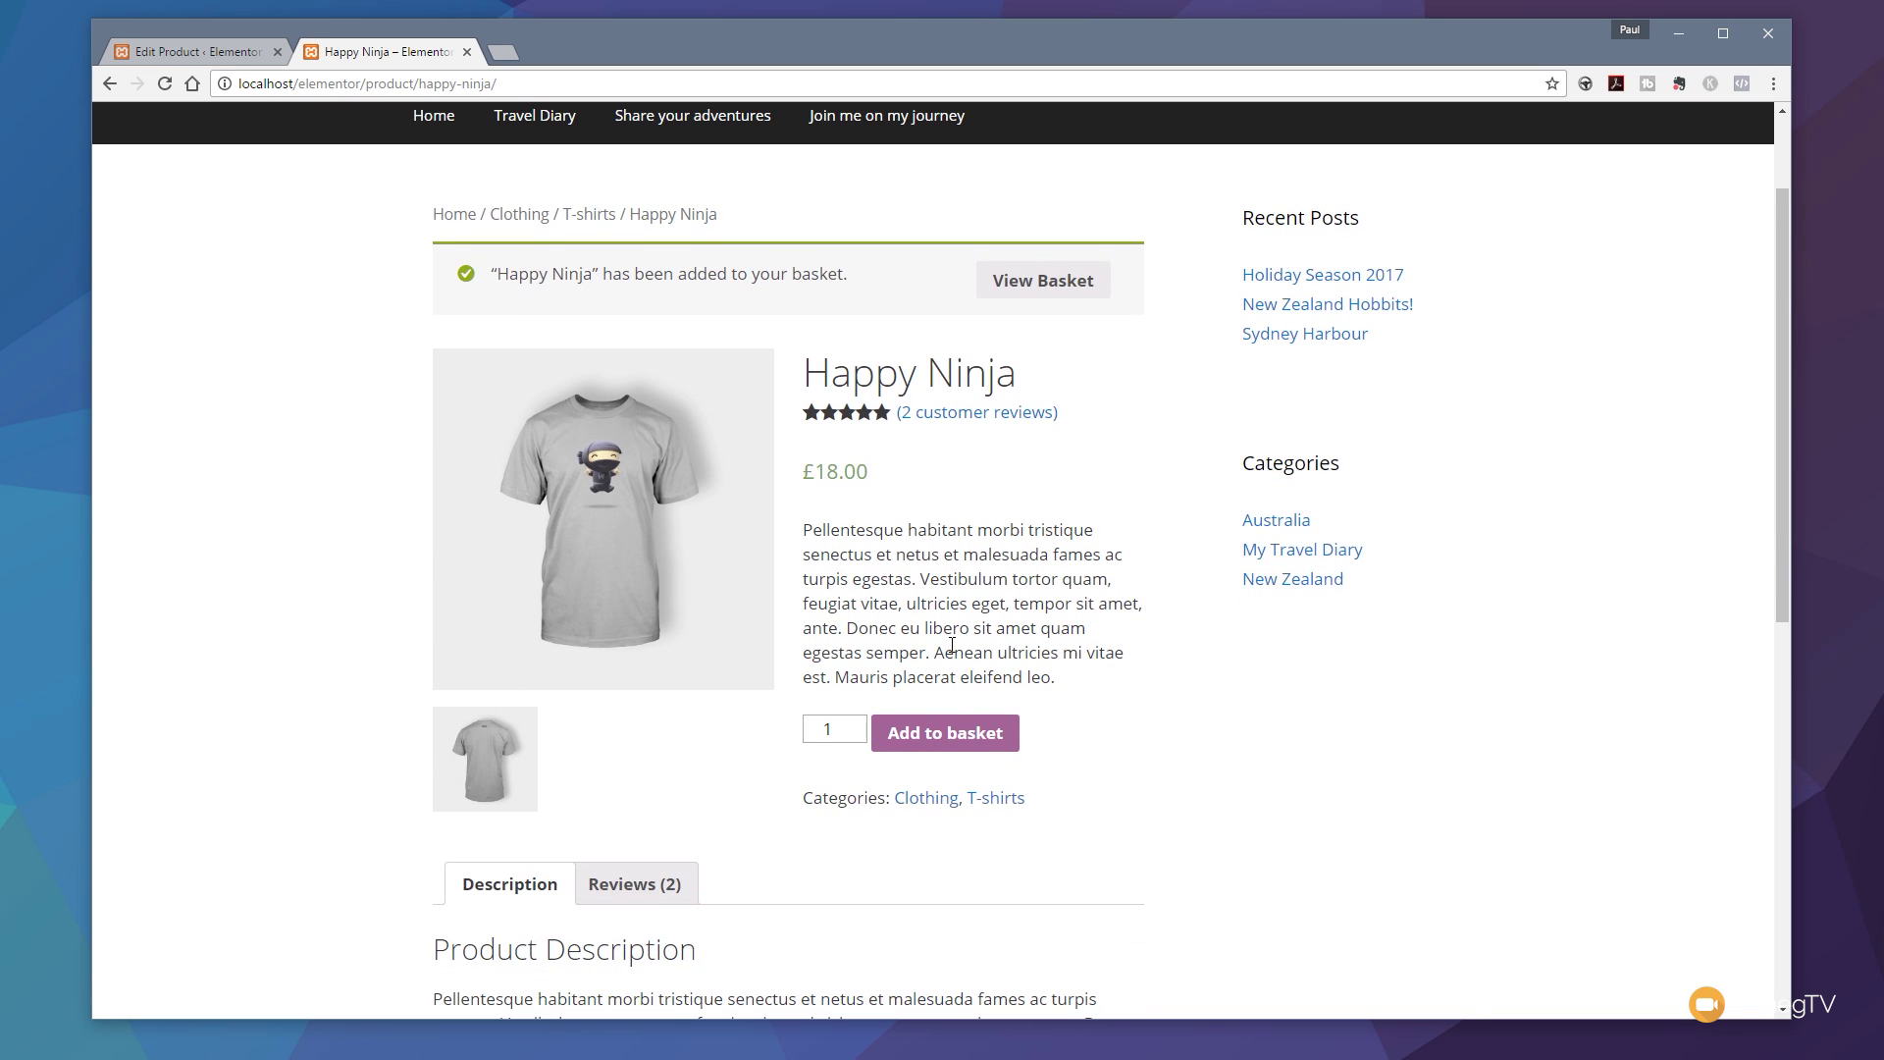
pyautogui.scroll(2, 952, 644)
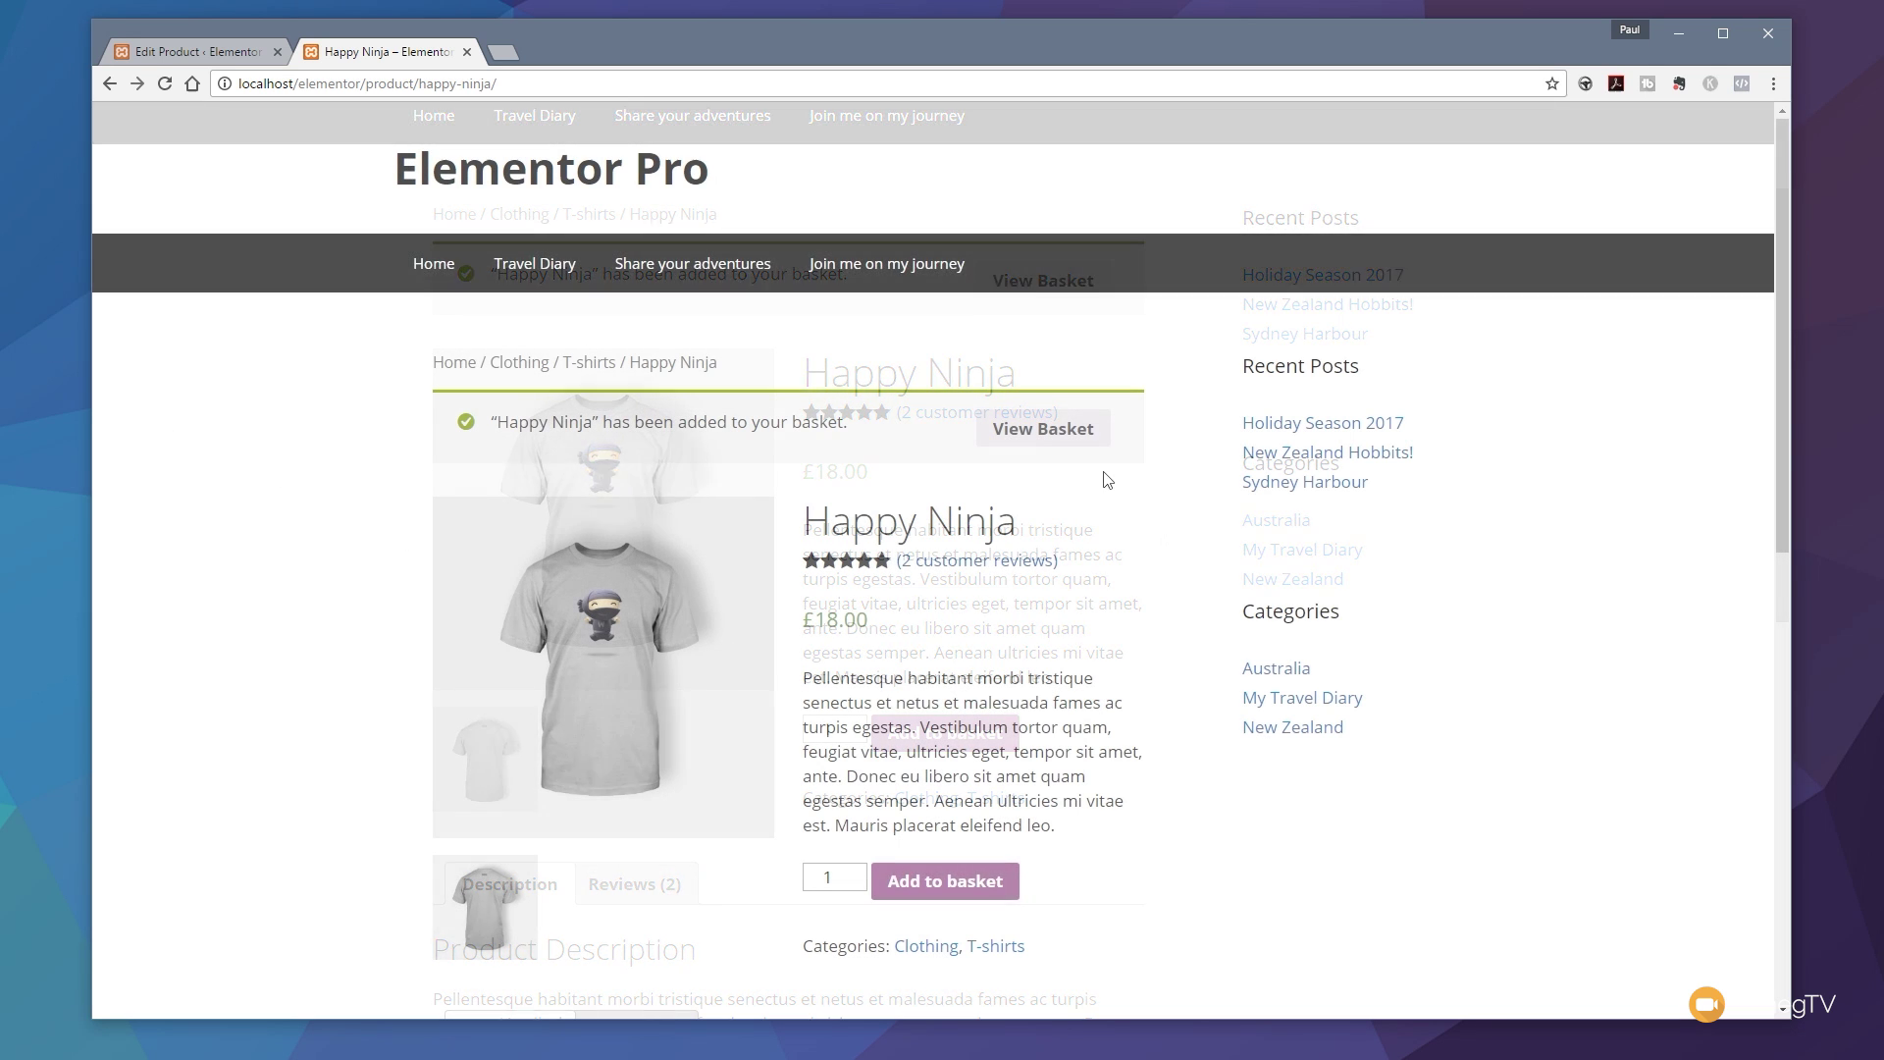
pyautogui.click(1077, 437)
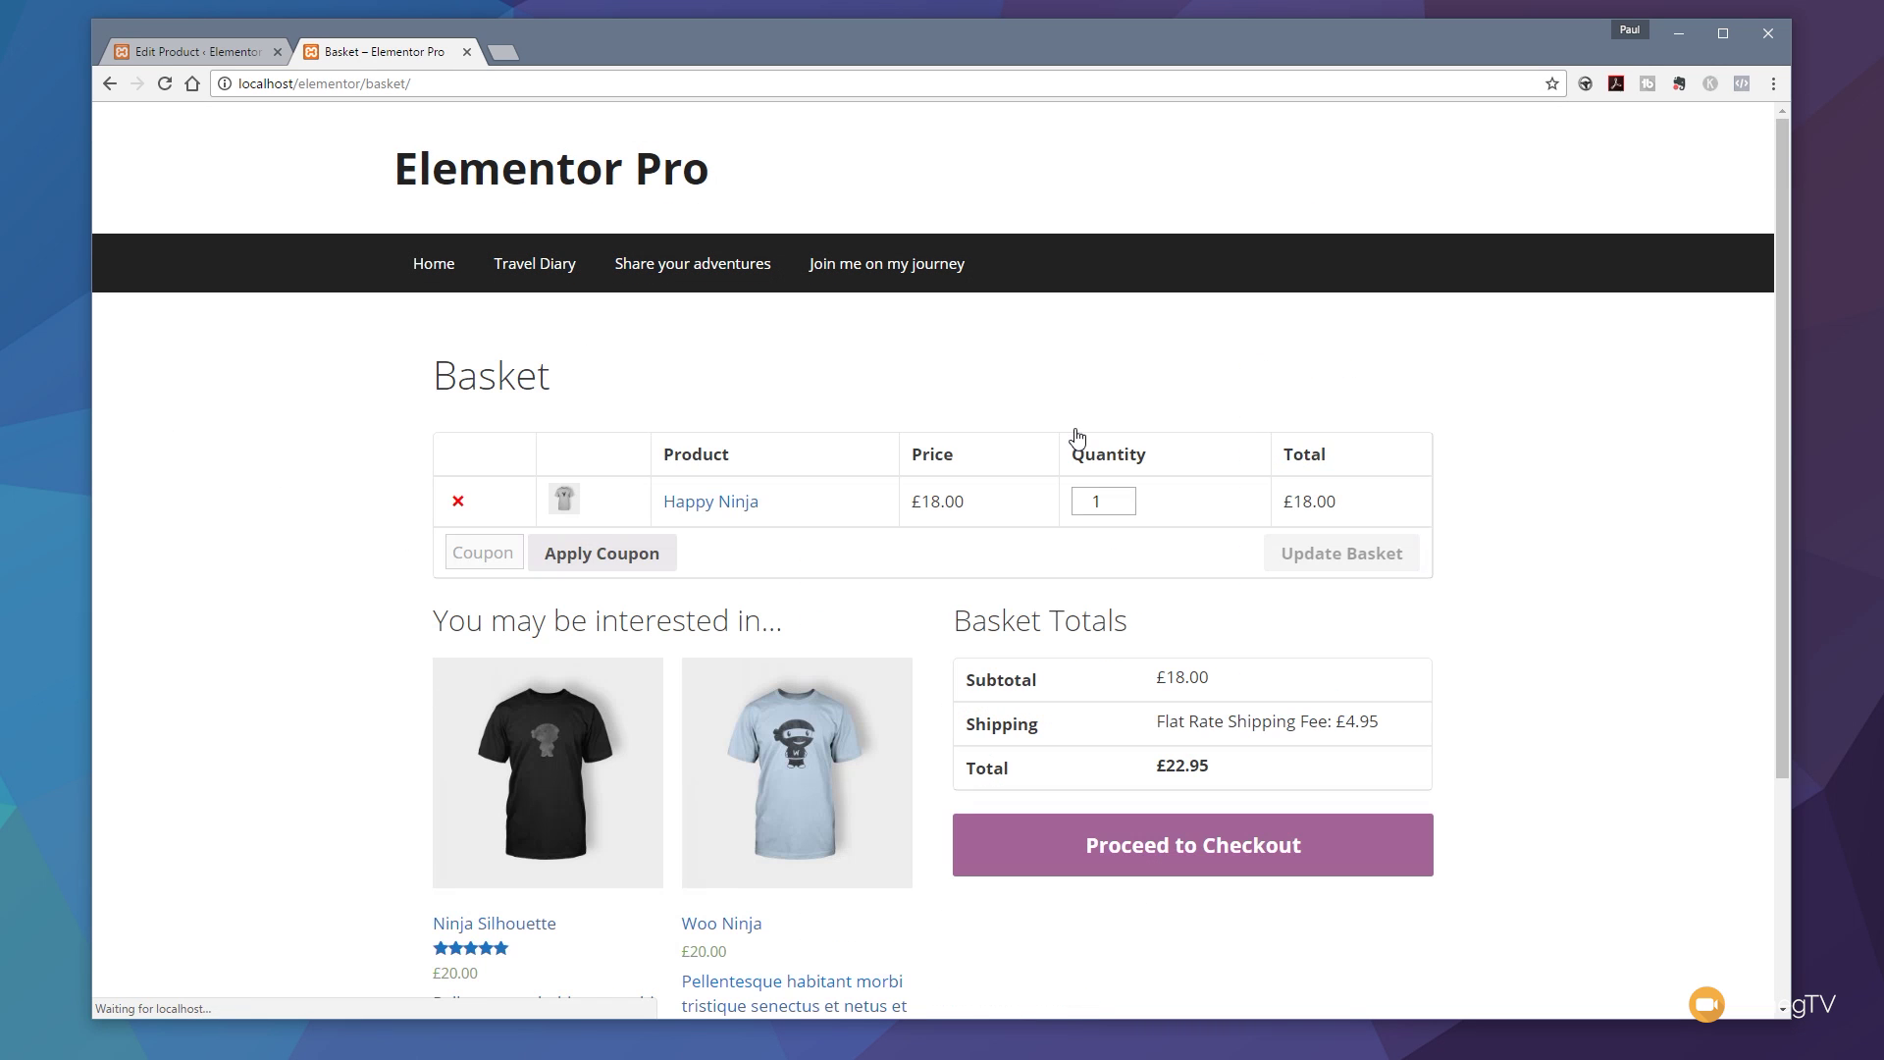
pyautogui.scroll(-3, 326, 634)
pyautogui.scroll(-3, 326, 634)
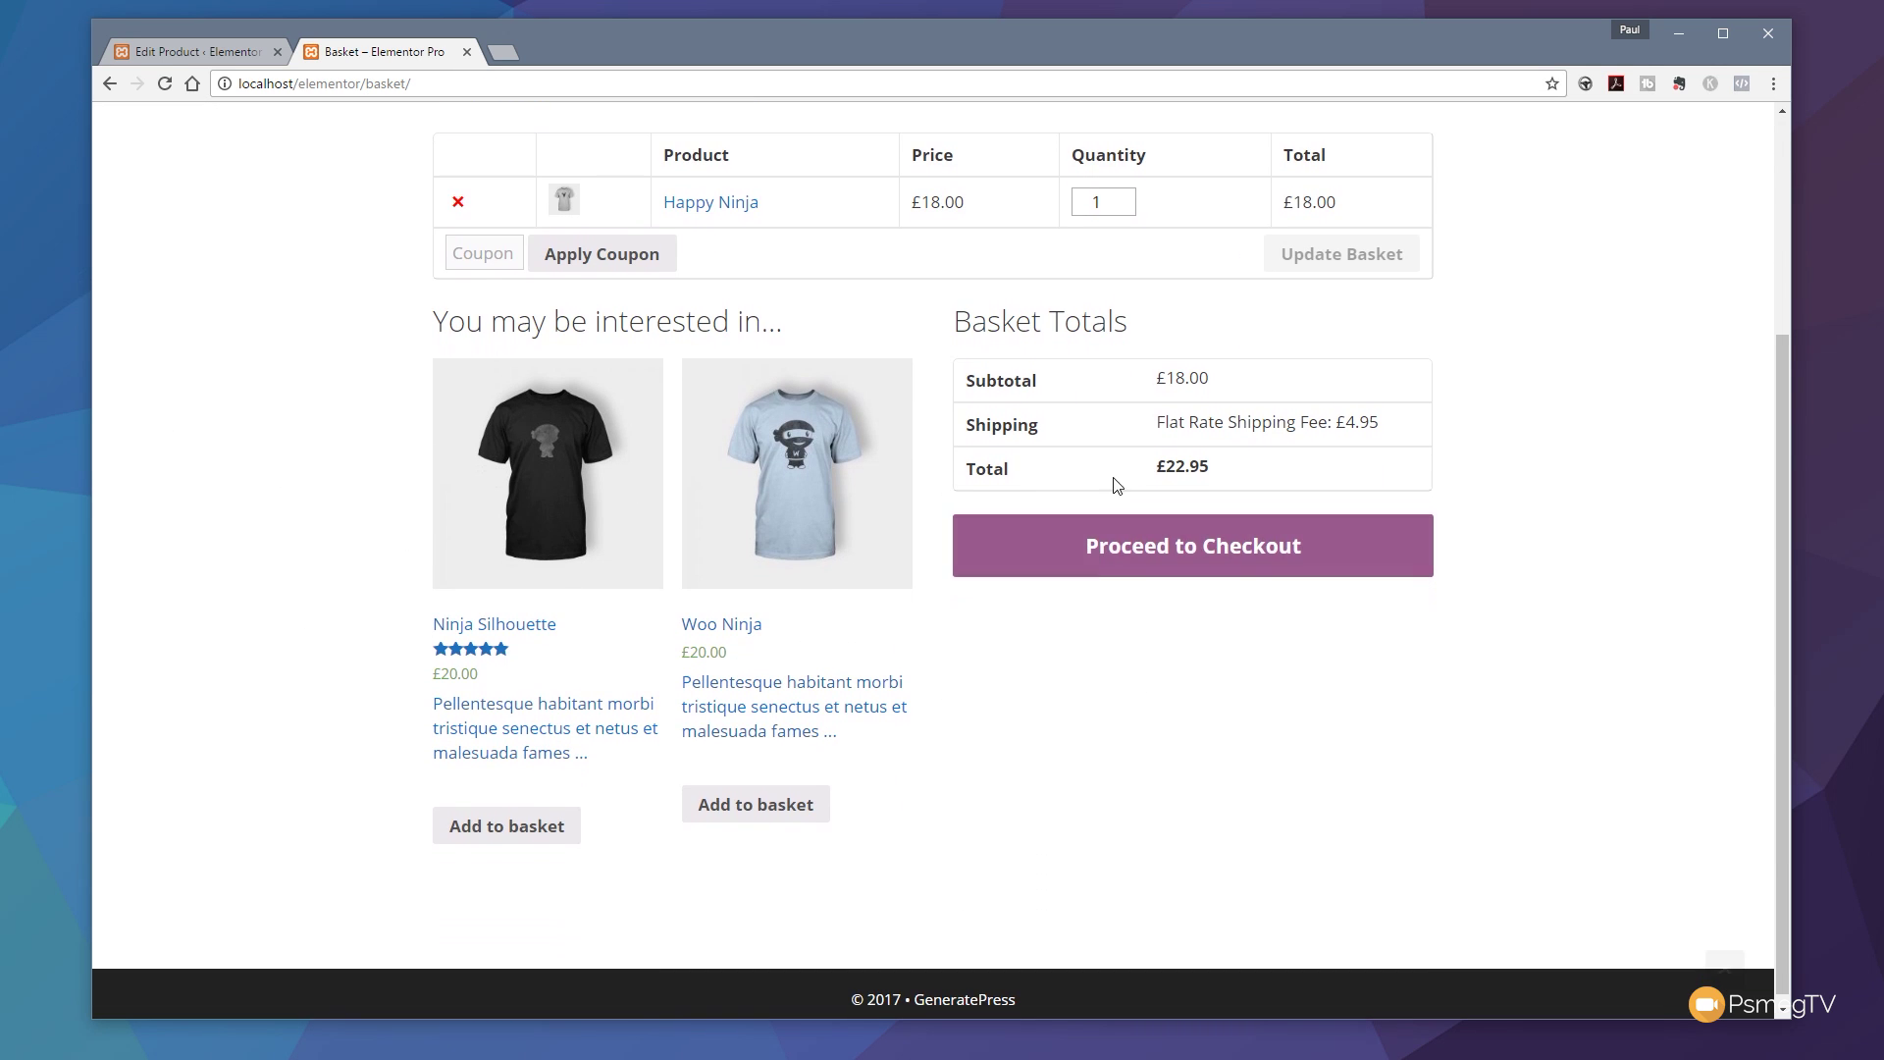